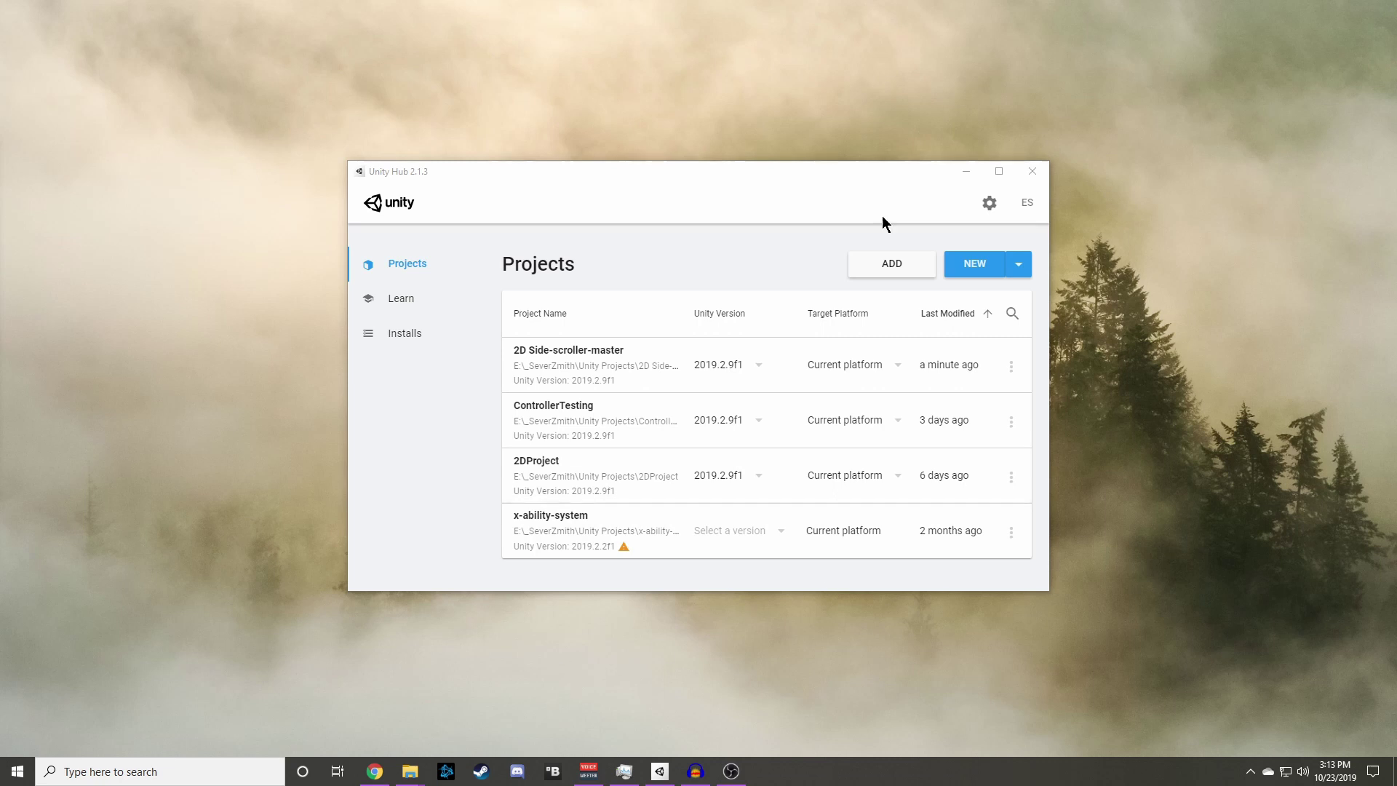
Start a new Unity Hub project on the 2D template, named '2D Hack and Slash'.
left_click(411, 267)
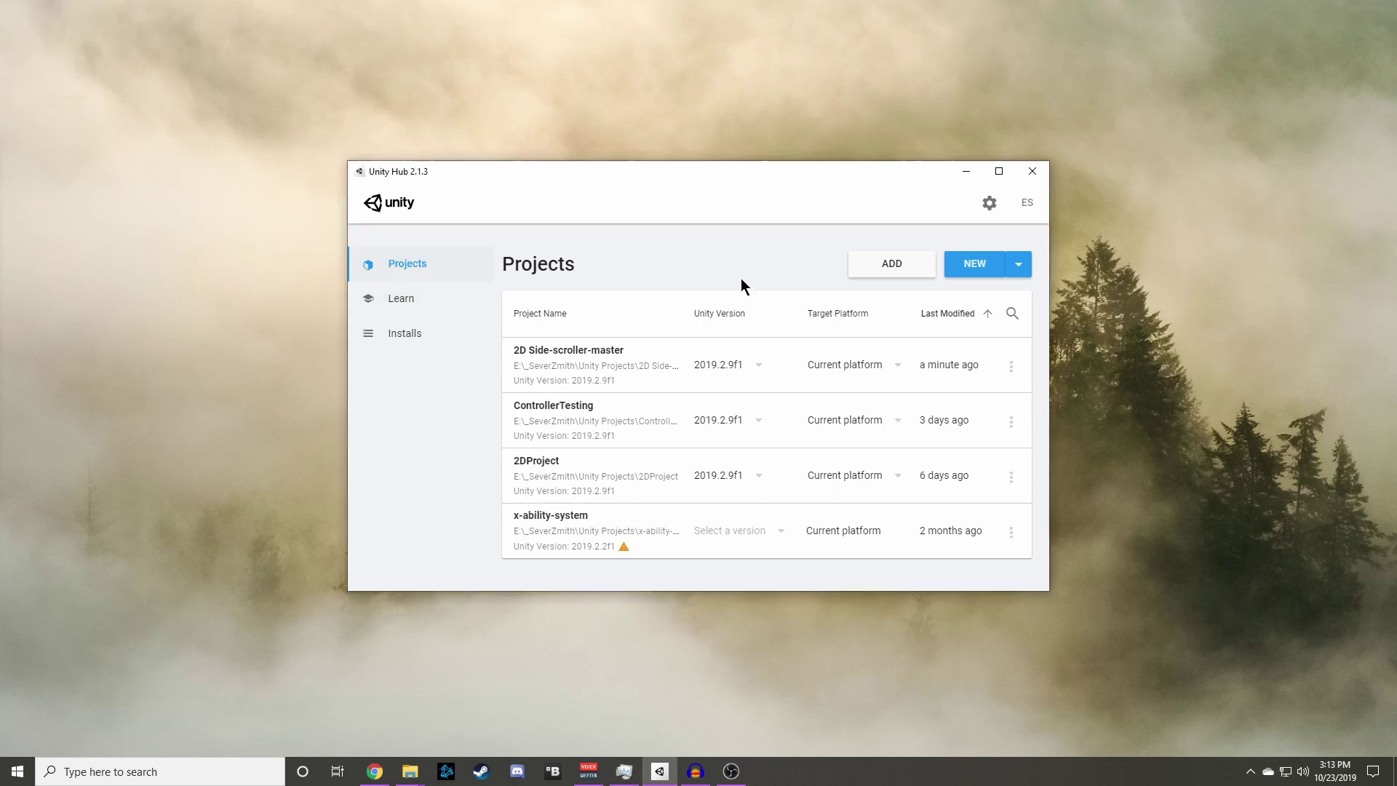
left_click(957, 264)
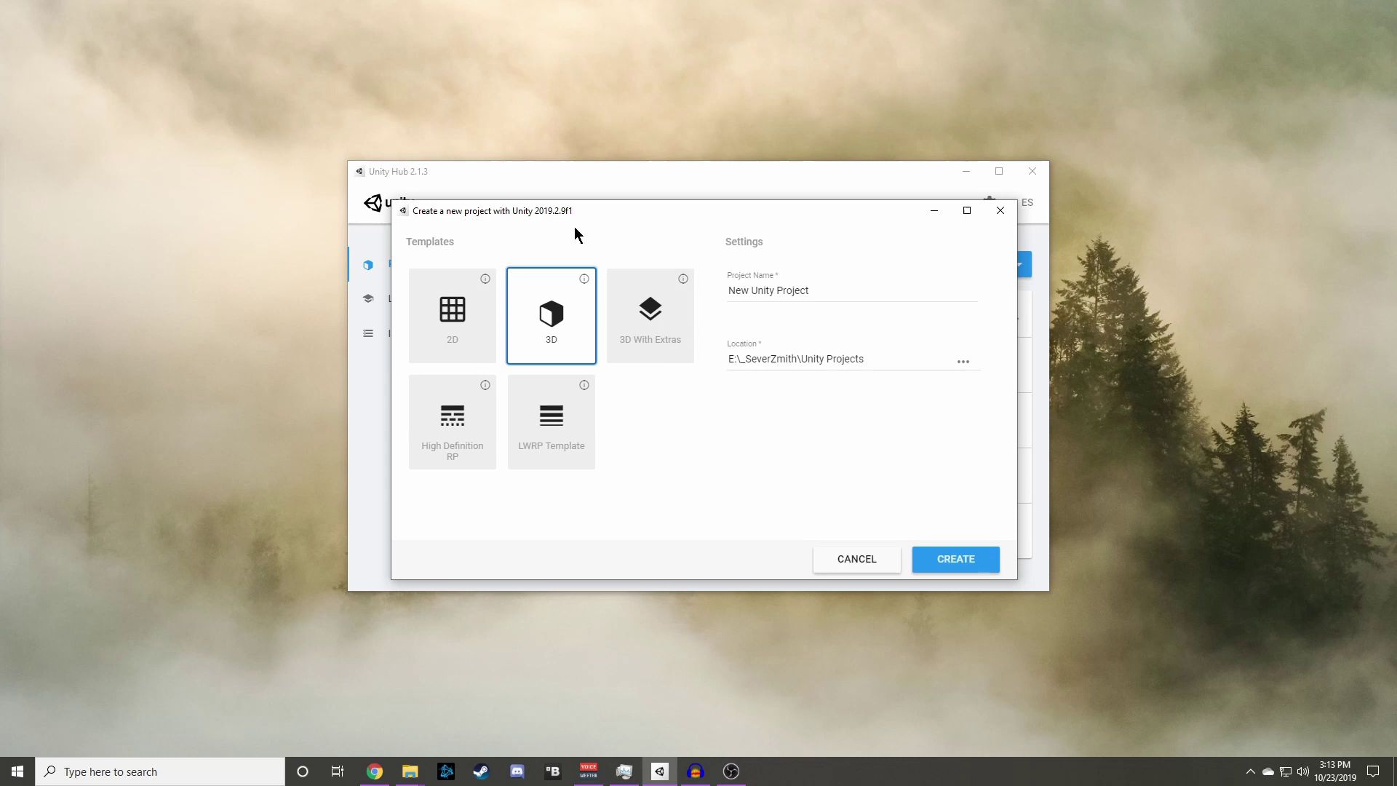
left_click(451, 320)
triple_click(857, 291)
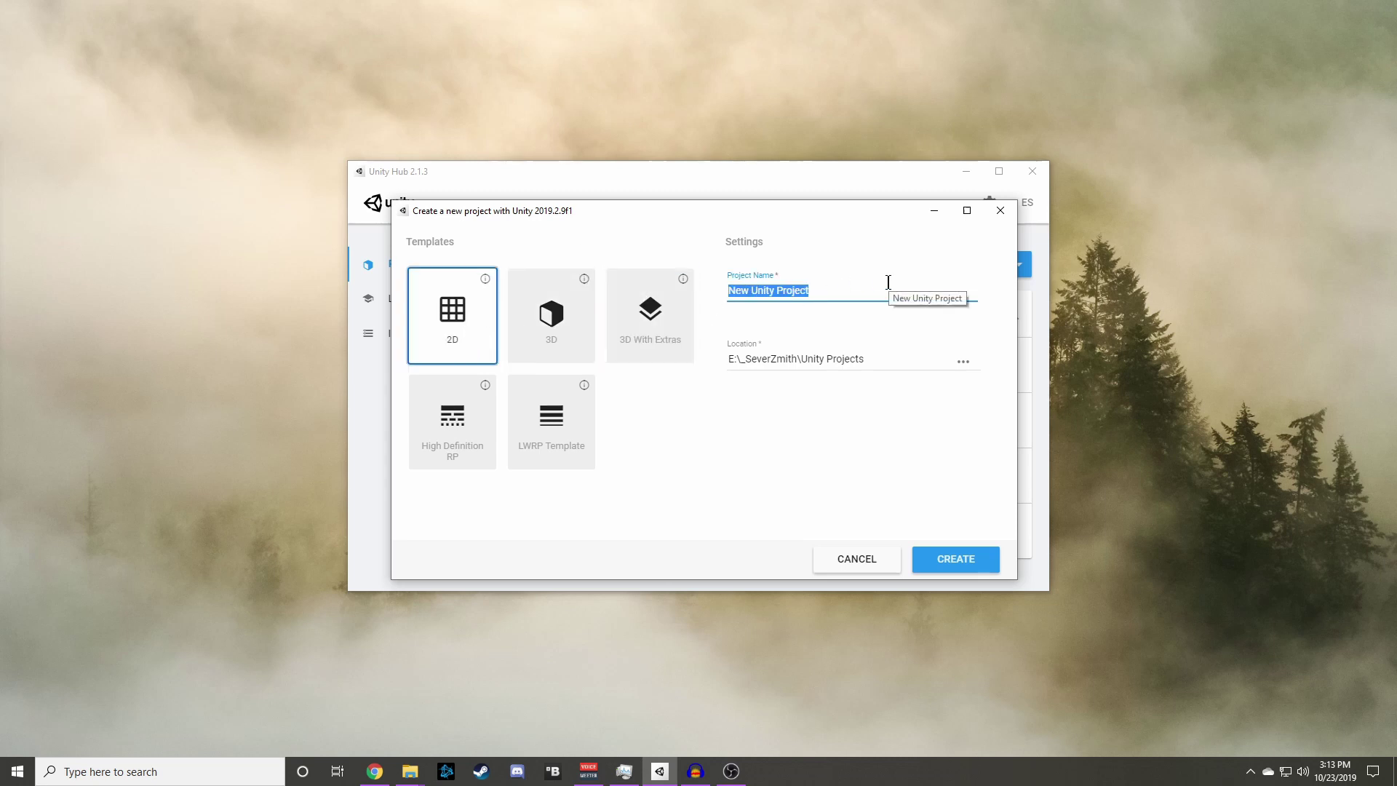
type("2d")
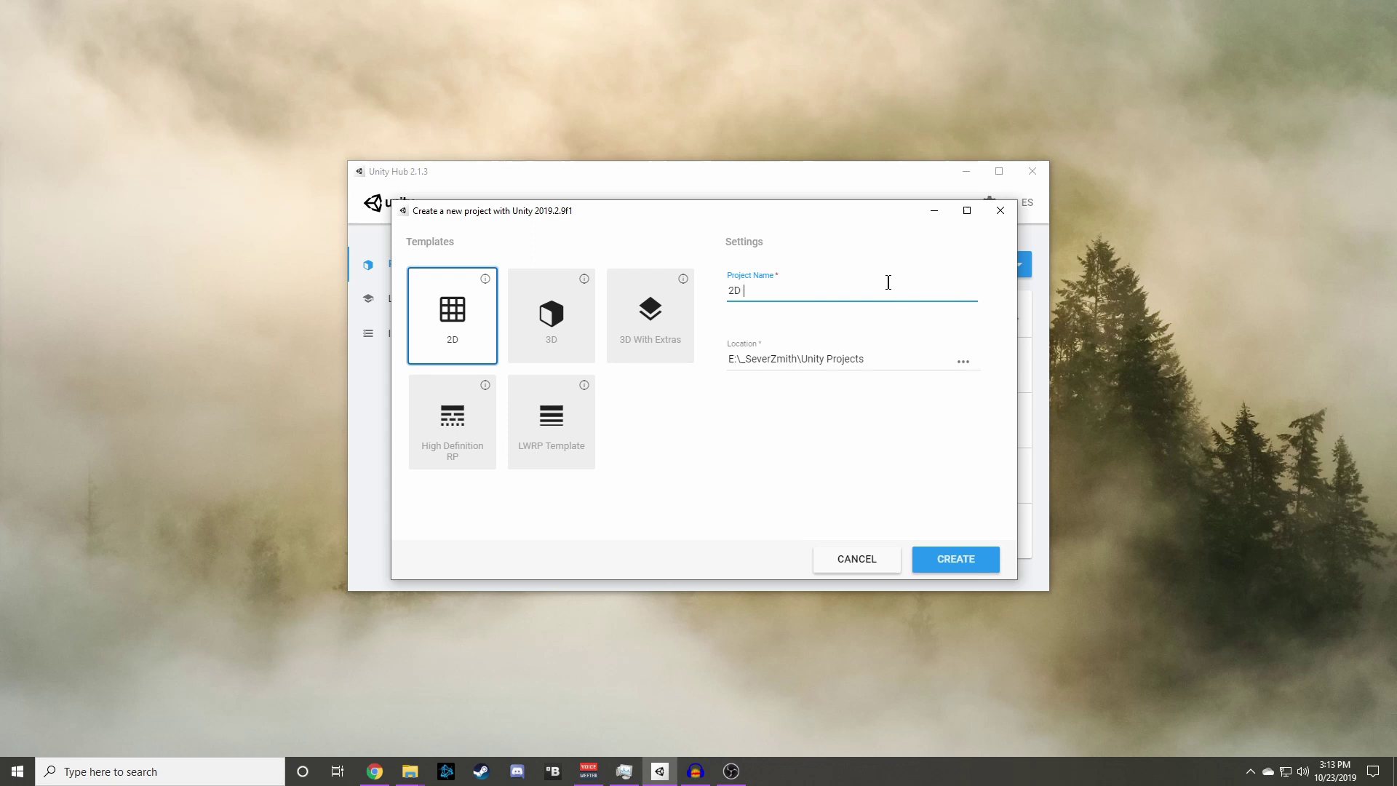
type(" Hack and Slash")
Create the 2D Hack and Slash project and show the Asset Store tab in the editor.
left_click(956, 558)
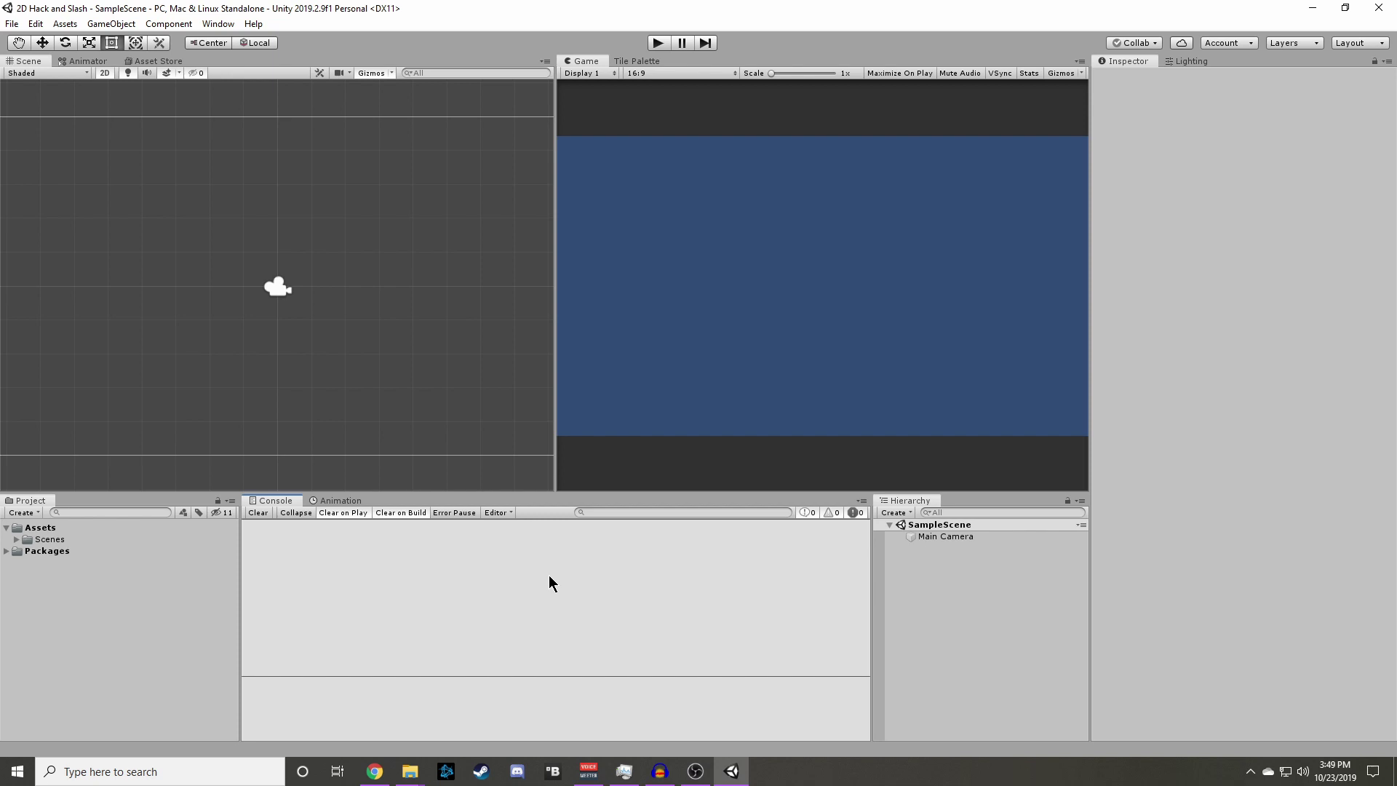
left_click(162, 61)
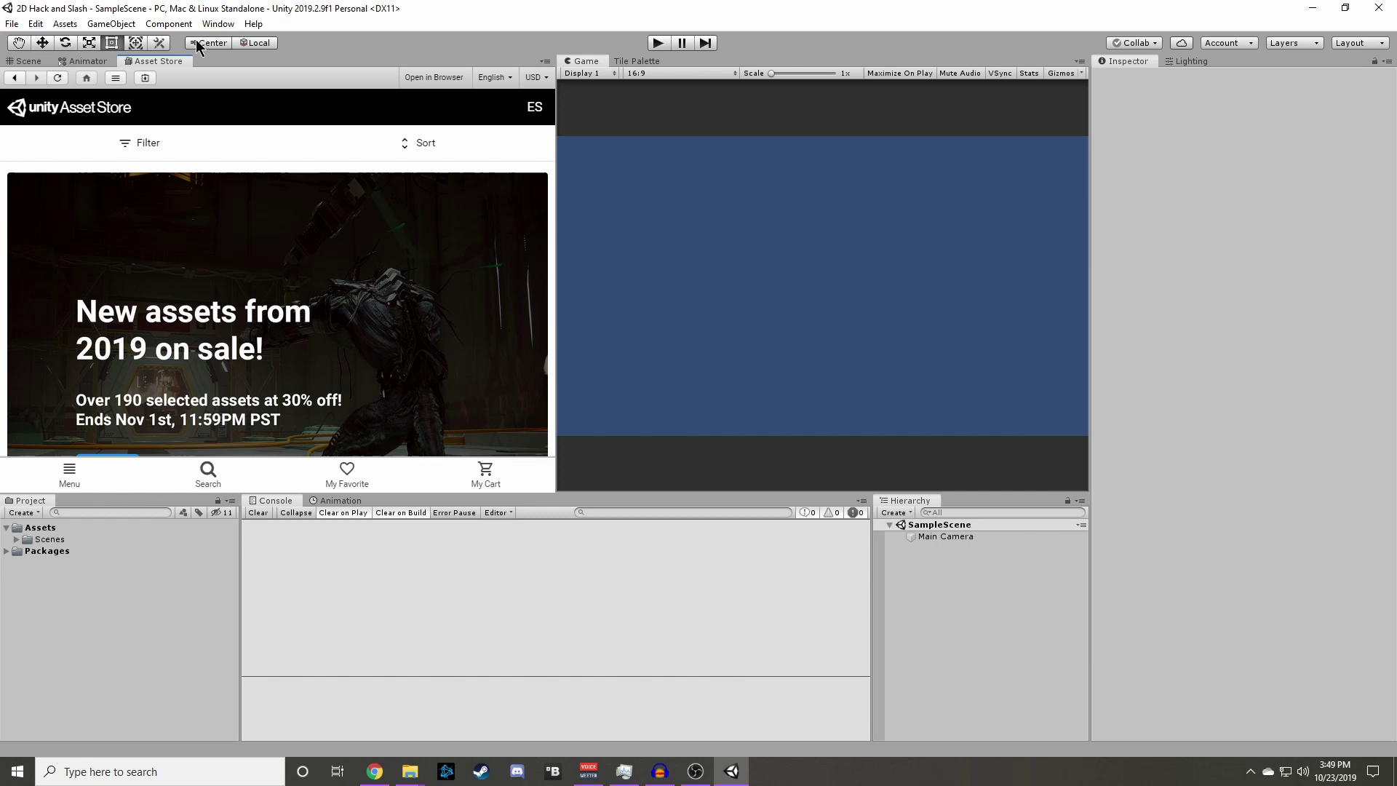
left_click(221, 25)
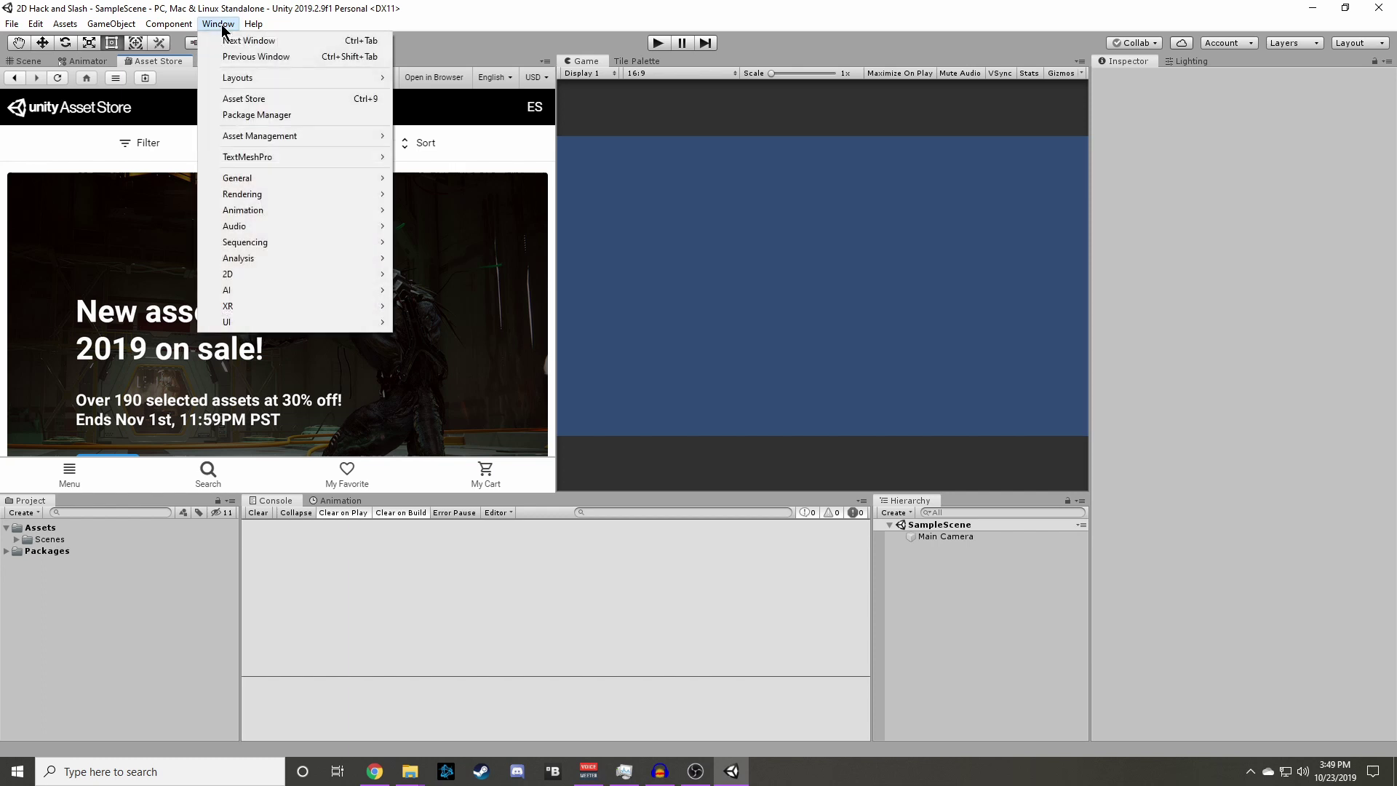
left_click(446, 27)
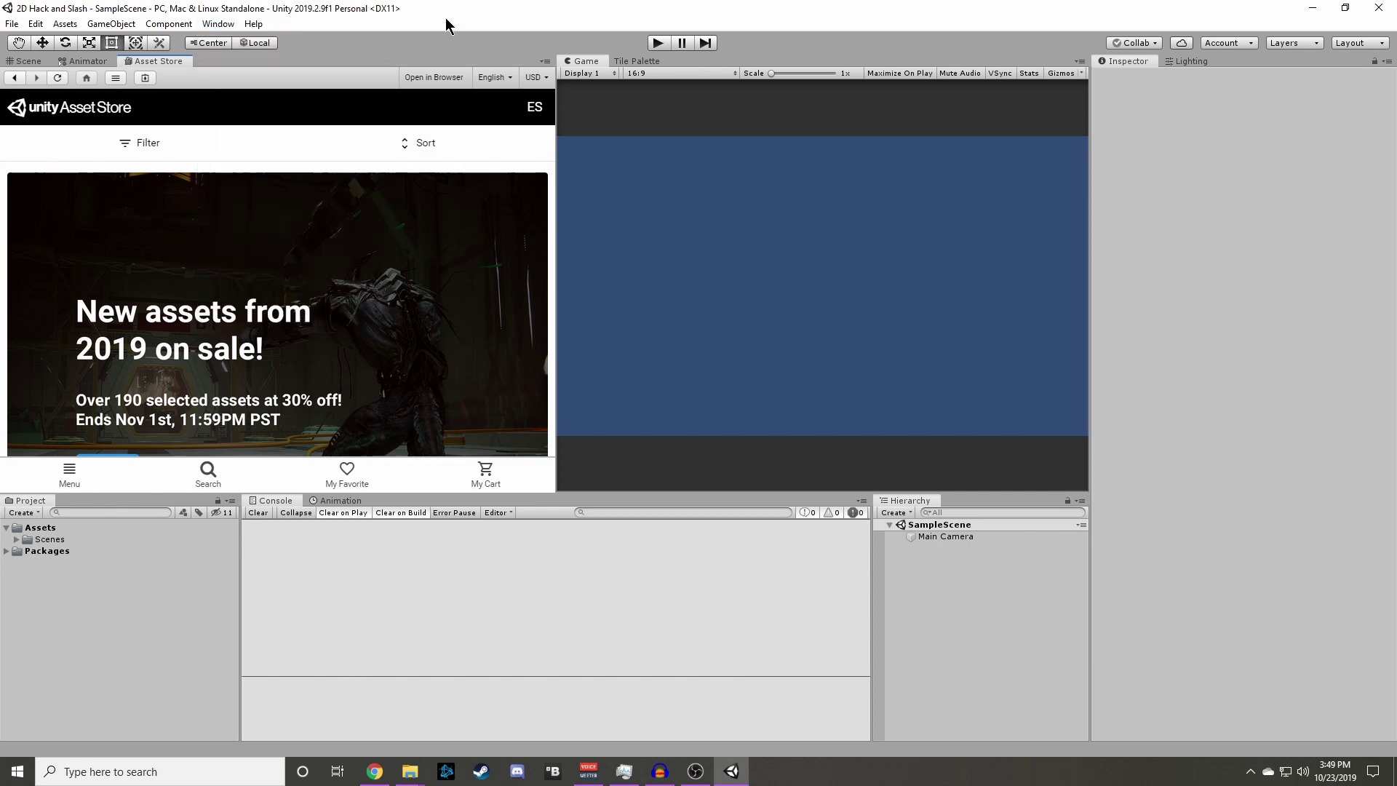
Filter the Asset Store to free 2D Characters and Environments assets and view the results.
left_click(126, 142)
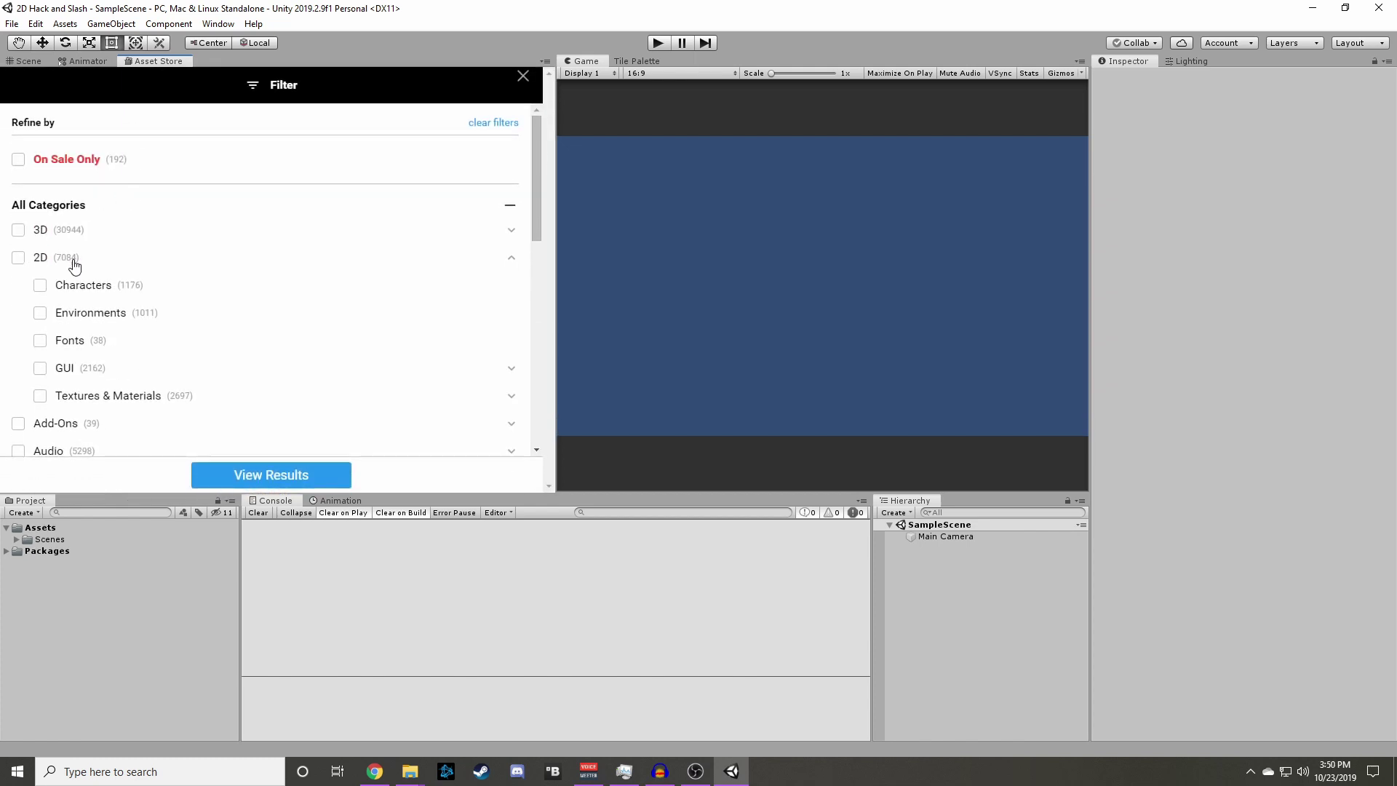
left_click(40, 285)
left_click(42, 266)
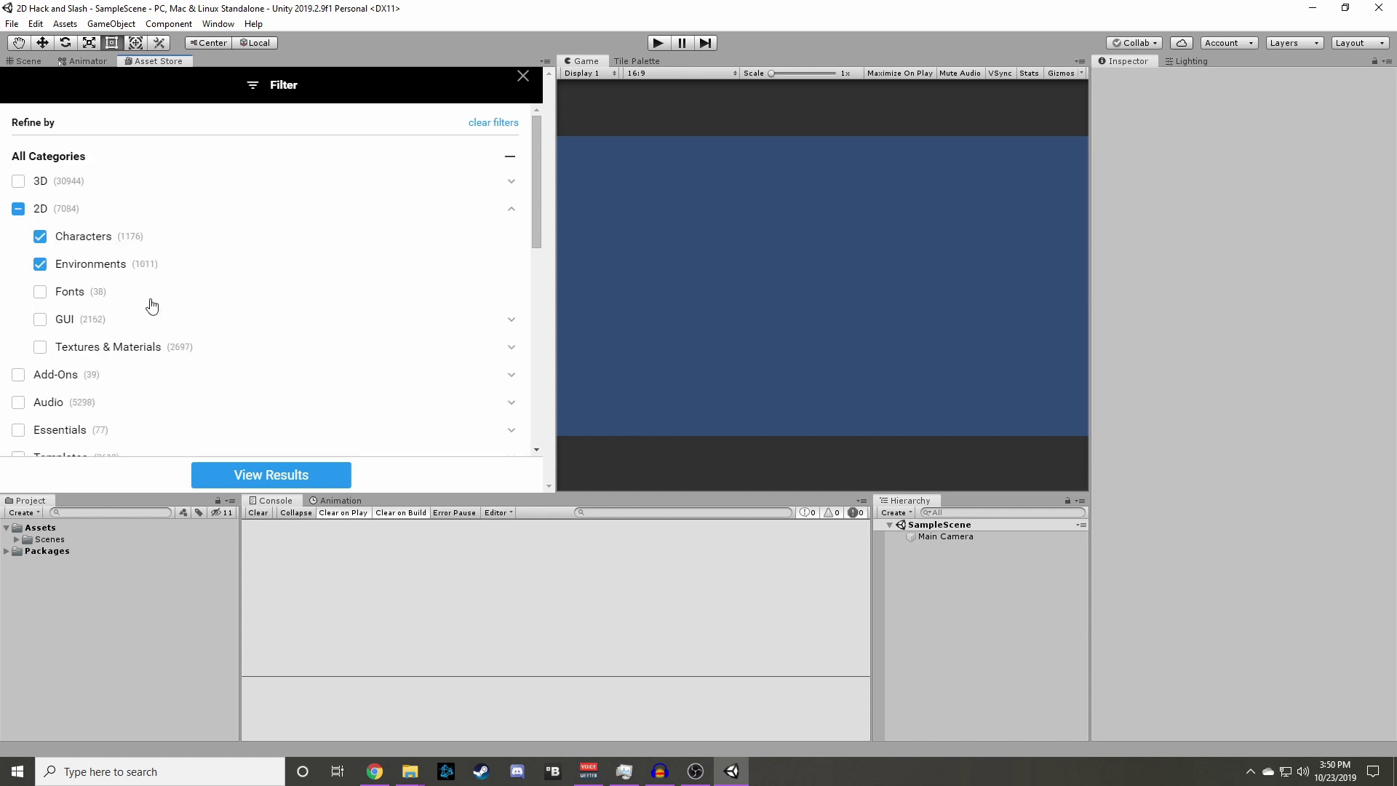
scroll(231, 301, "down", 5)
scroll(231, 301, "down", 2)
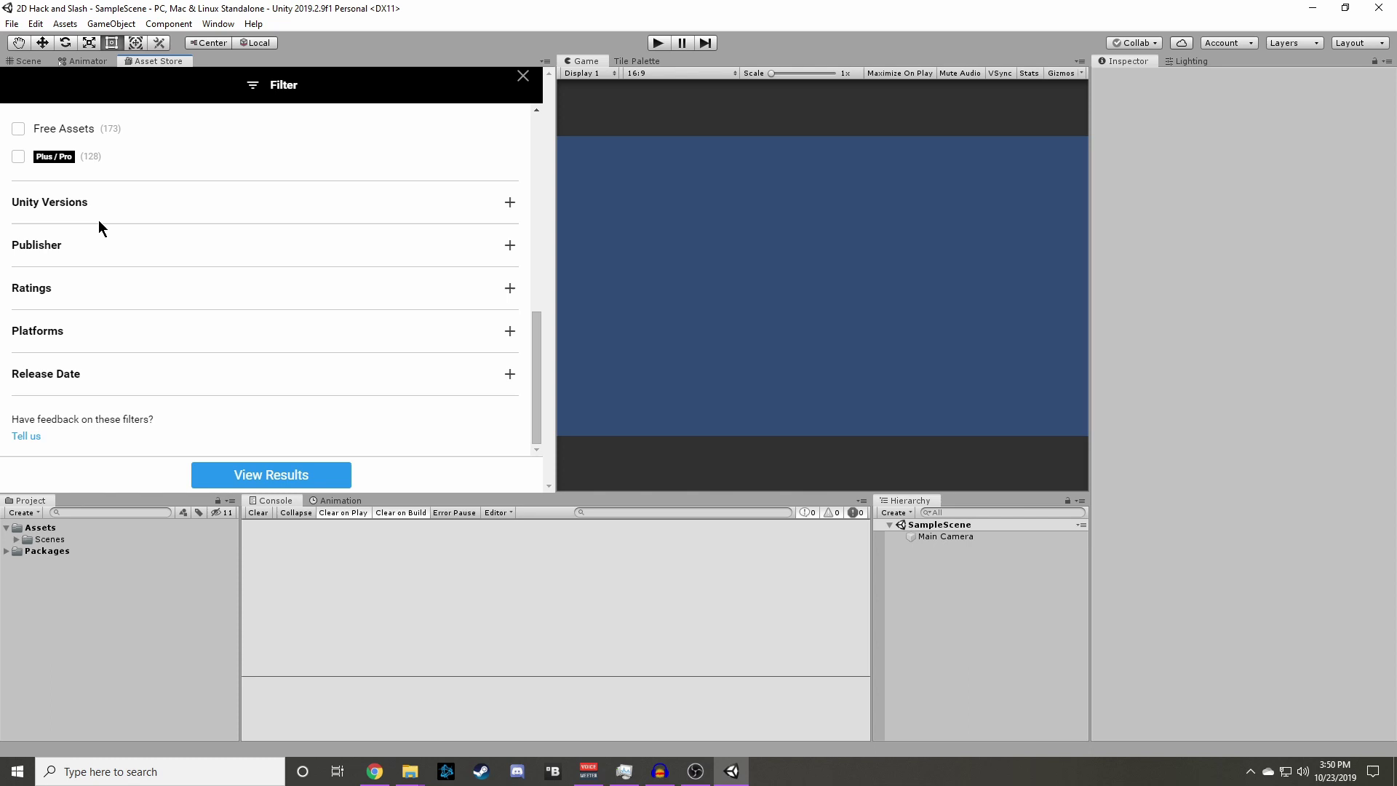
scroll(98, 220, "up", 2)
left_click(21, 205)
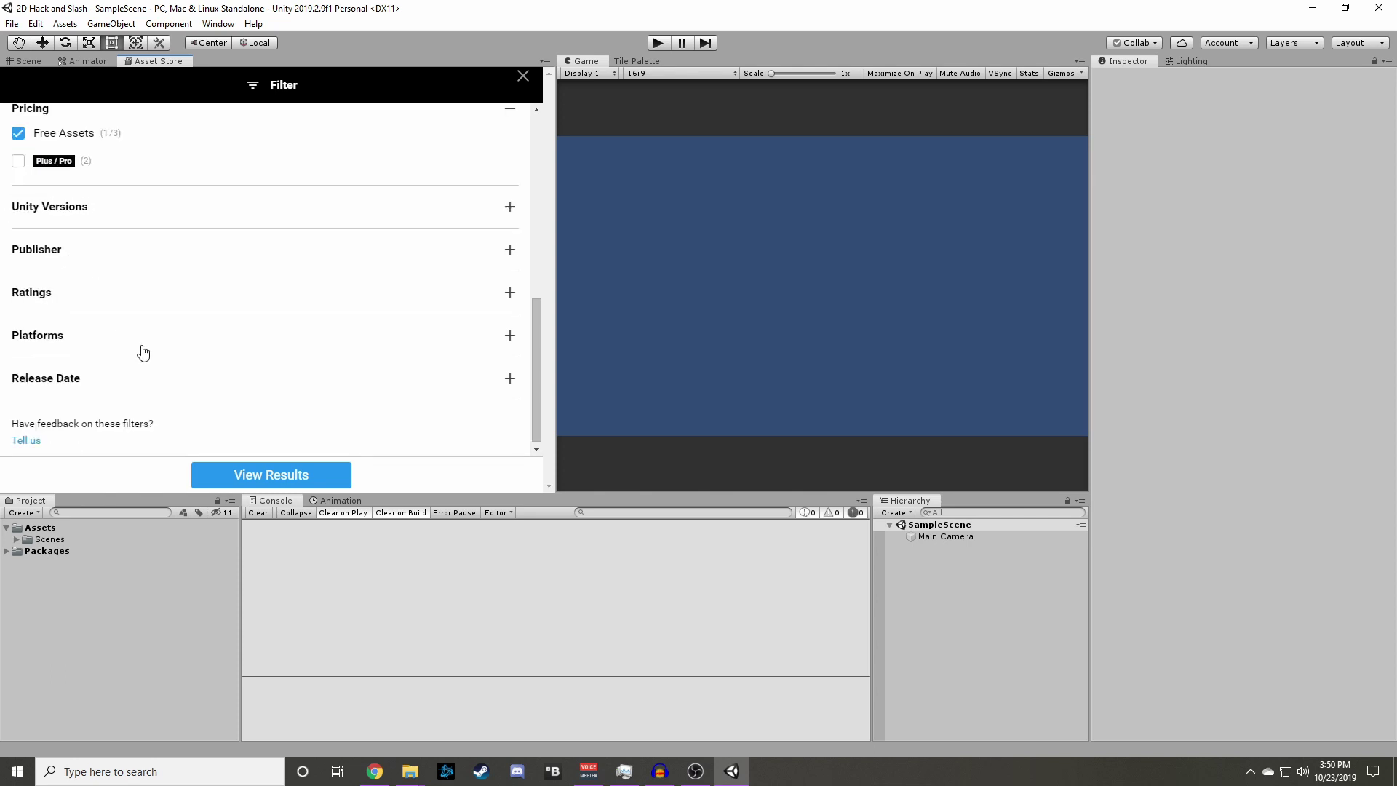
left_click(282, 480)
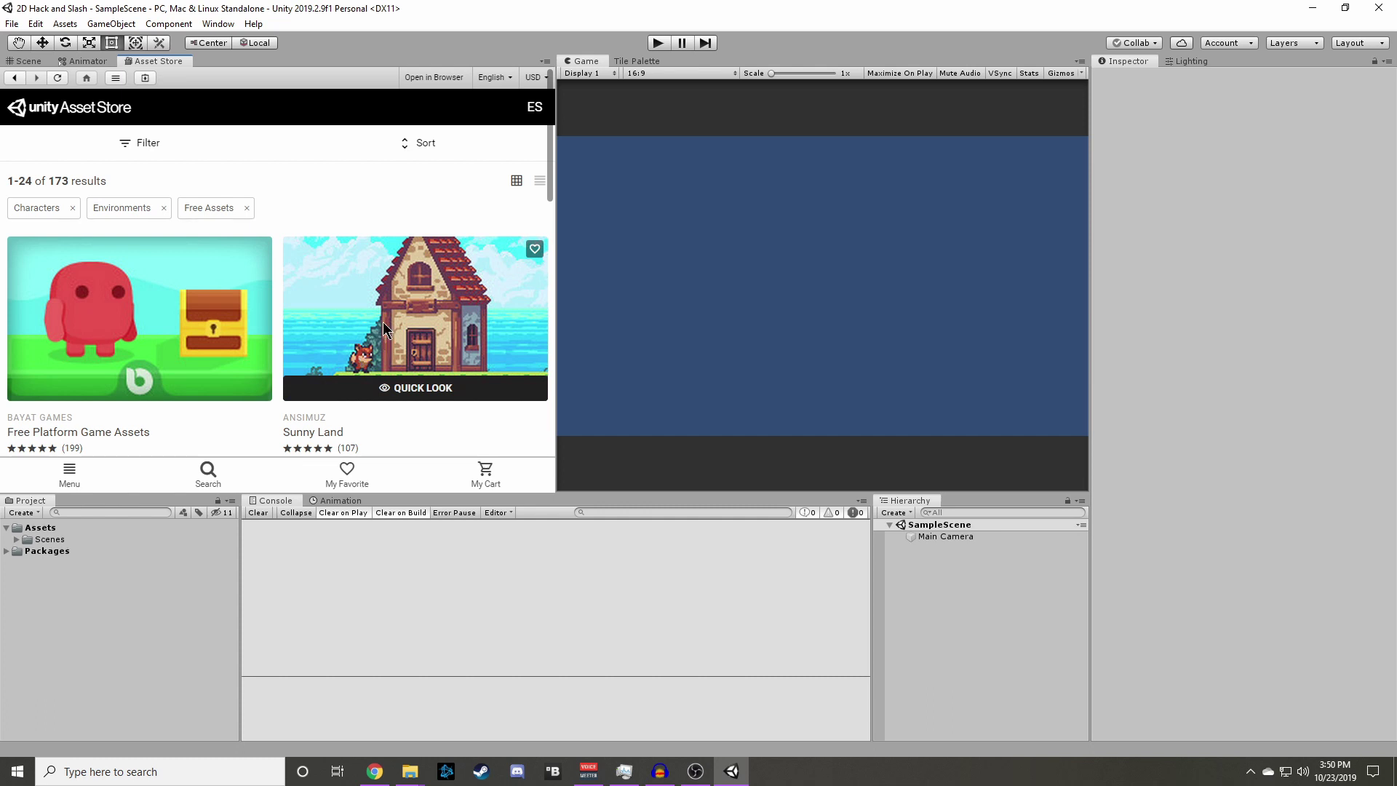
From My Assets, bring up the import dialog for Pixel Art - Bandit Pack.
left_click(533, 109)
scroll(167, 280, "down", 1)
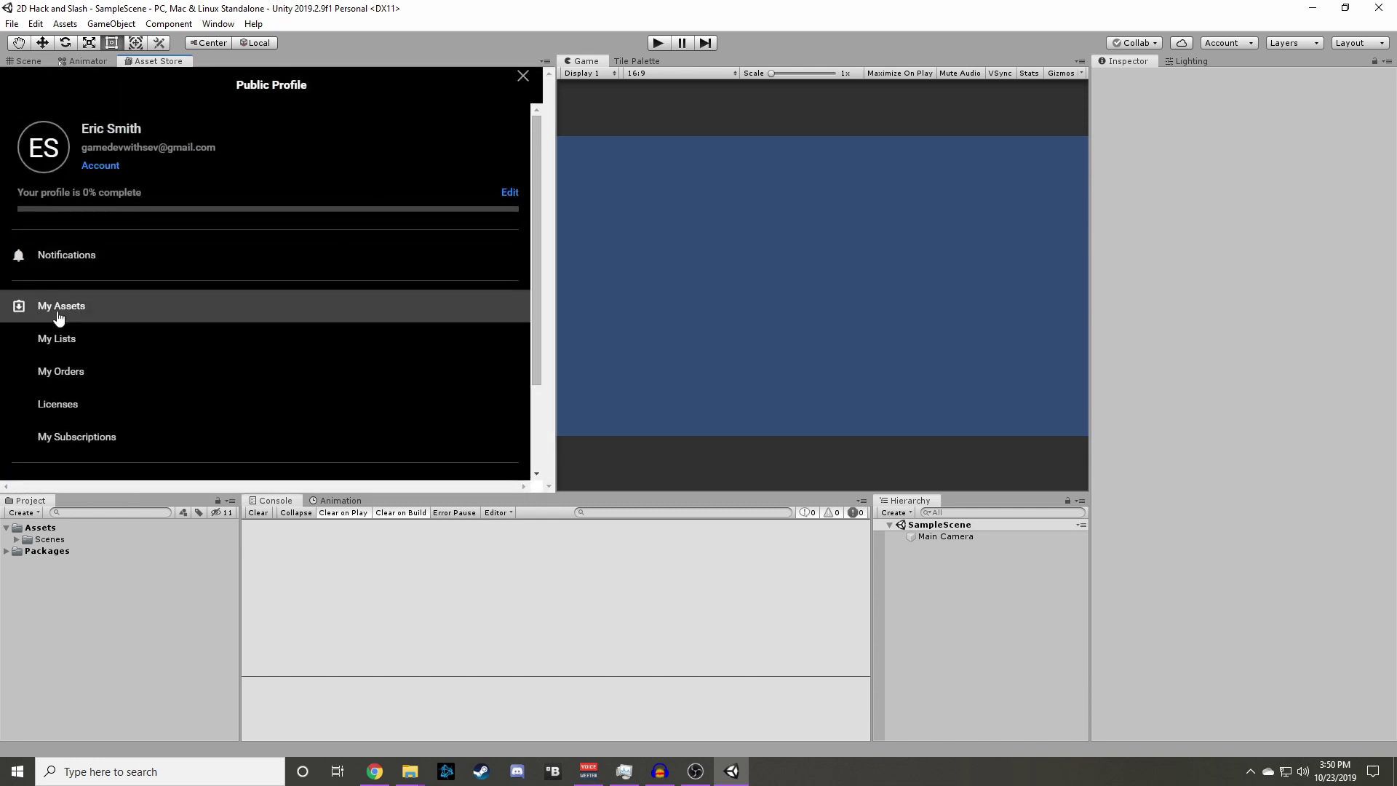
left_click(253, 323)
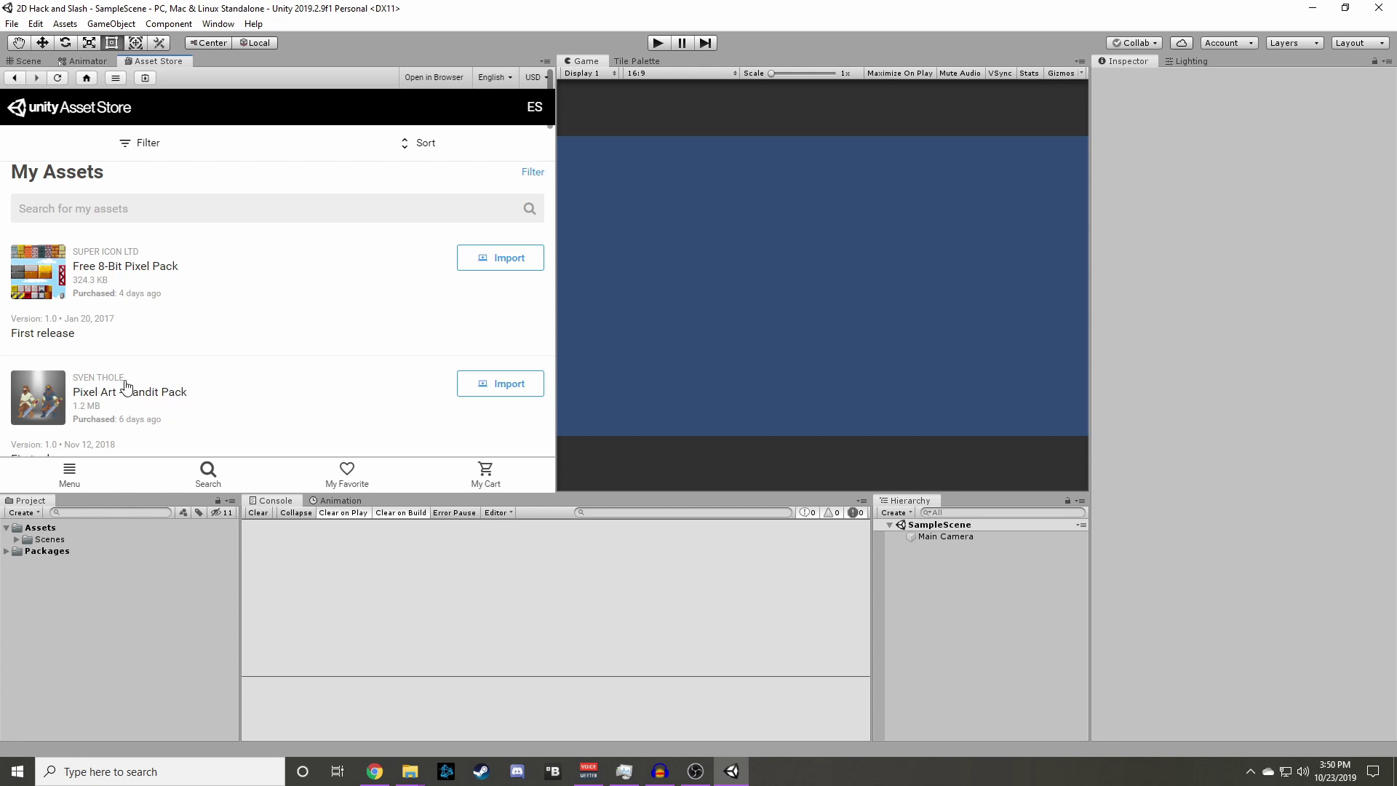
left_click(500, 385)
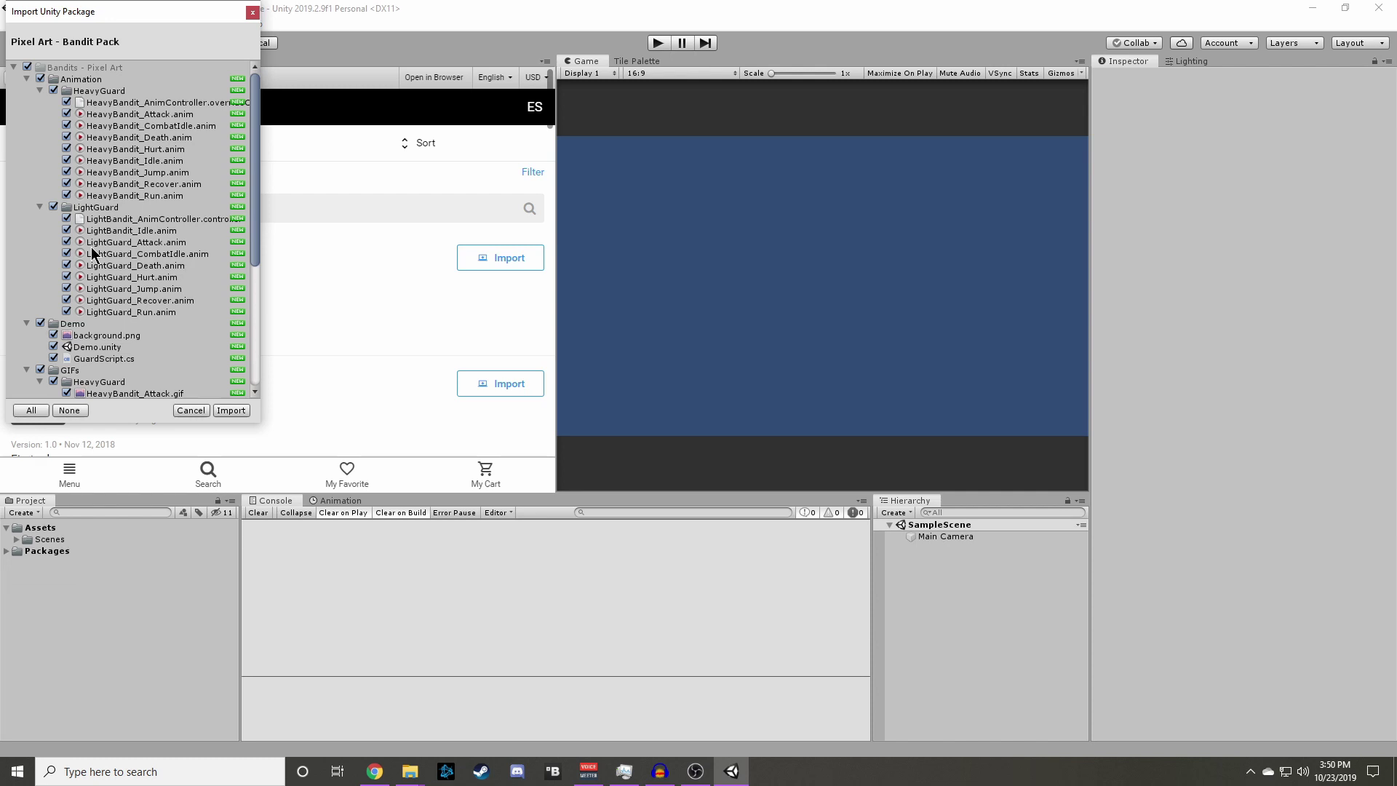
scroll(82, 313, "down", 3)
scroll(82, 318, "down", 3)
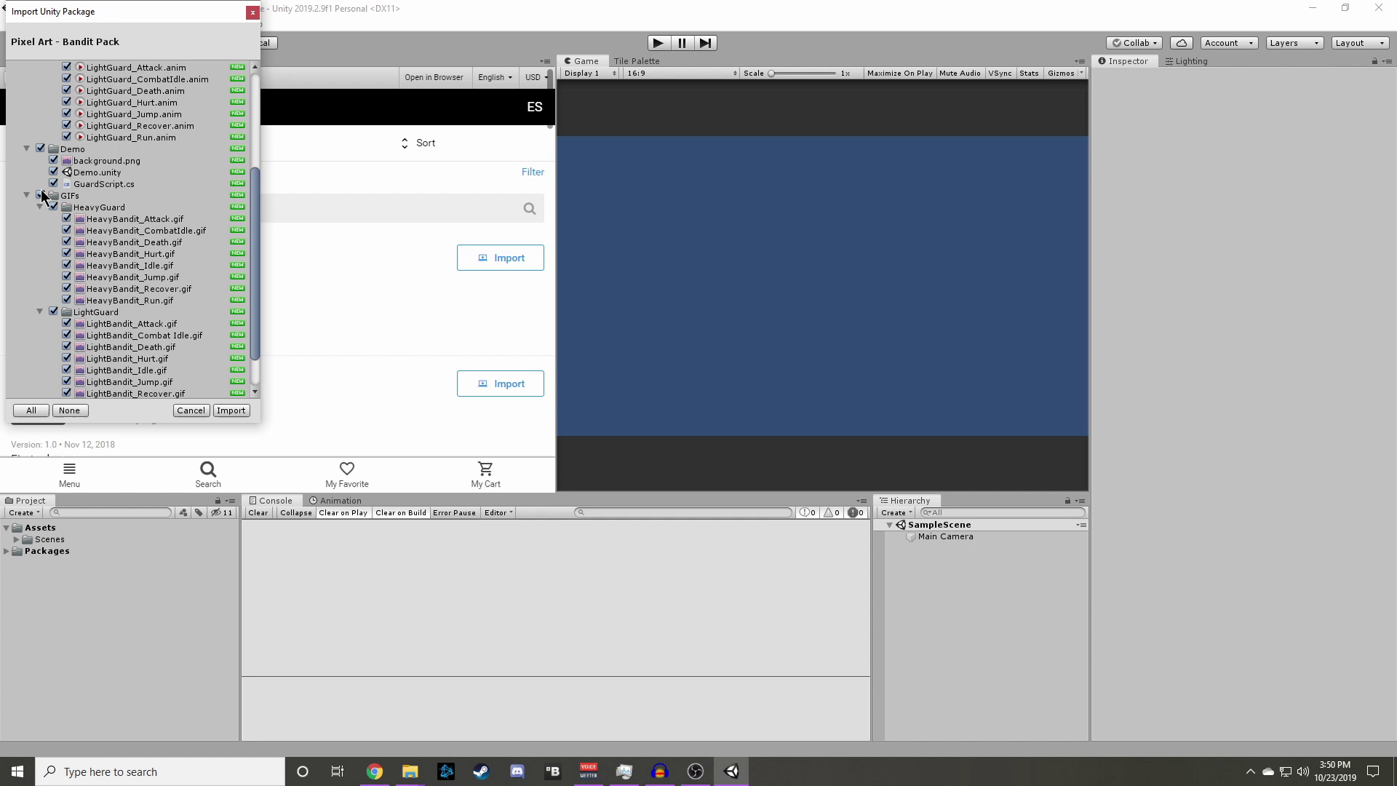
Import the Bandit Pack without its GIFs folder, then import the Free 8-Bit Pixel Pack.
left_click(41, 195)
left_click(53, 311)
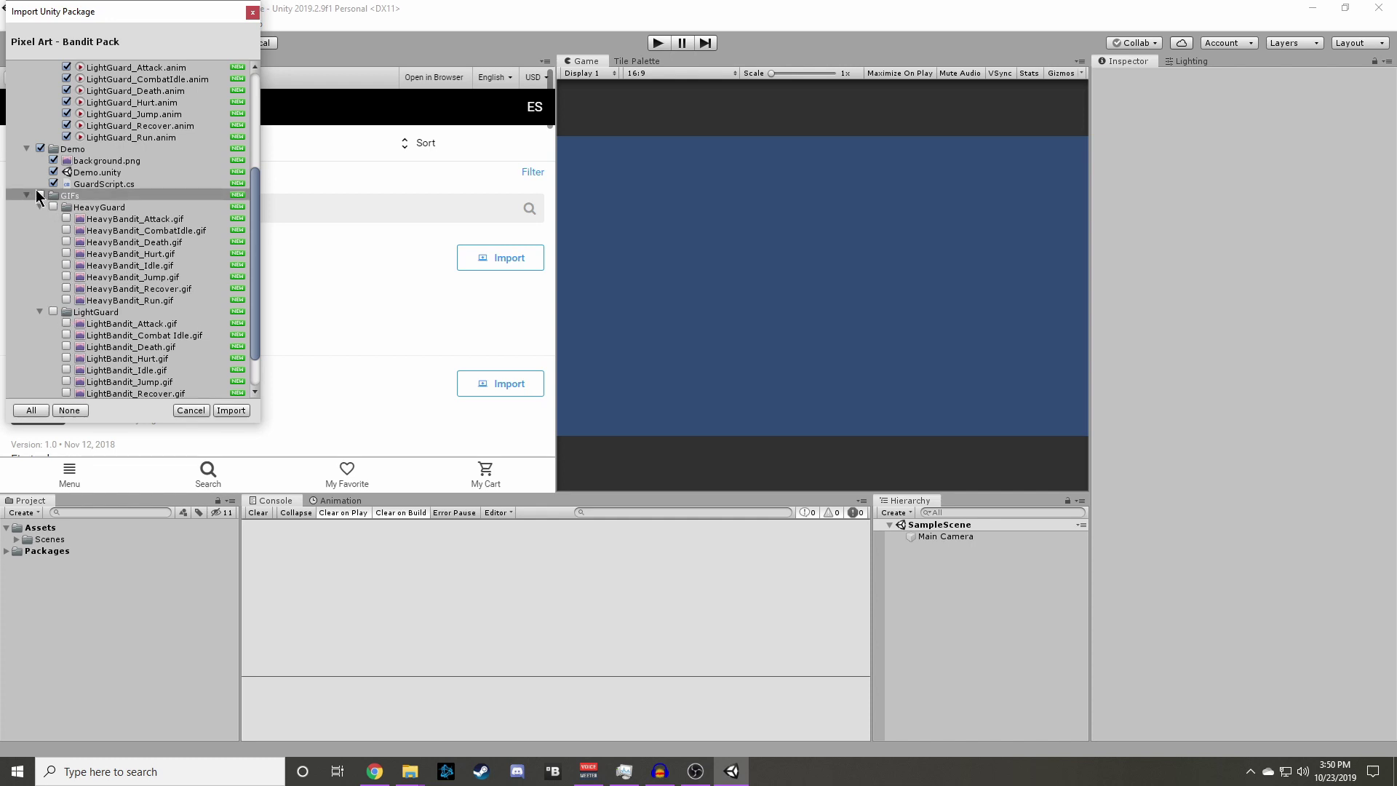
left_click(54, 206)
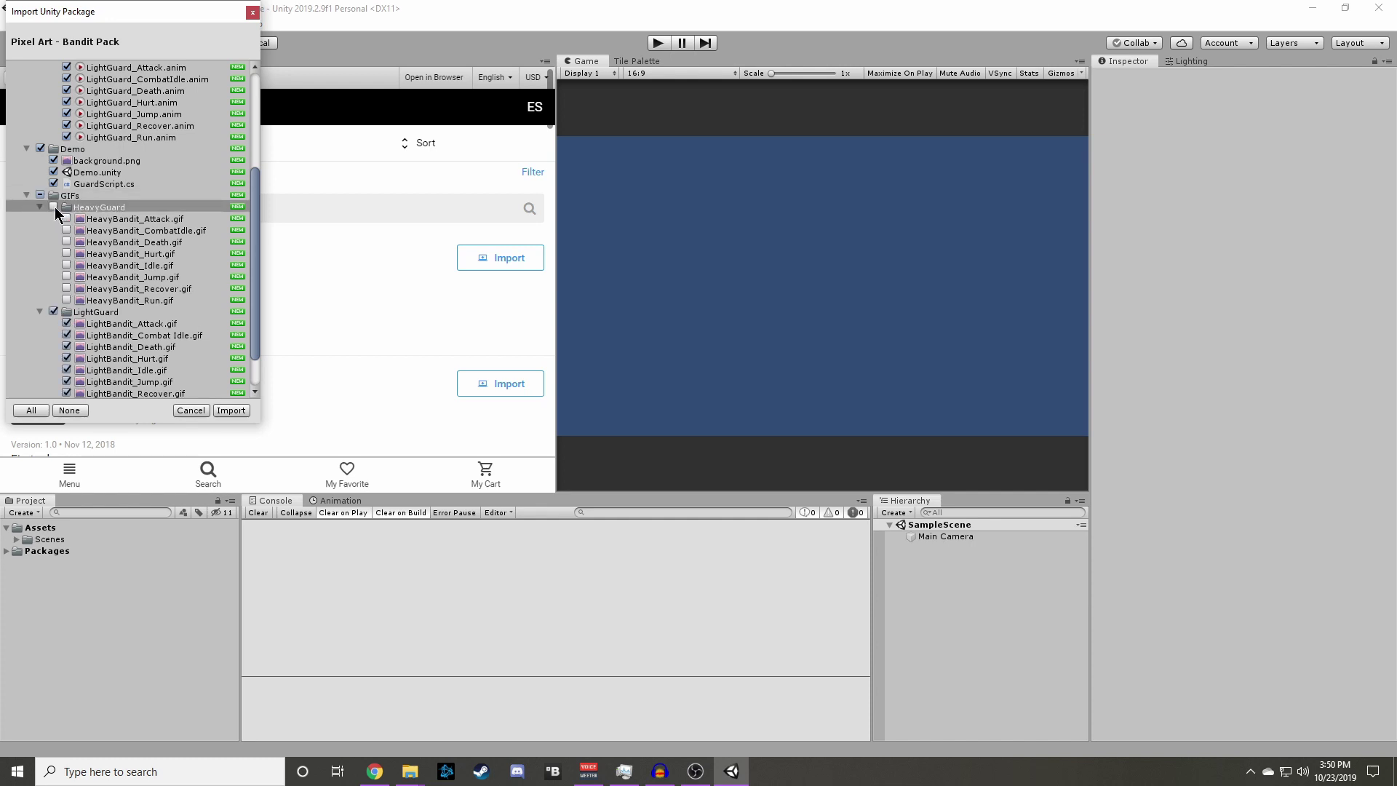
left_click(53, 311)
scroll(169, 308, "down", 2)
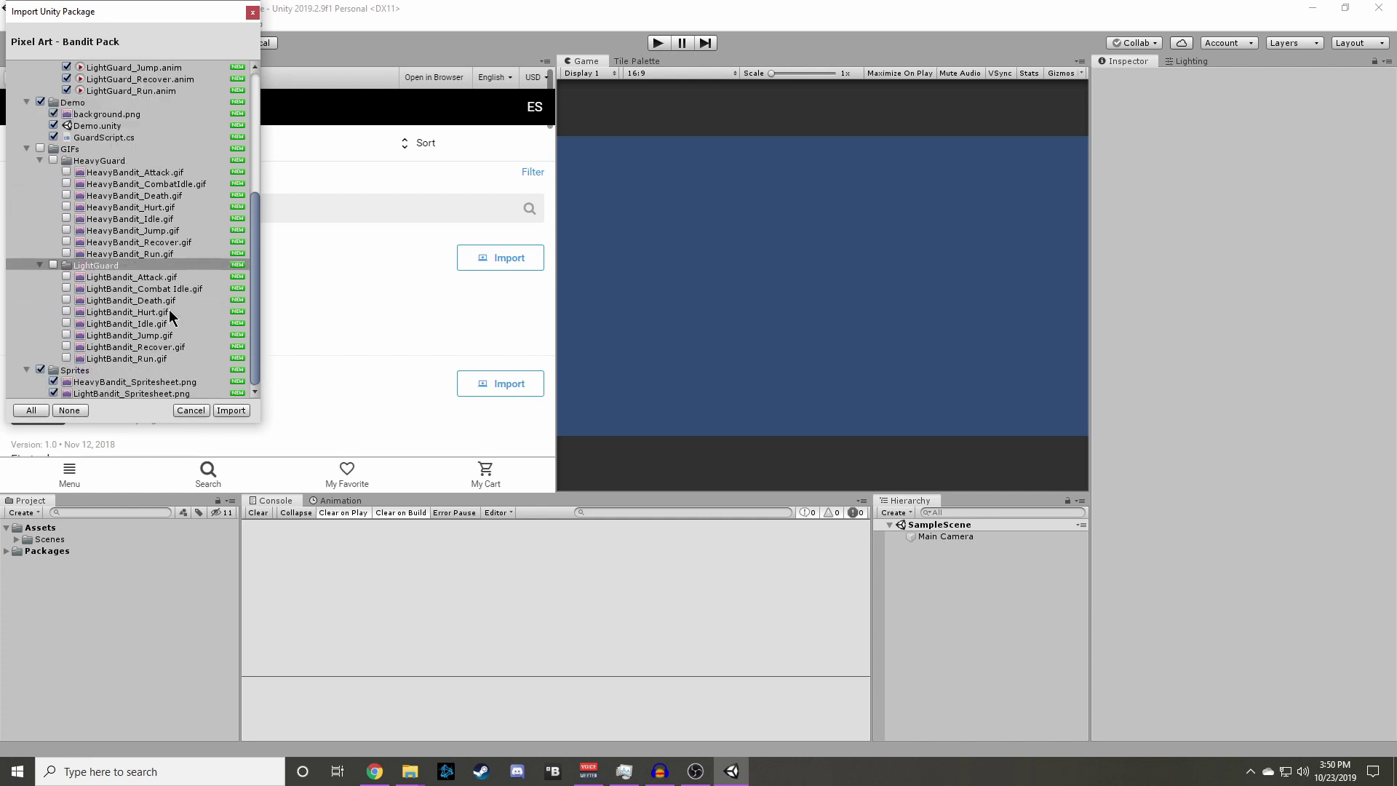
left_click(231, 411)
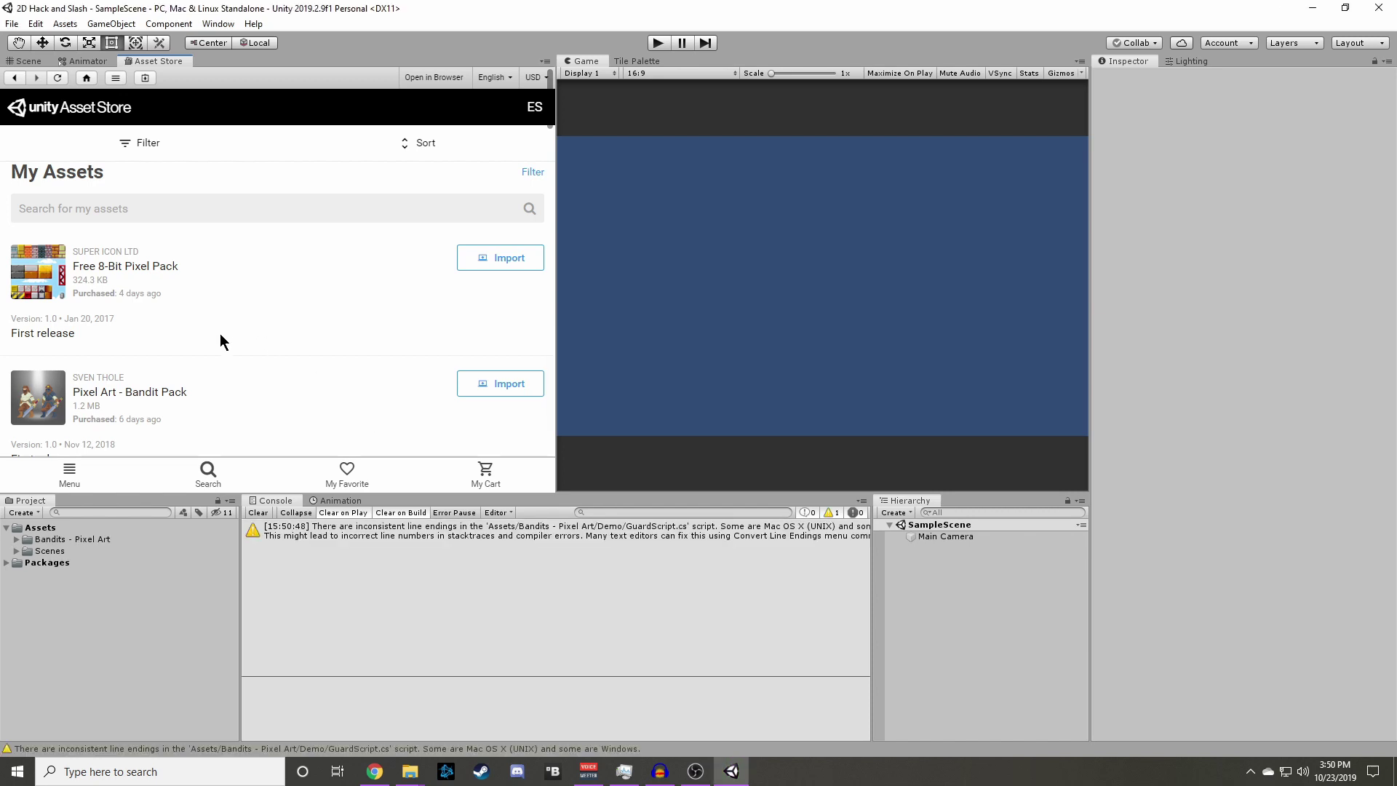
left_click(492, 259)
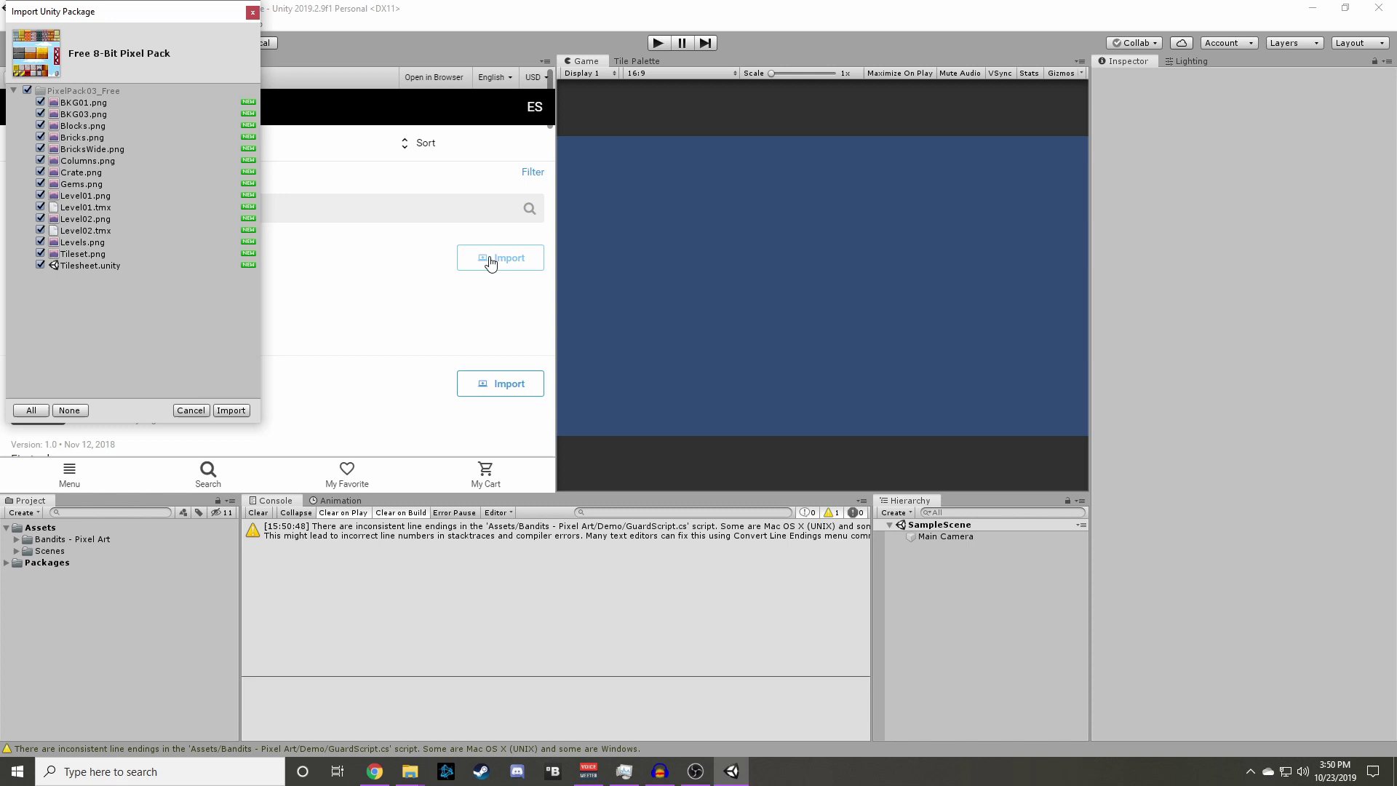
left_click(243, 409)
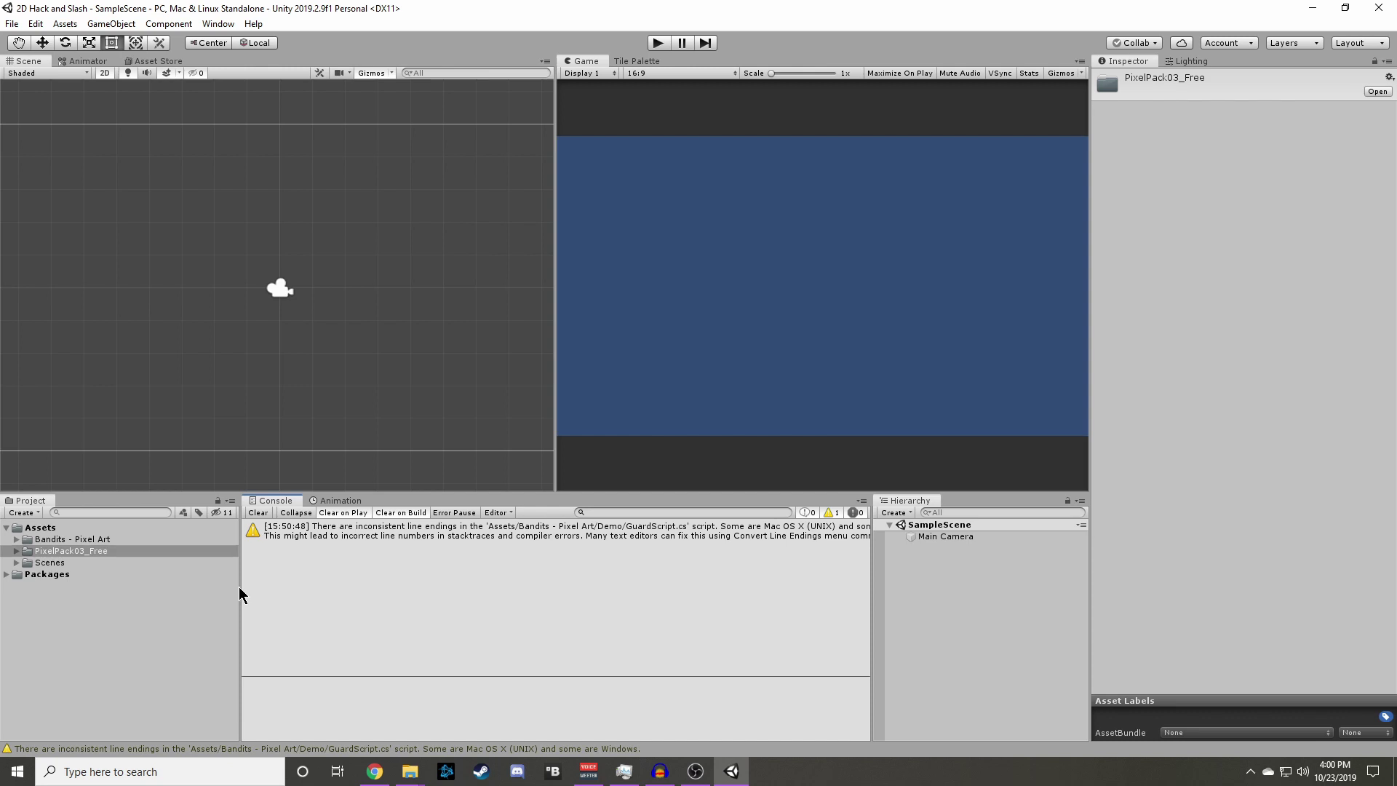
Set the PixelPack03_Free Crate sprite's Pixels Per Unit to 32 and apply it.
left_click(17, 552)
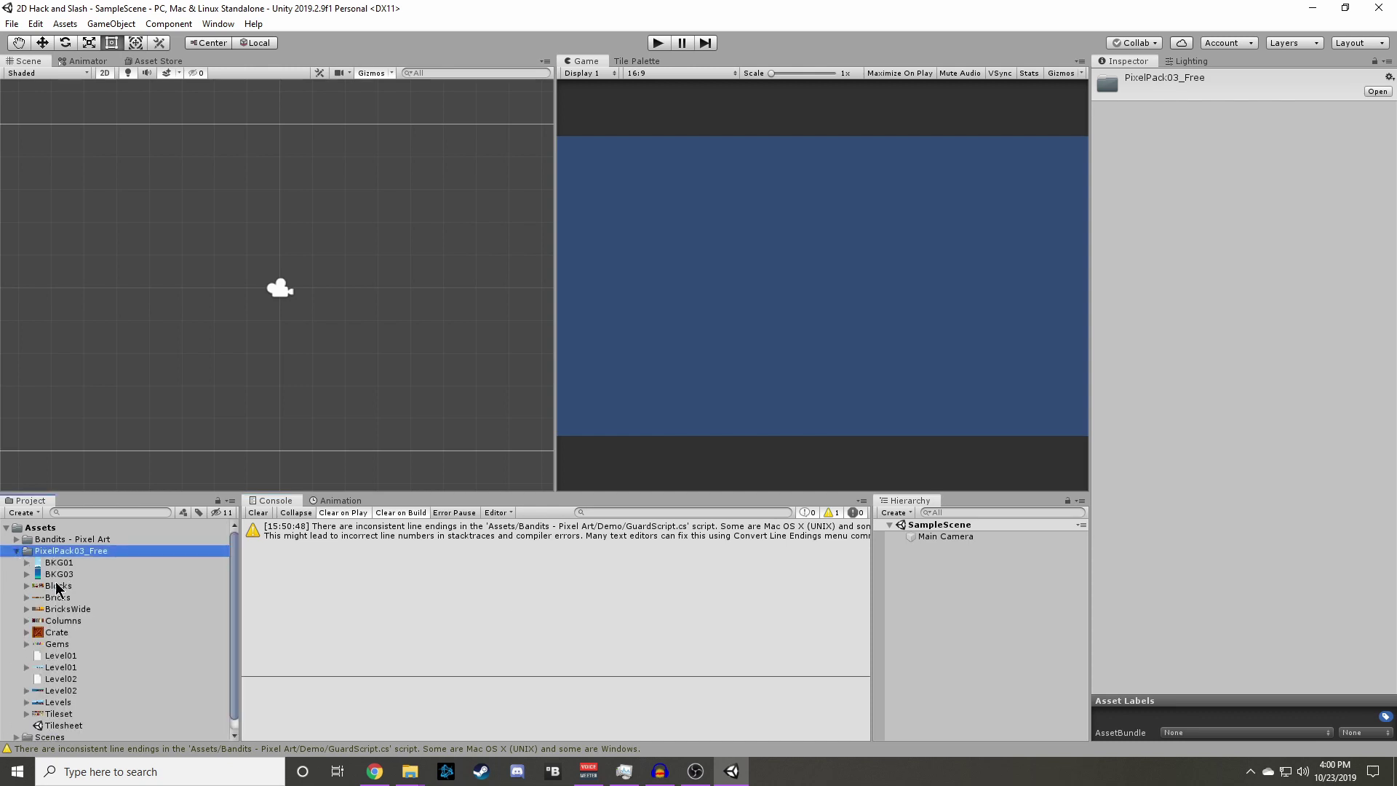
left_click(59, 633)
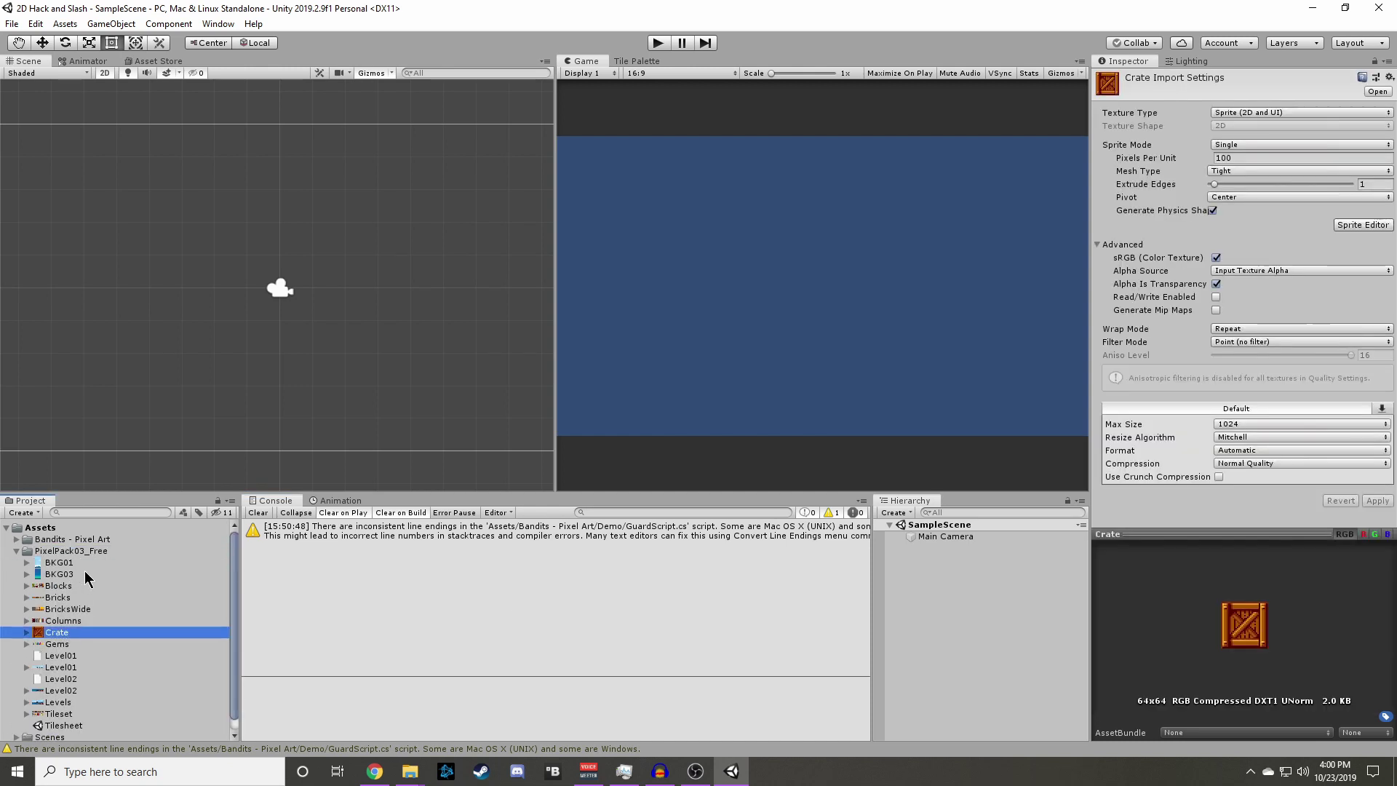
left_click(1252, 158)
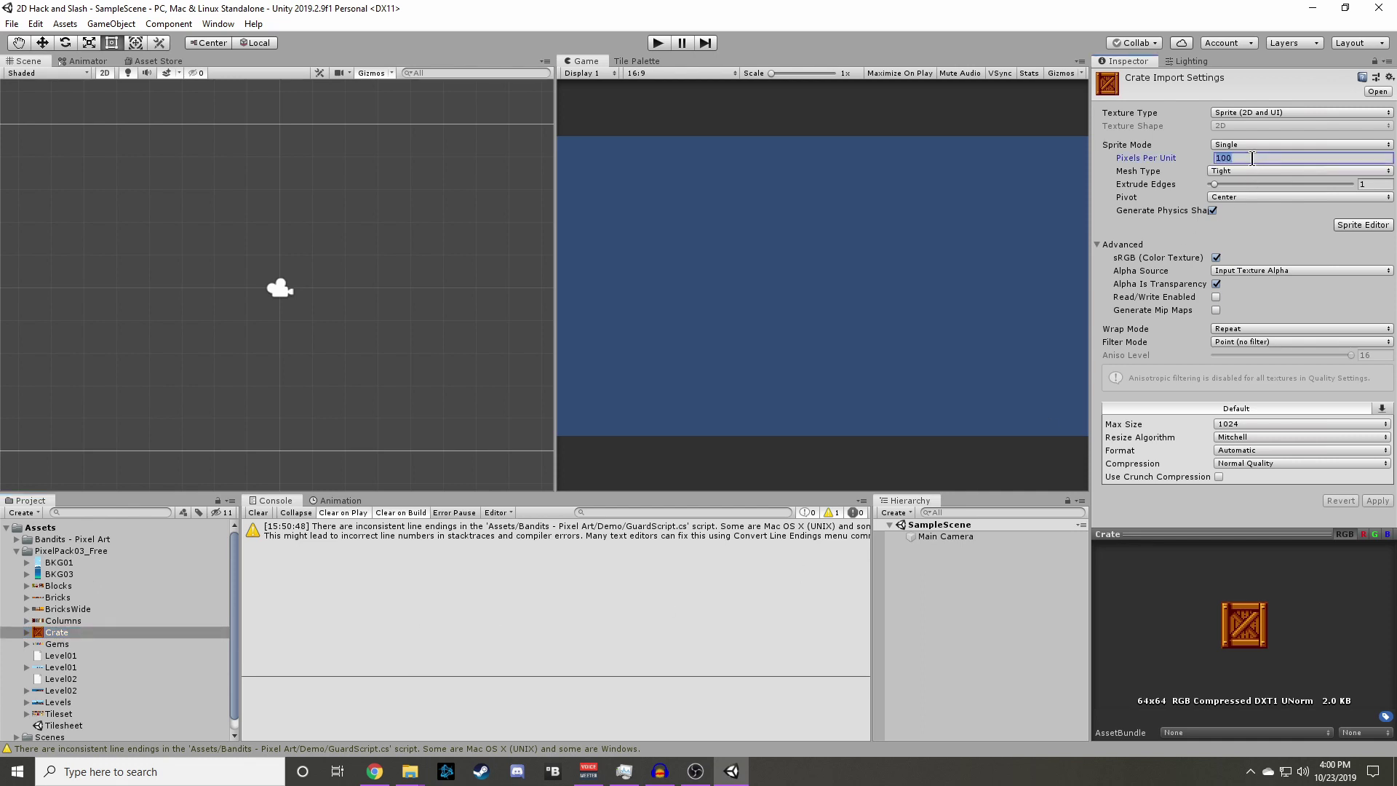
type("32")
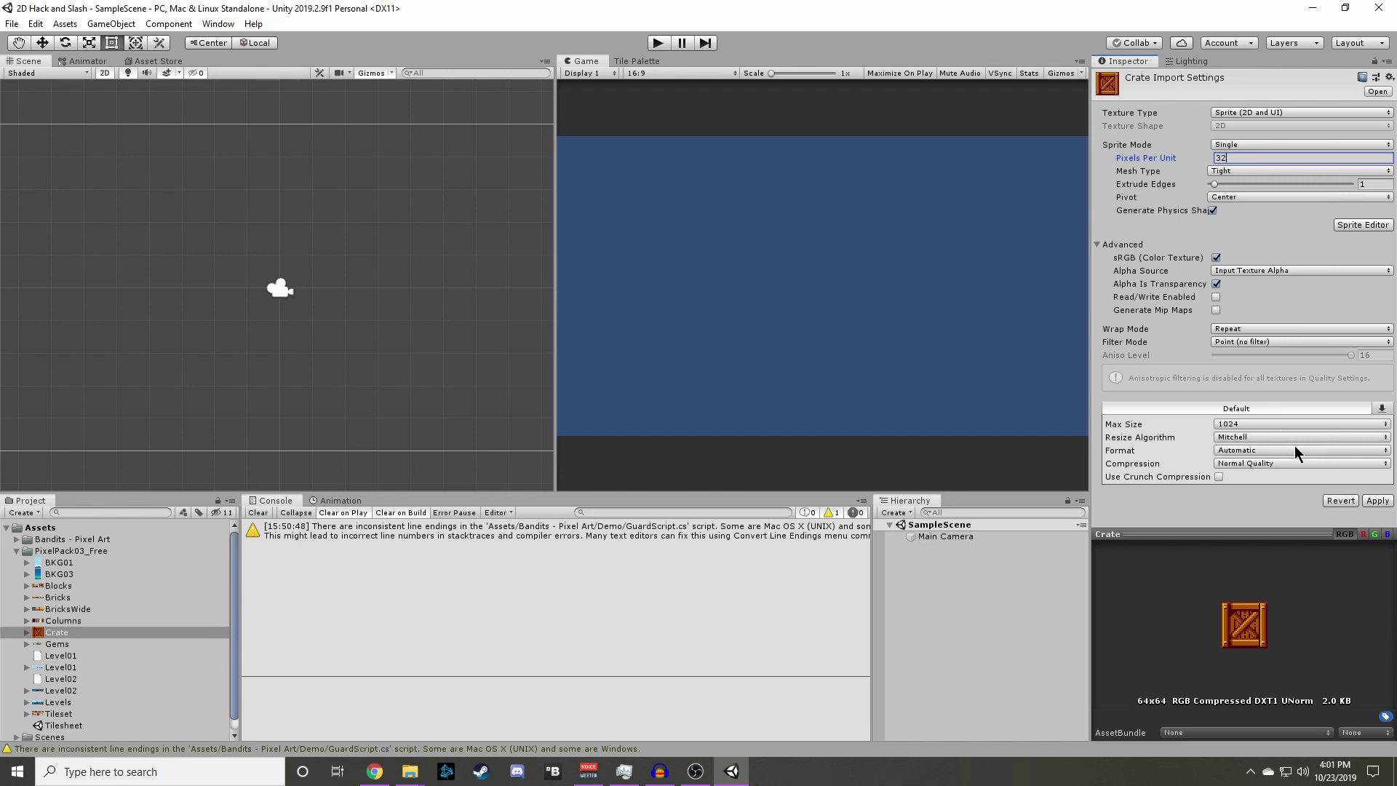
left_click(1379, 501)
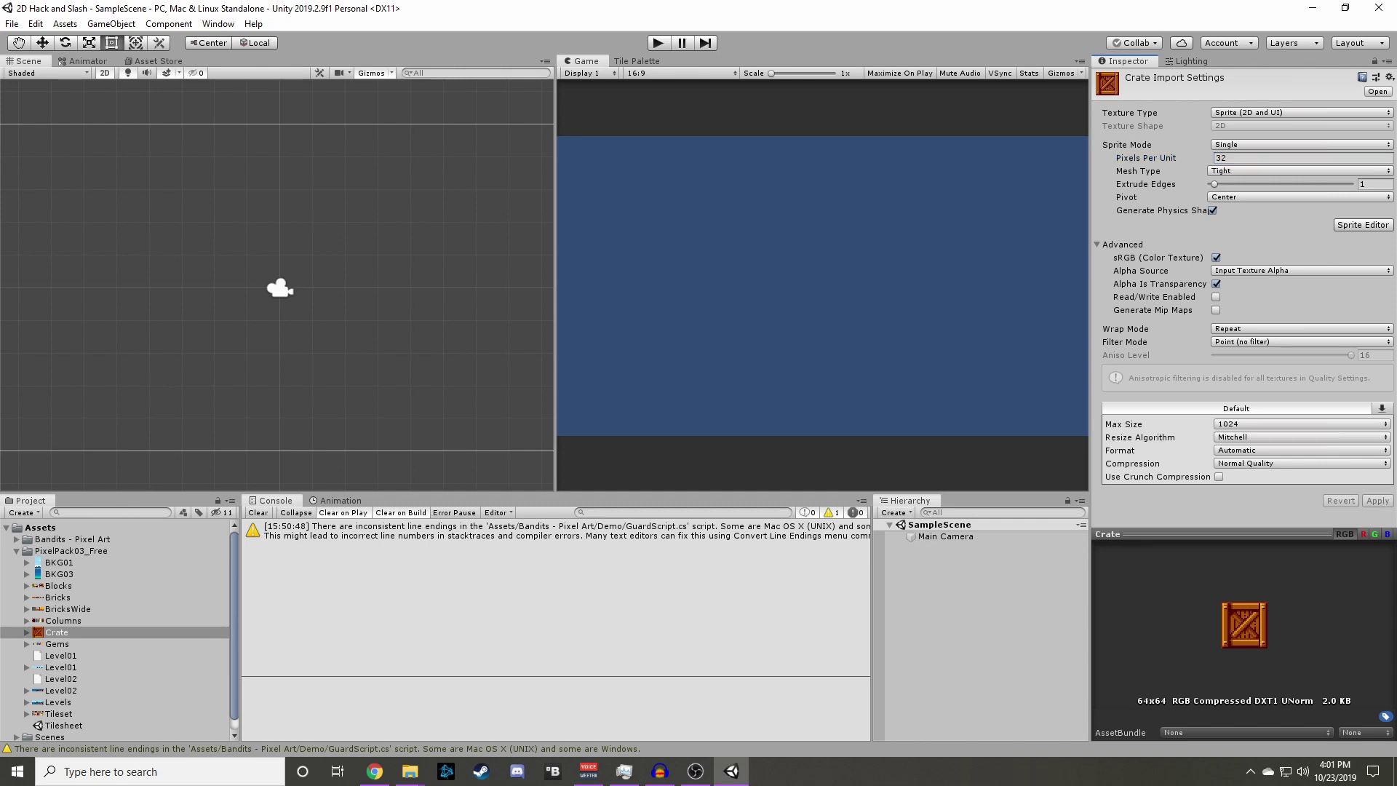
key("alt+Tab")
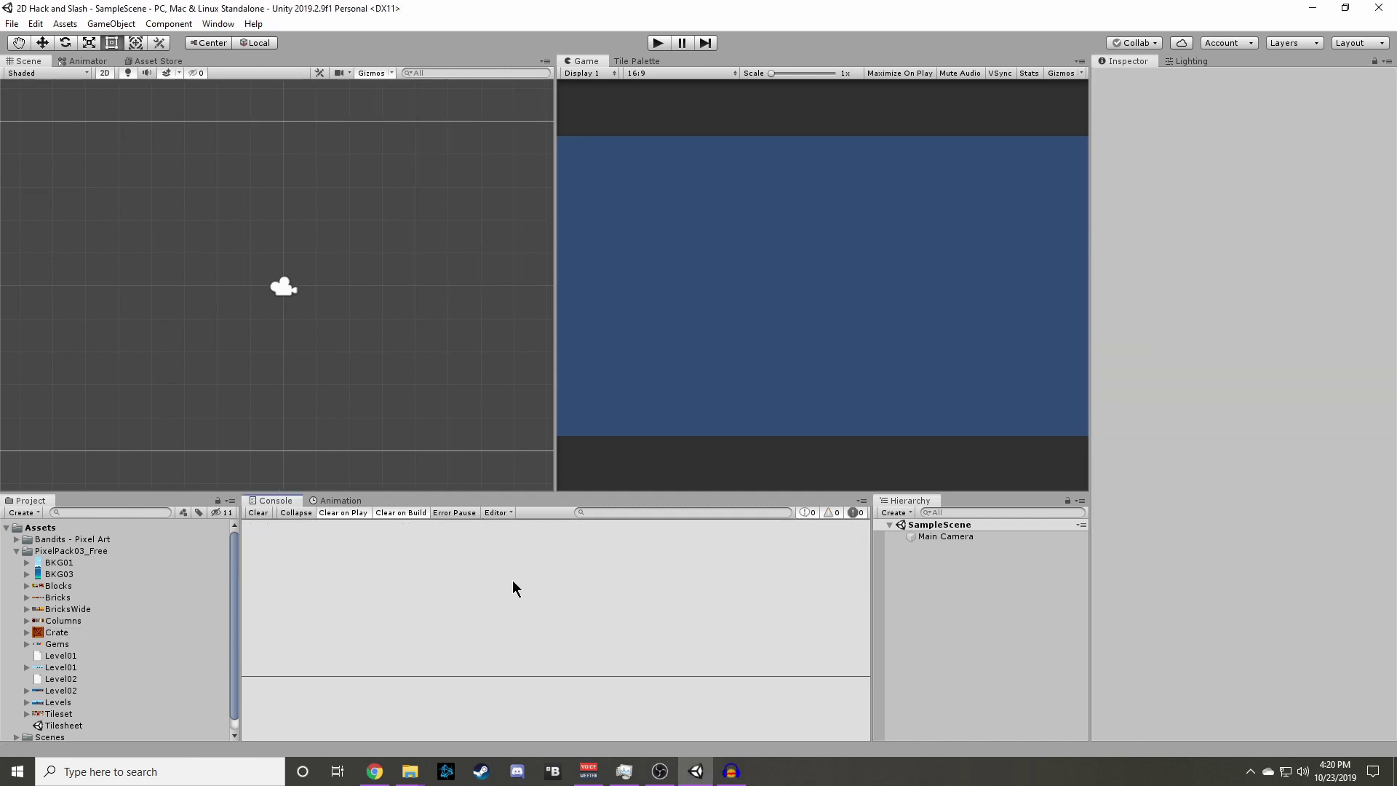
Place the Crate sprite in the scene at position X 0, Y 0.
left_click_drag(58, 633, 285, 364)
left_click(1245, 120)
type("0.03355058")
key("Tab")
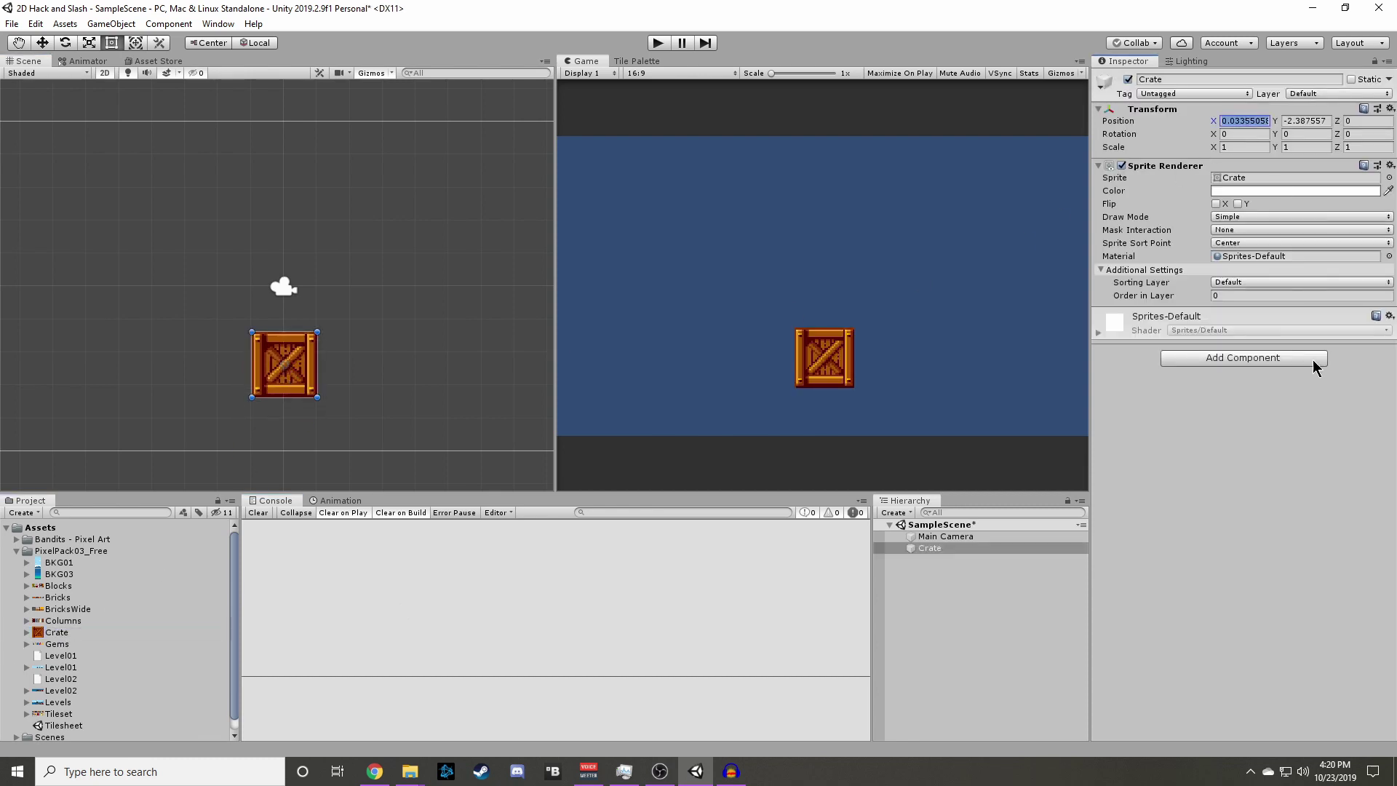
type("0")
key("Return")
Add a Box Collider 2D component to the Crate.
left_click(1260, 358)
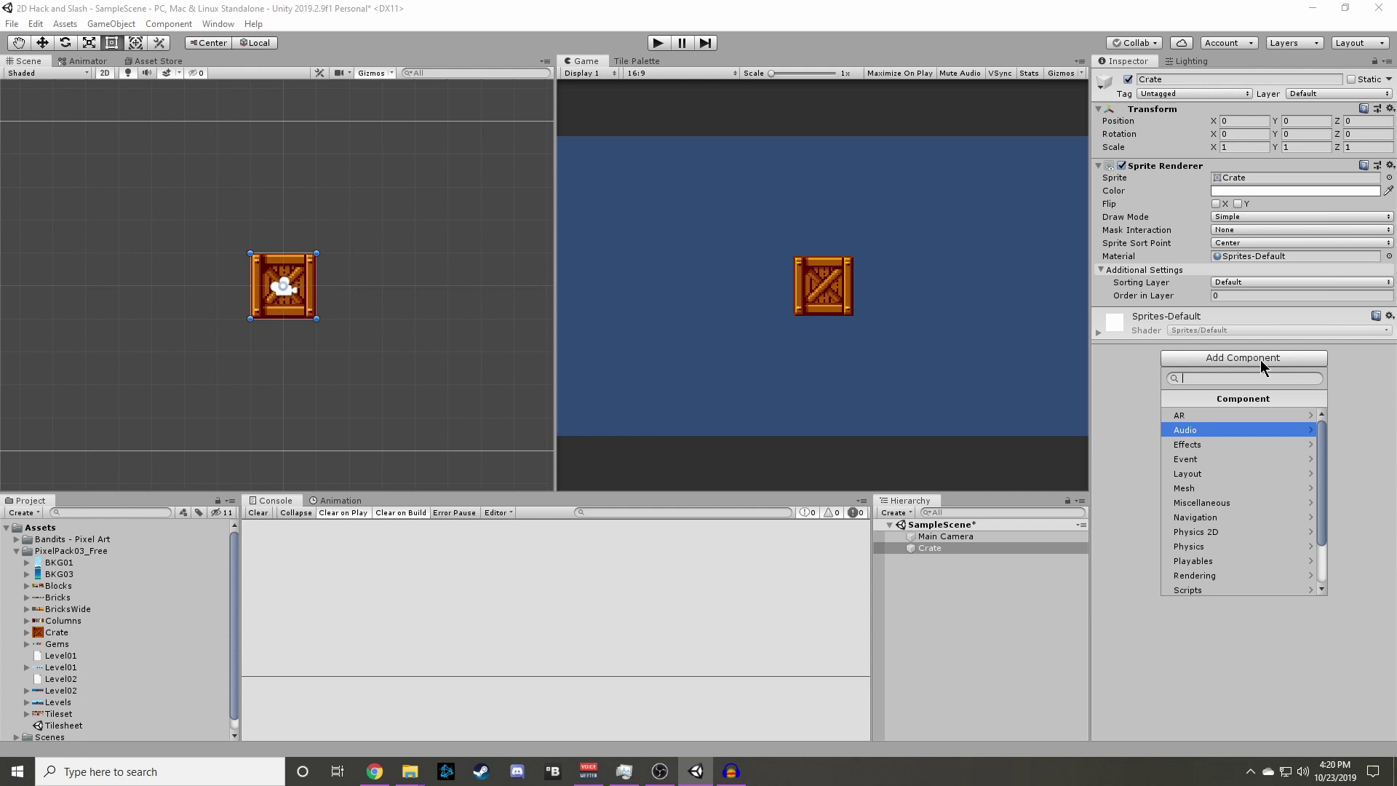
type("box")
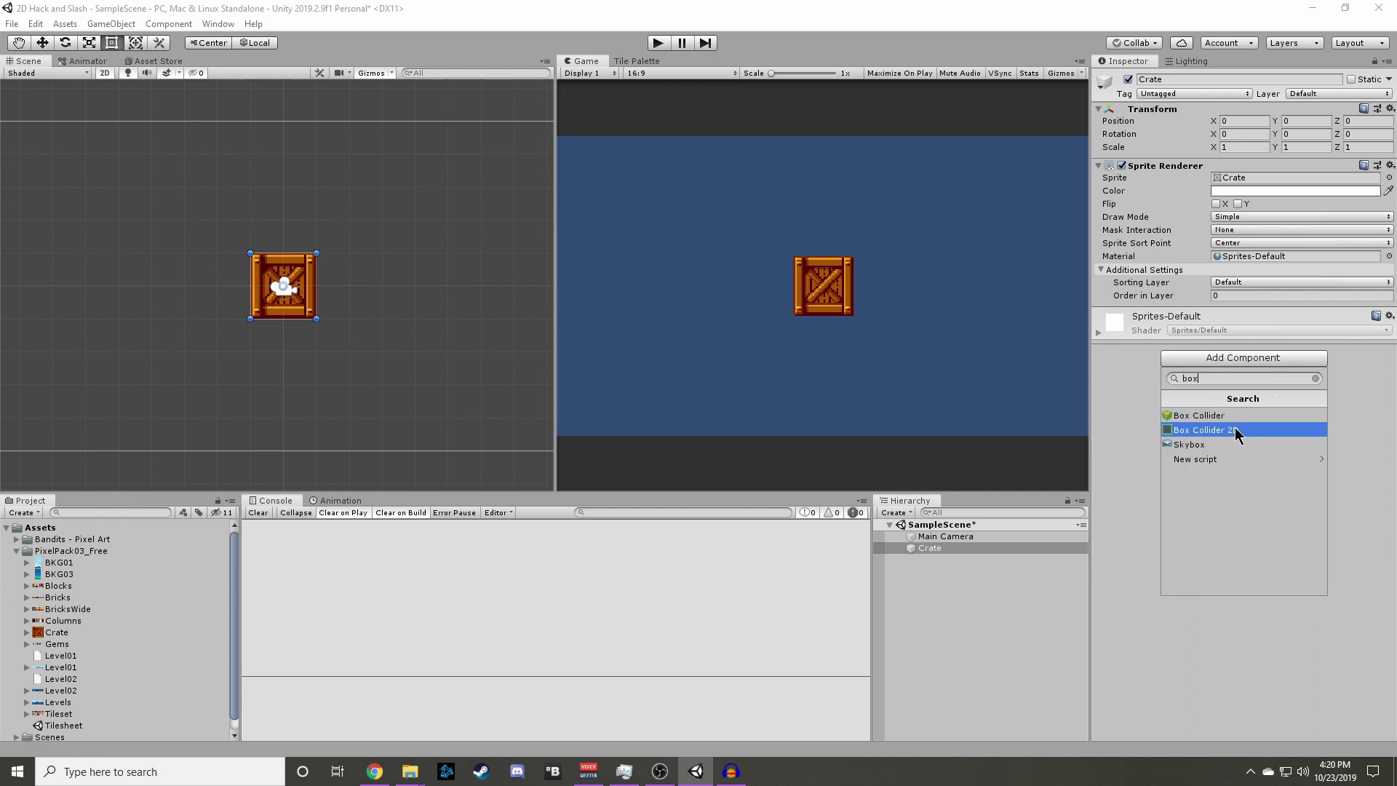
left_click(1234, 430)
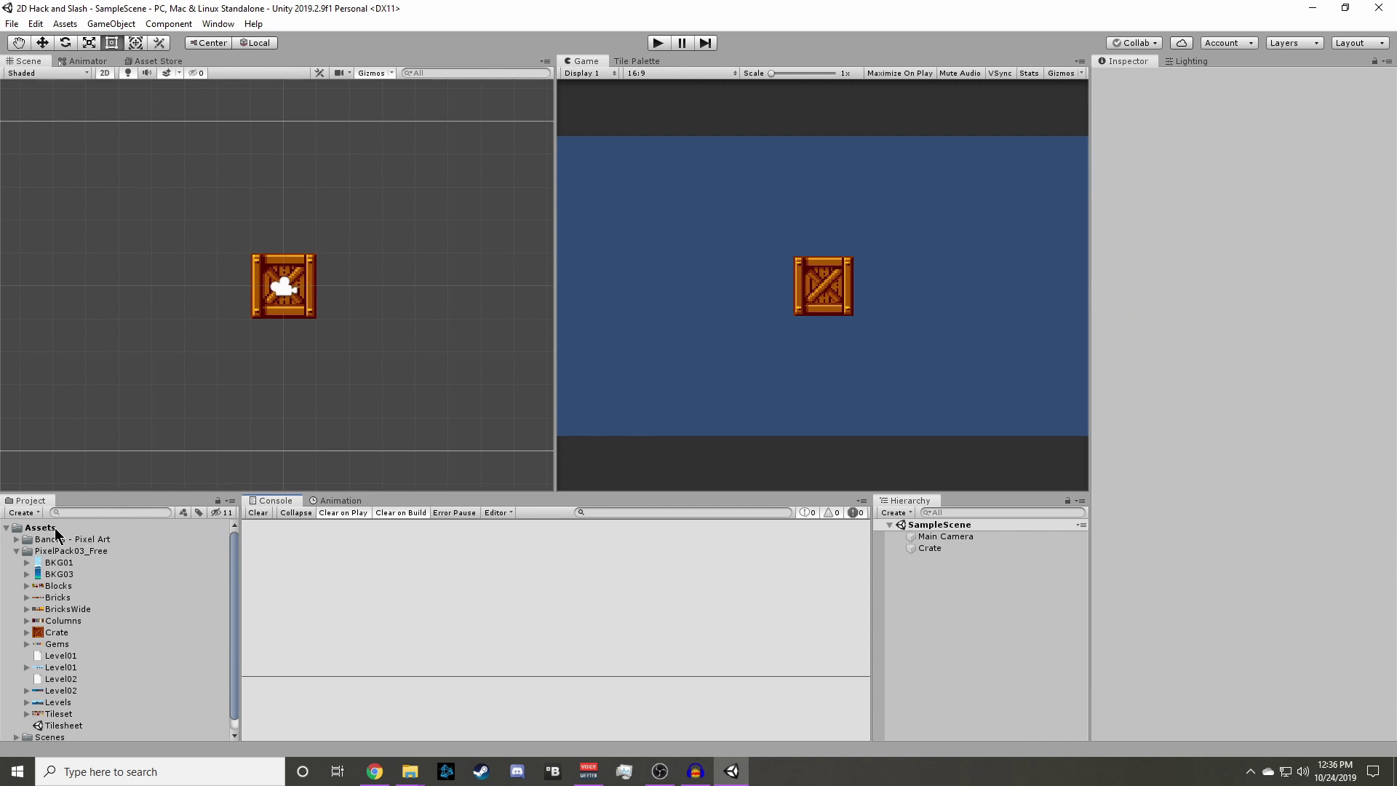
Create a new folder named Prefabs under Assets.
right_click(53, 528)
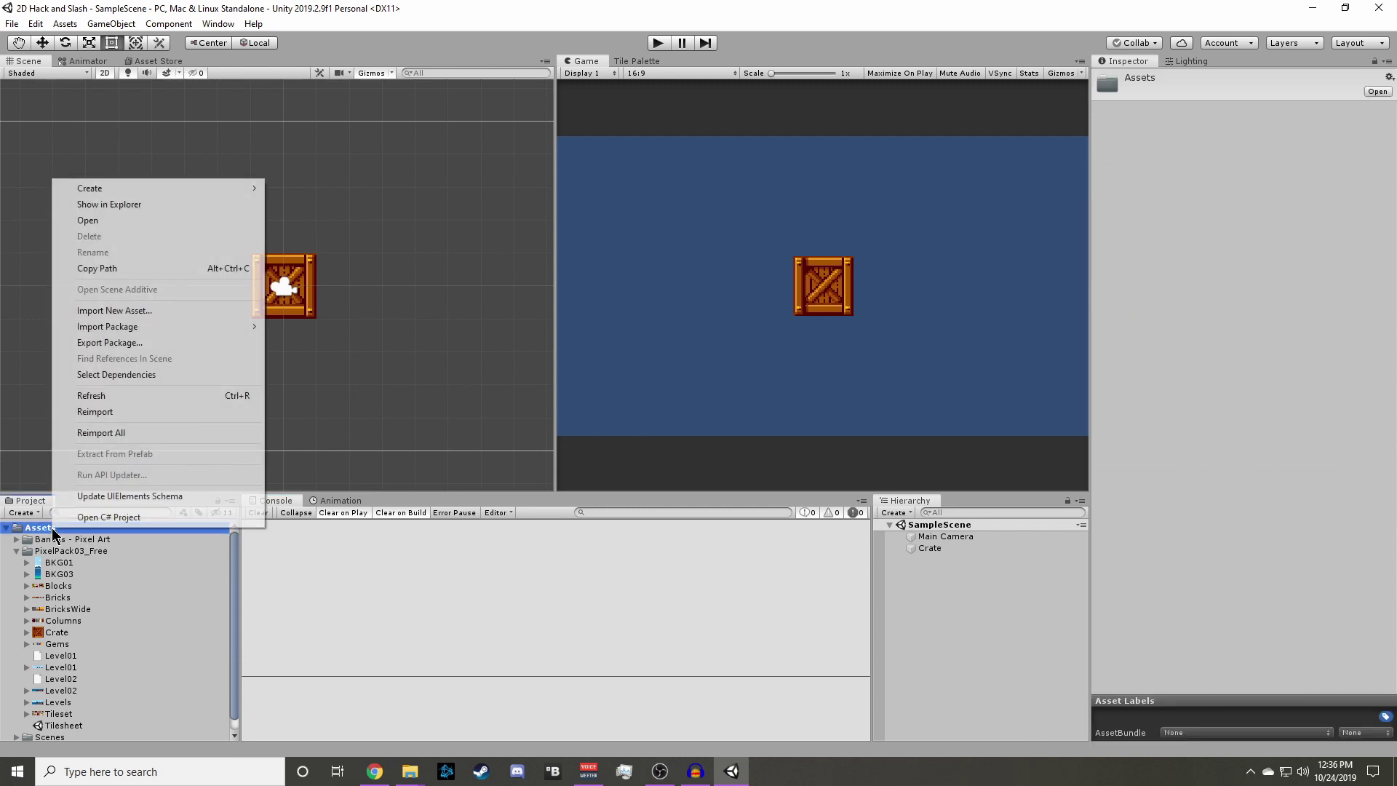
mouse_move(110, 189)
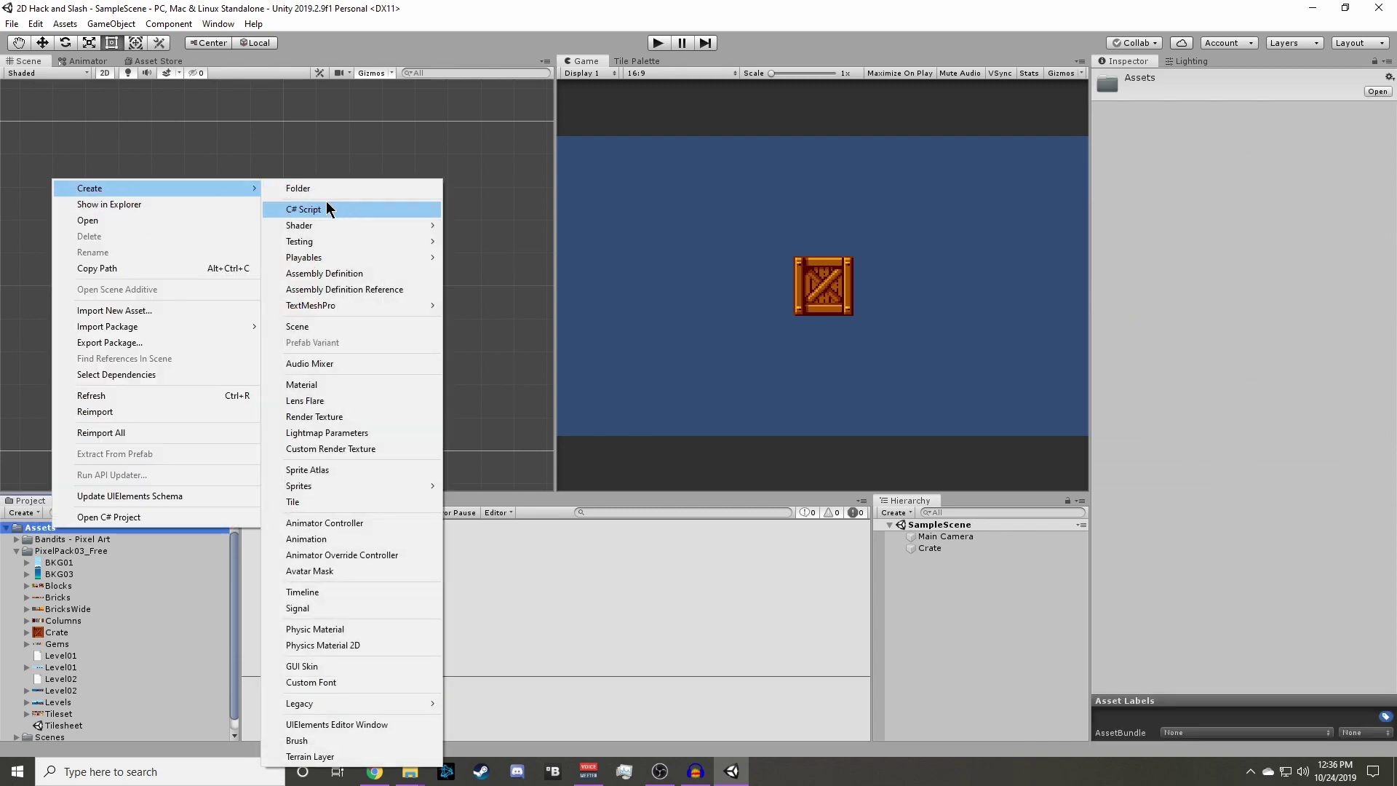
left_click(302, 187)
type("Prefabs")
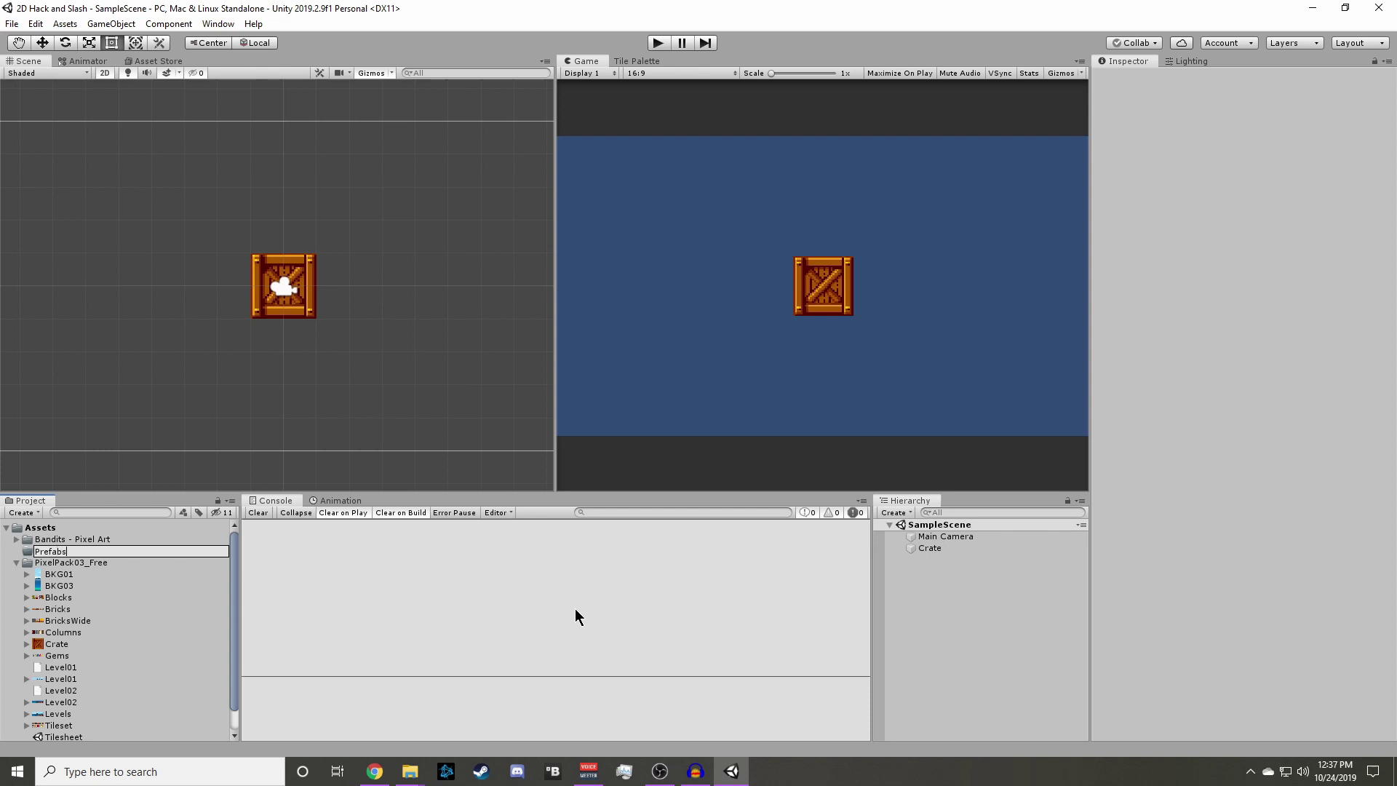
key("Return")
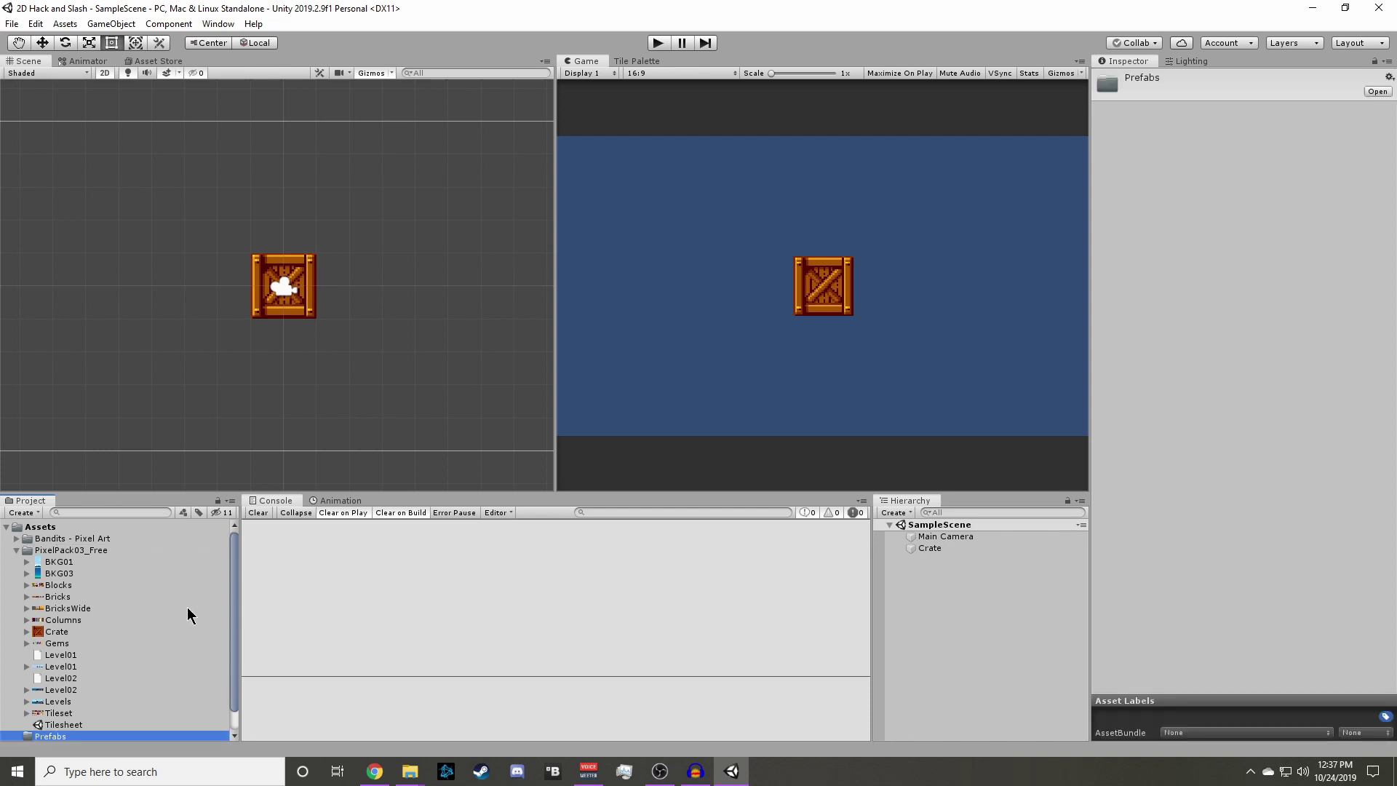
Save the scene's Crate as a prefab in Prefabs, open it, then return to the scene.
scroll(189, 613, "down", 1)
left_click(932, 548)
left_click_drag(936, 551, 60, 718)
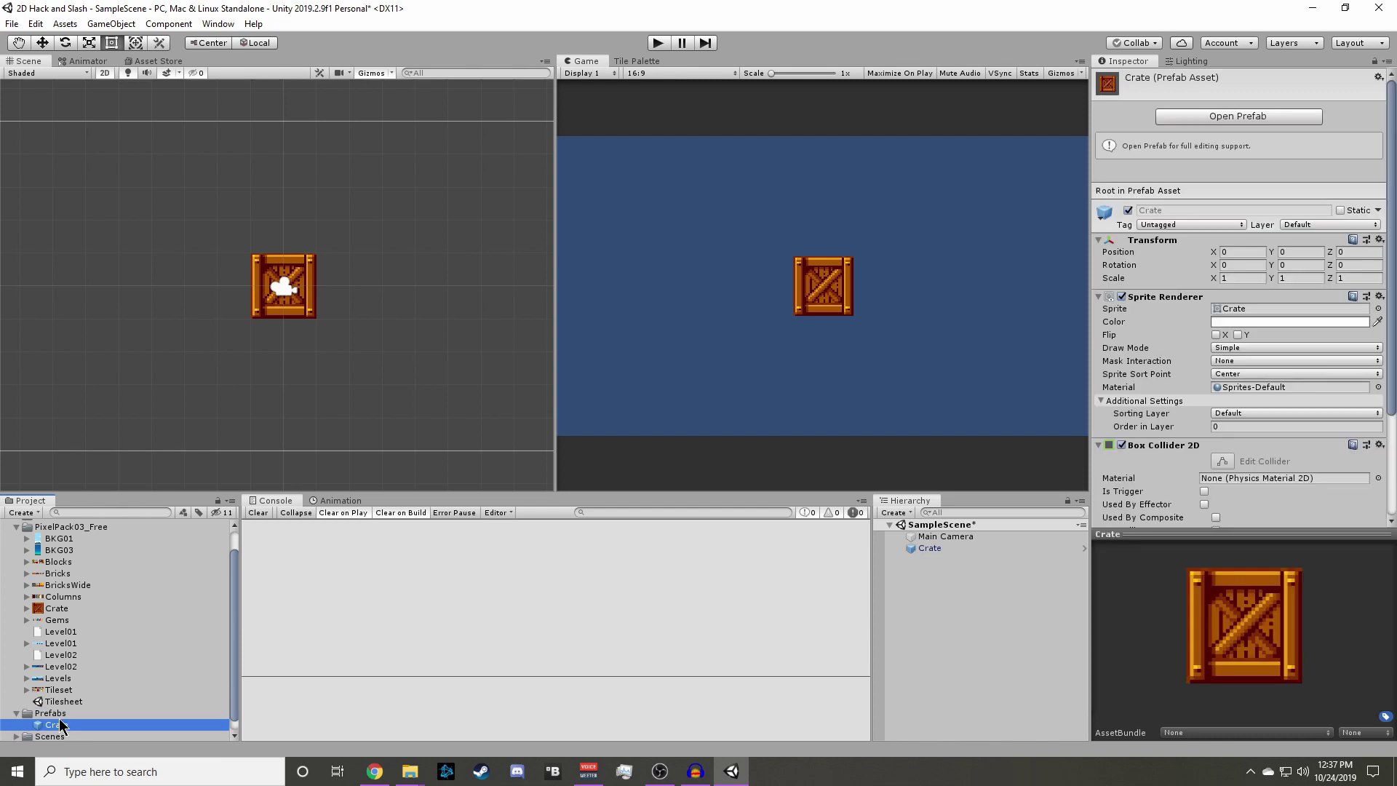
left_click(1275, 118)
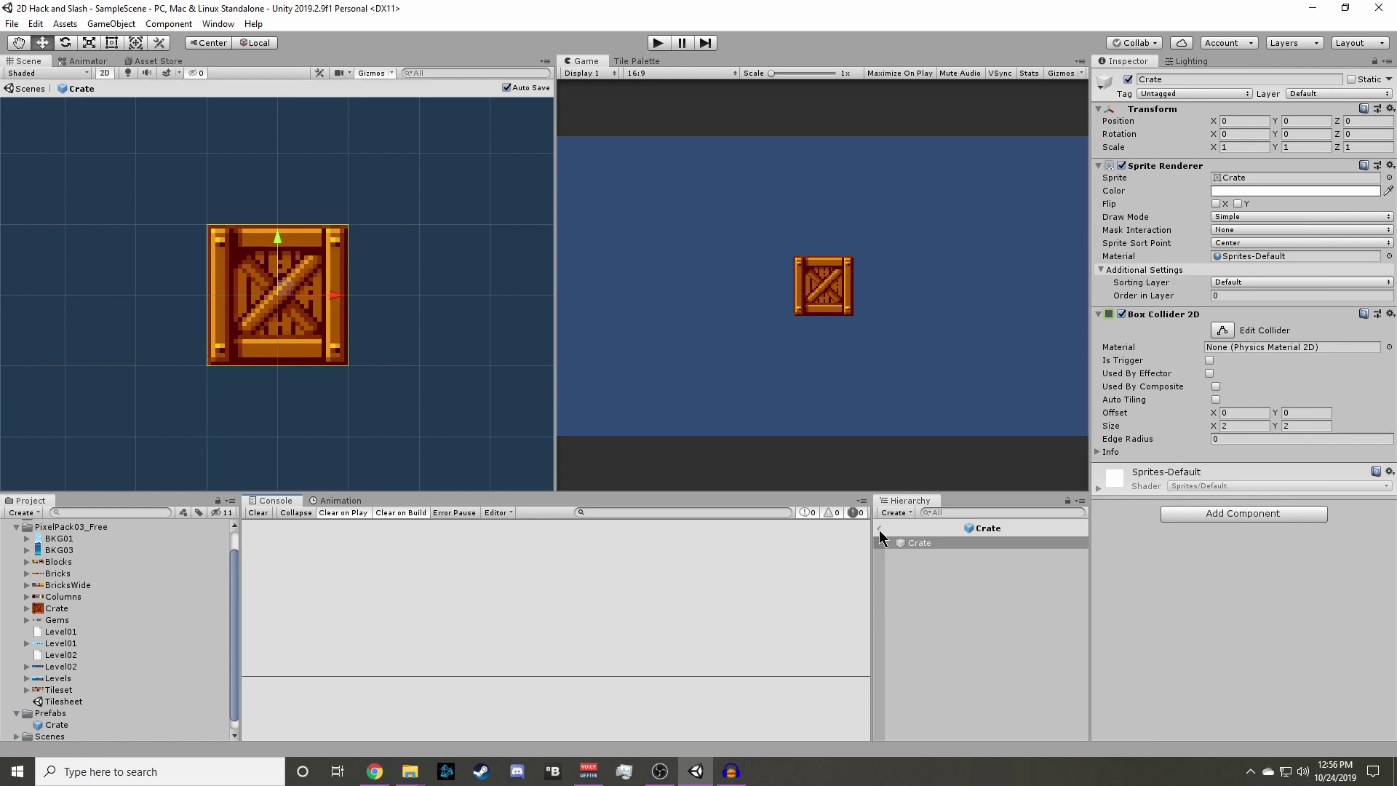
left_click(879, 529)
left_click(945, 551)
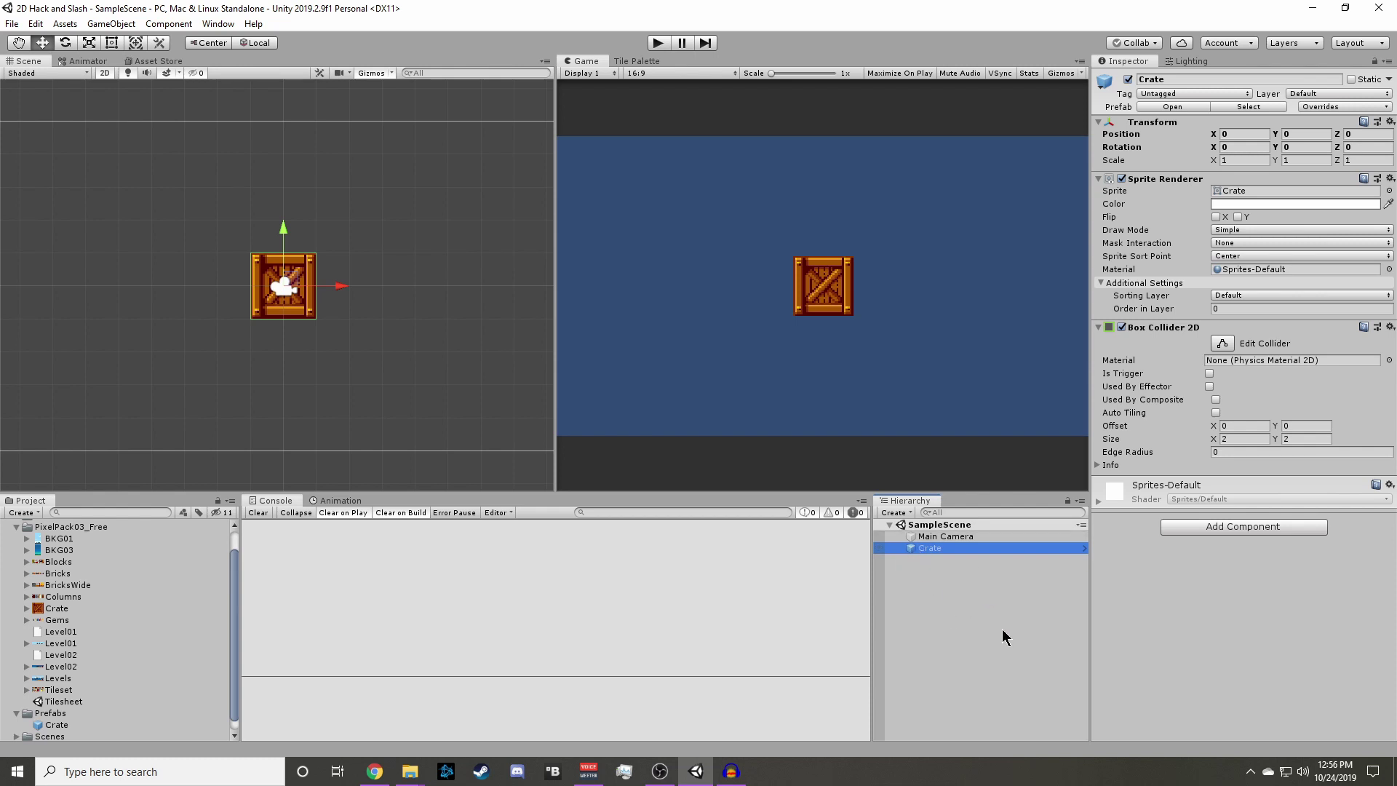
Duplicate the Crate into six copies and create an empty object named Terrain.
key("ctrl+d")
key("ctrl+d")
key("ctrl+d")
key("ctrl+d")
key("ctrl+d")
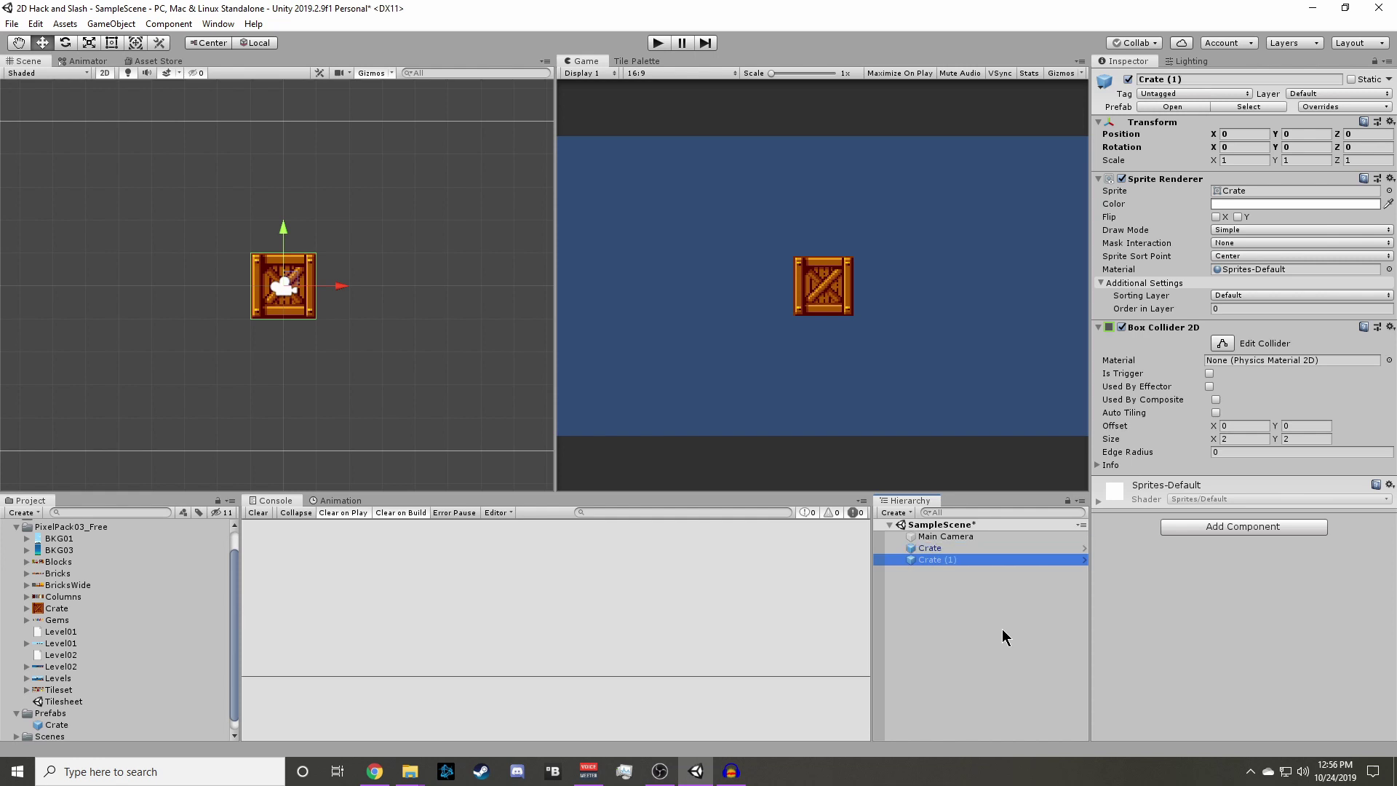
right_click(988, 667)
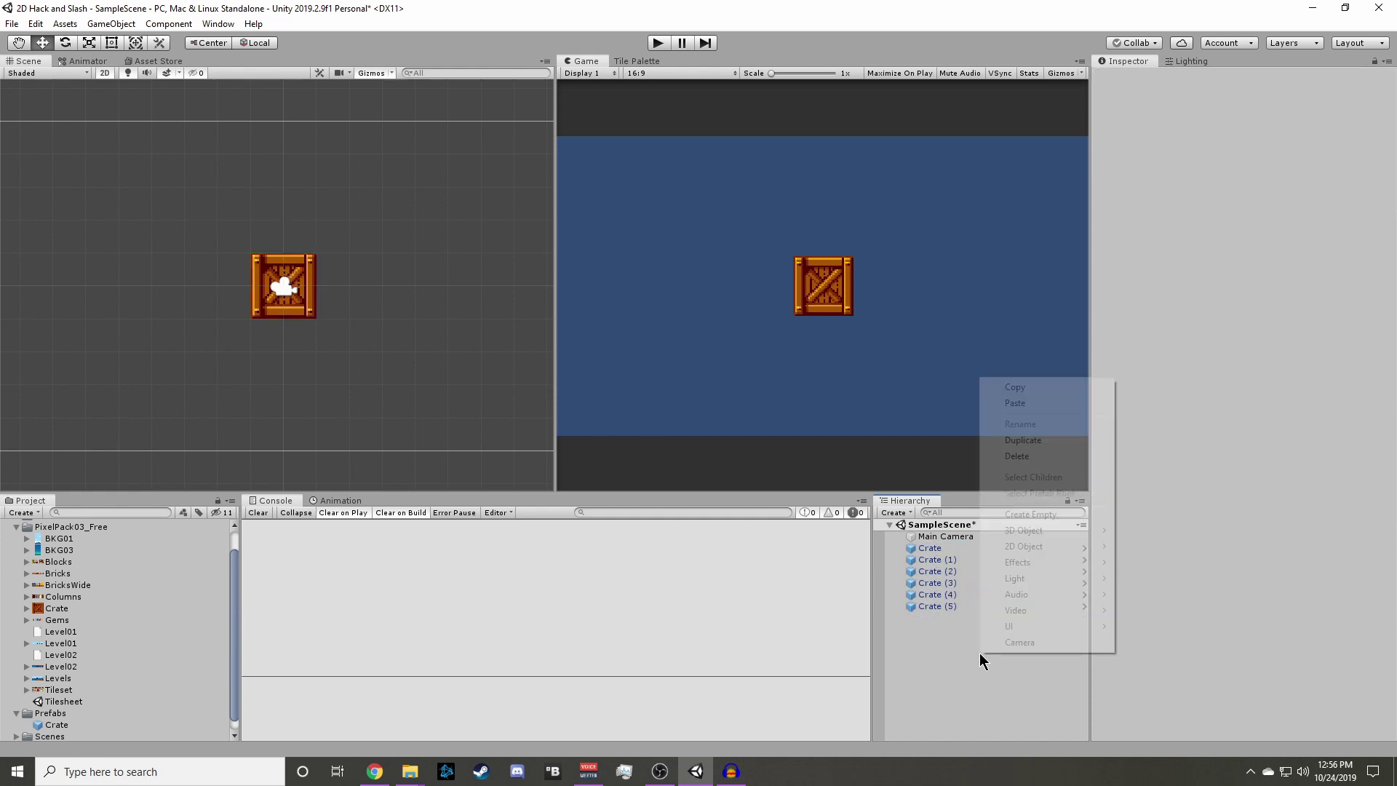
left_click(1059, 512)
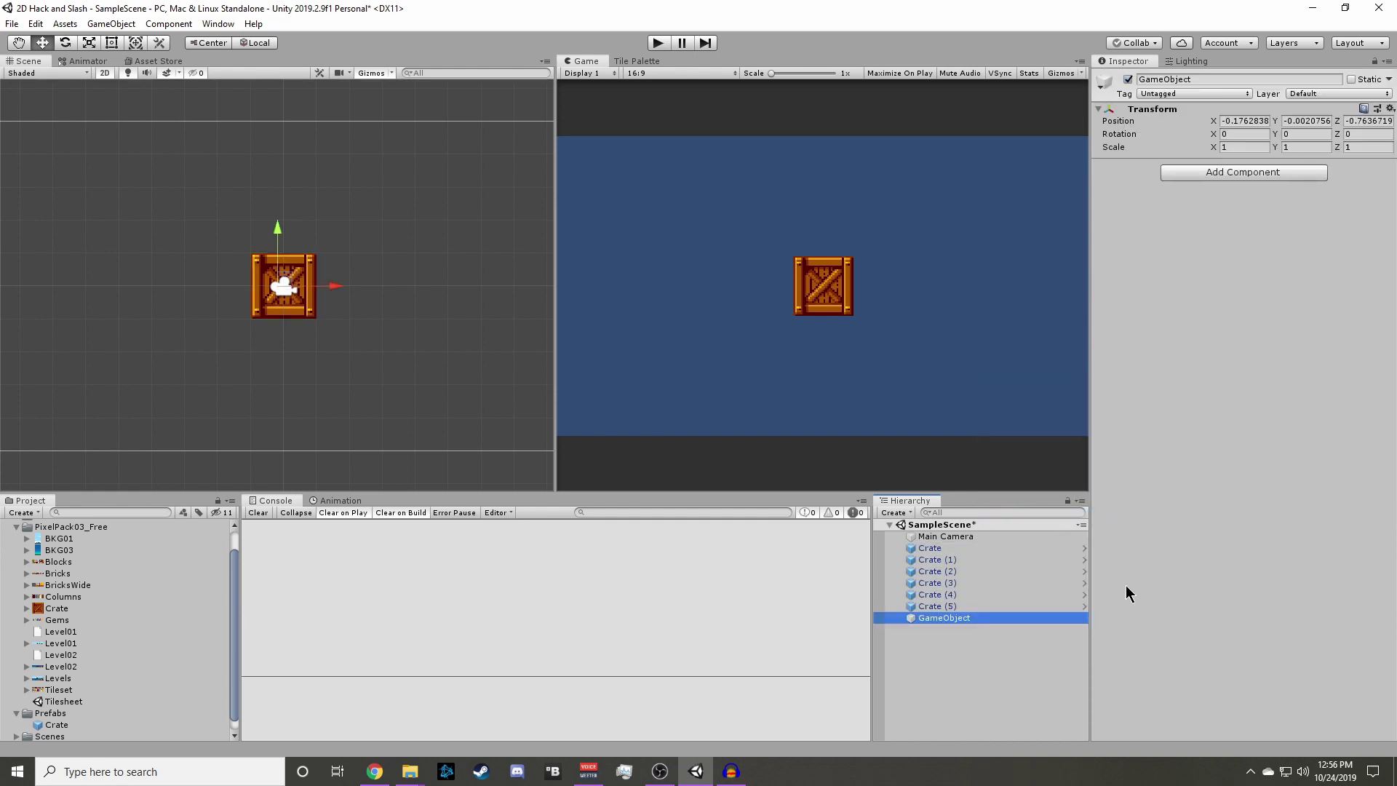
type("Terrain")
key("Return")
Set Terrain's position to 0, 0, 0.
left_click(1243, 120)
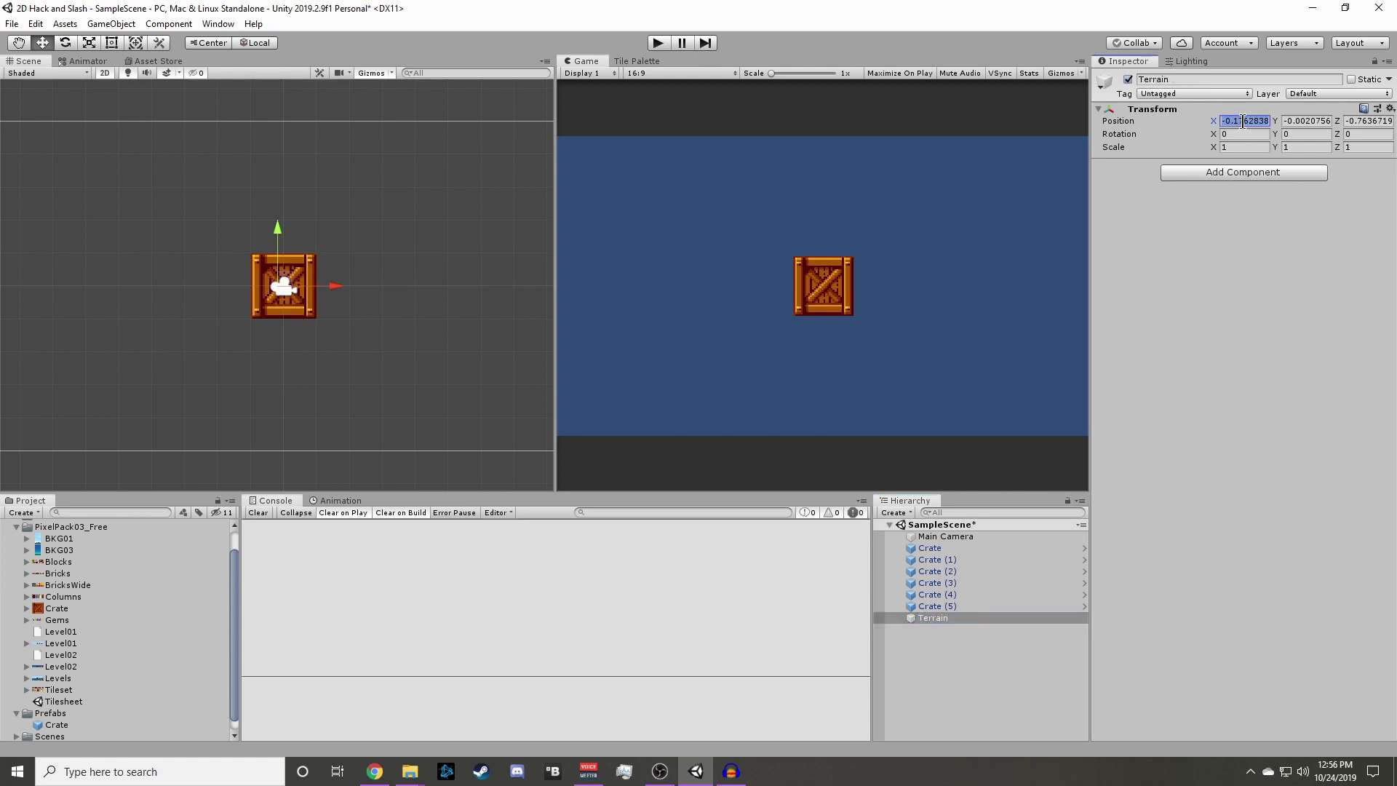
type("0")
key("Tab")
type("0")
key("Tab")
type("0")
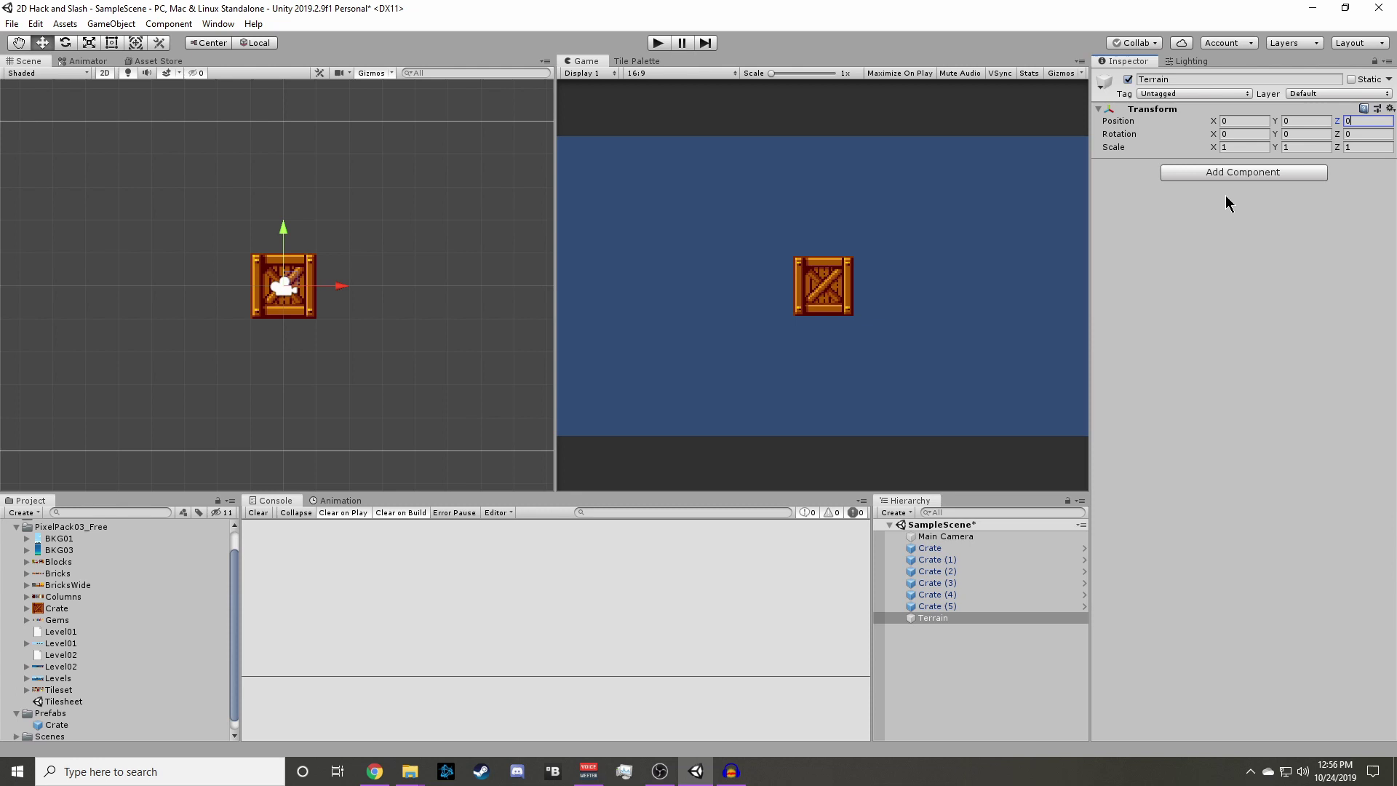
Make Crate through Crate (5) children of Terrain.
left_click(953, 548)
left_click(938, 606, "shift")
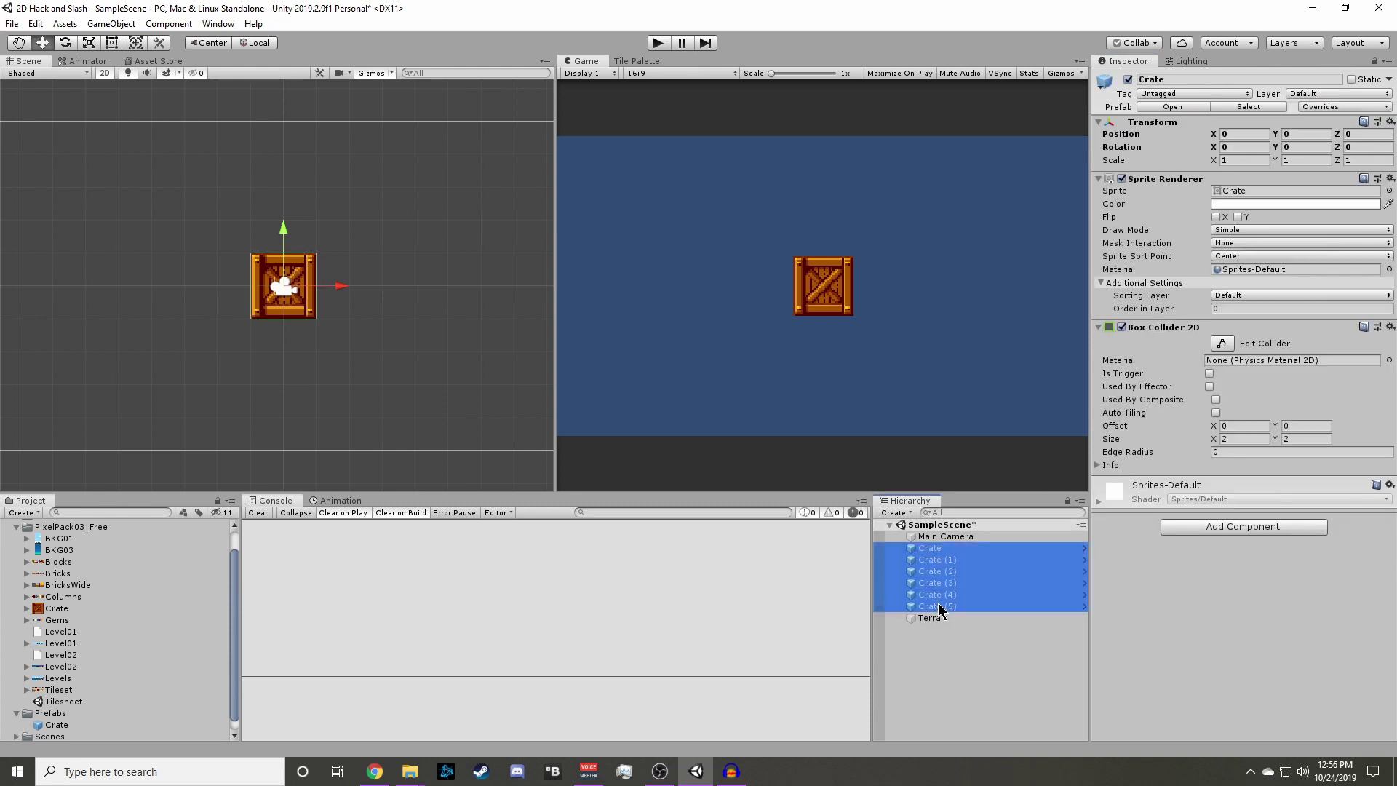
left_click_drag(945, 574, 947, 622)
left_click(975, 665)
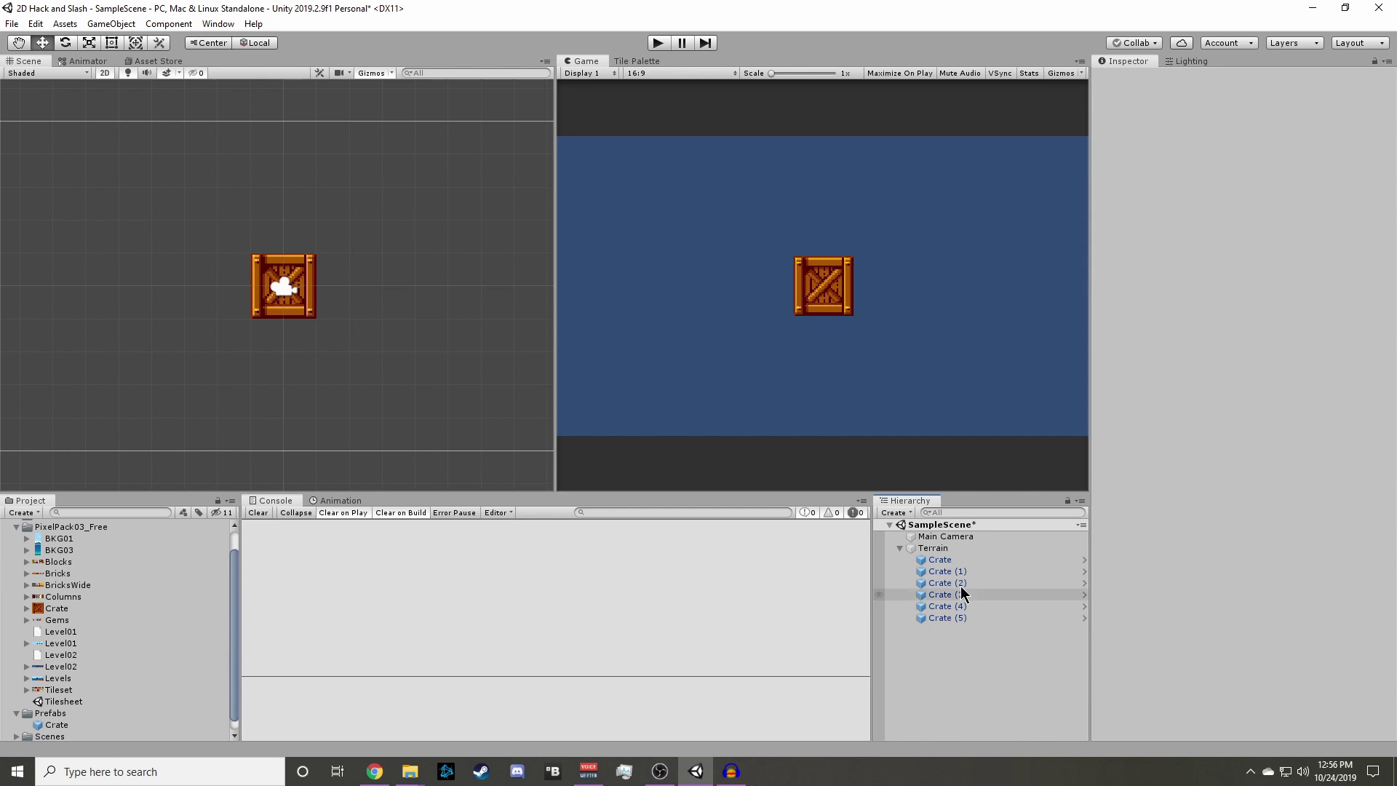
left_click(950, 550)
left_click(1304, 121)
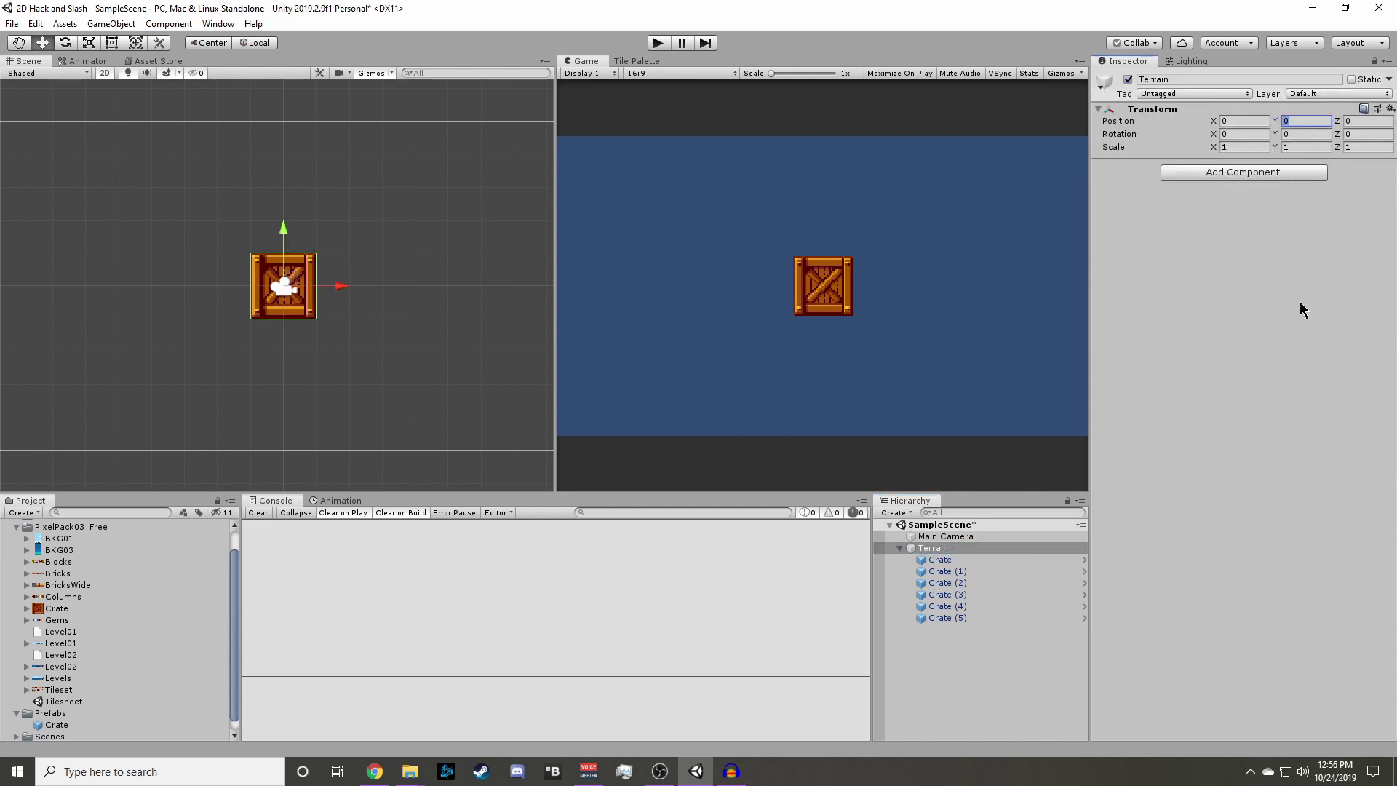
Lower the Terrain group to Position Y -3.
type("-1")
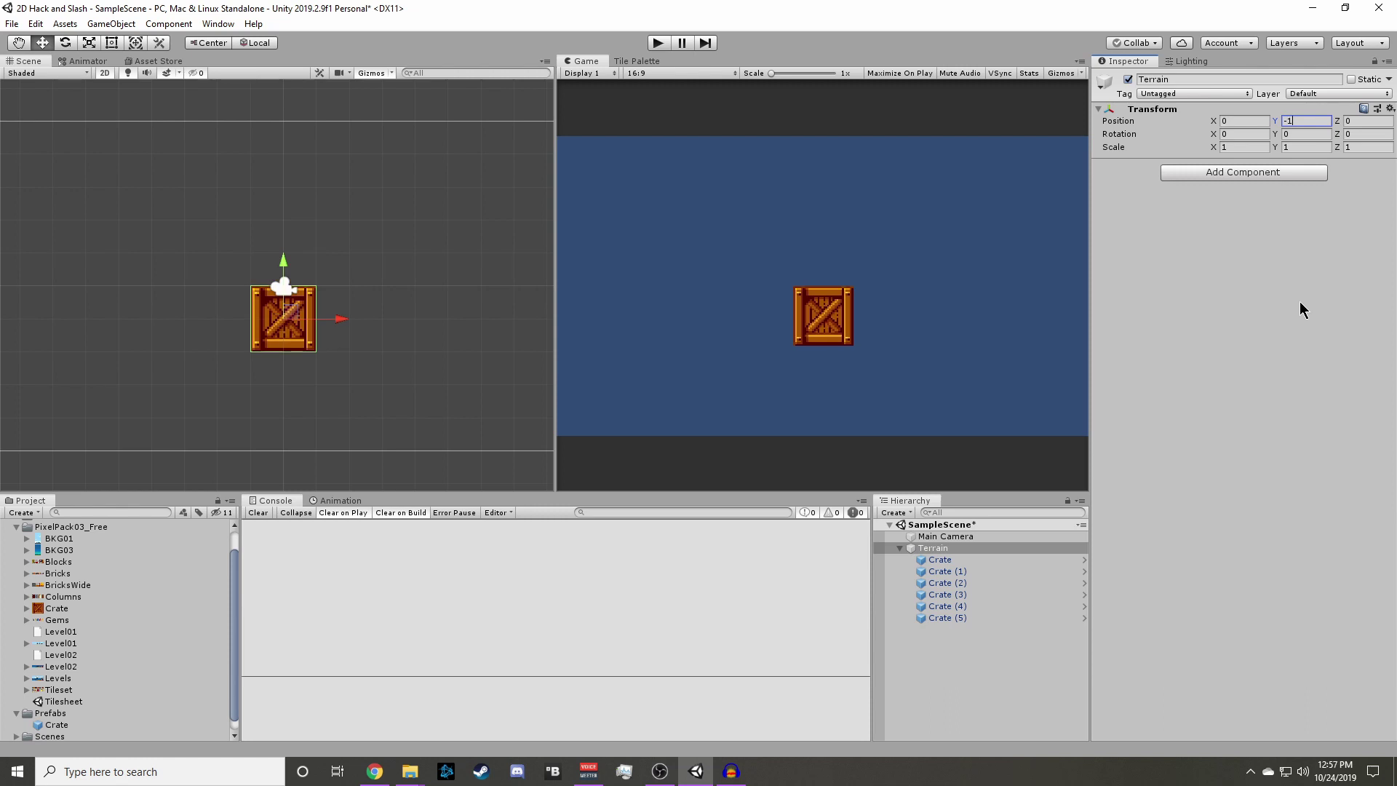
key("BackSpace")
type("3")
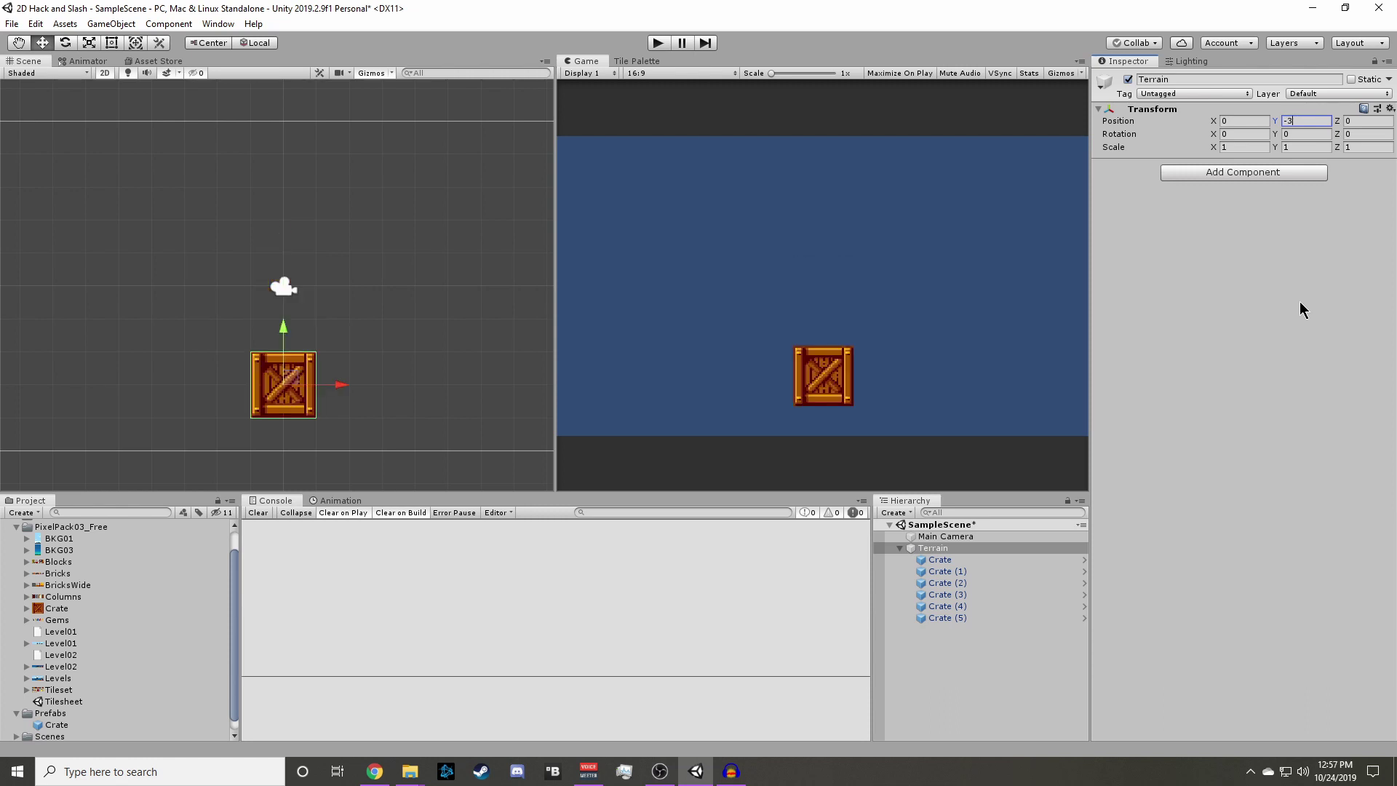
Line the six crates up in one row by moving Crate (1), Crate (4) and Crate (5) along X.
left_click(953, 560)
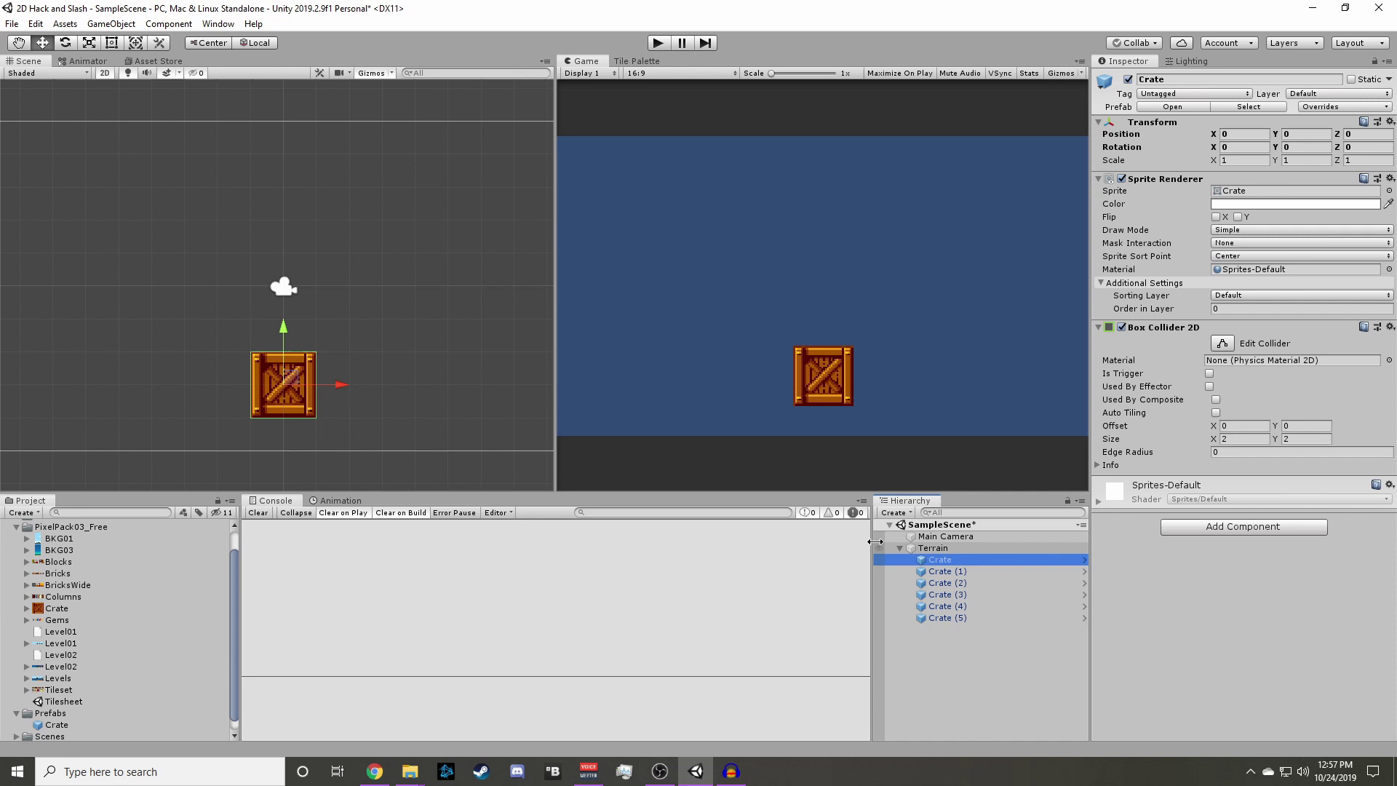
left_click(945, 571)
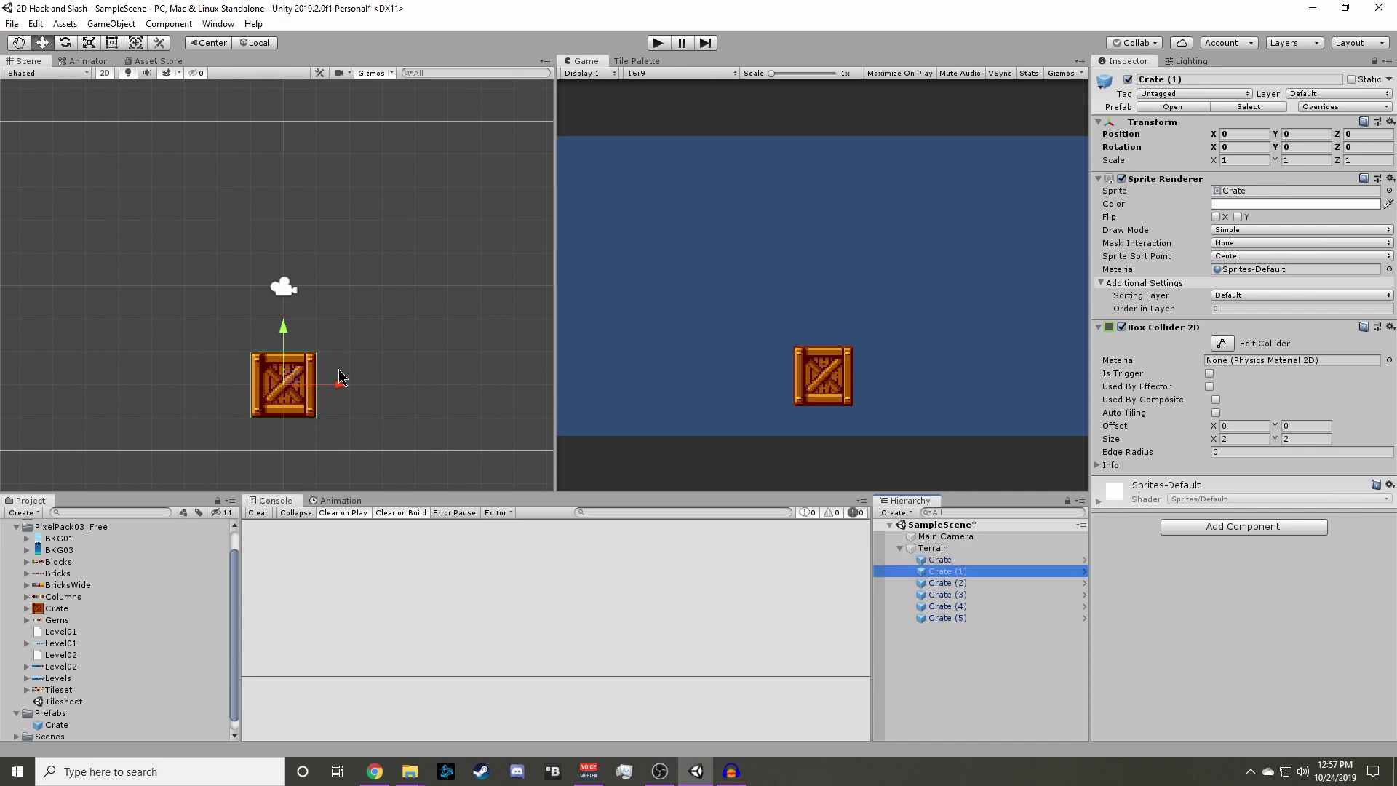
left_click_drag(337, 383, 211, 391)
left_click(946, 583)
left_click(960, 595)
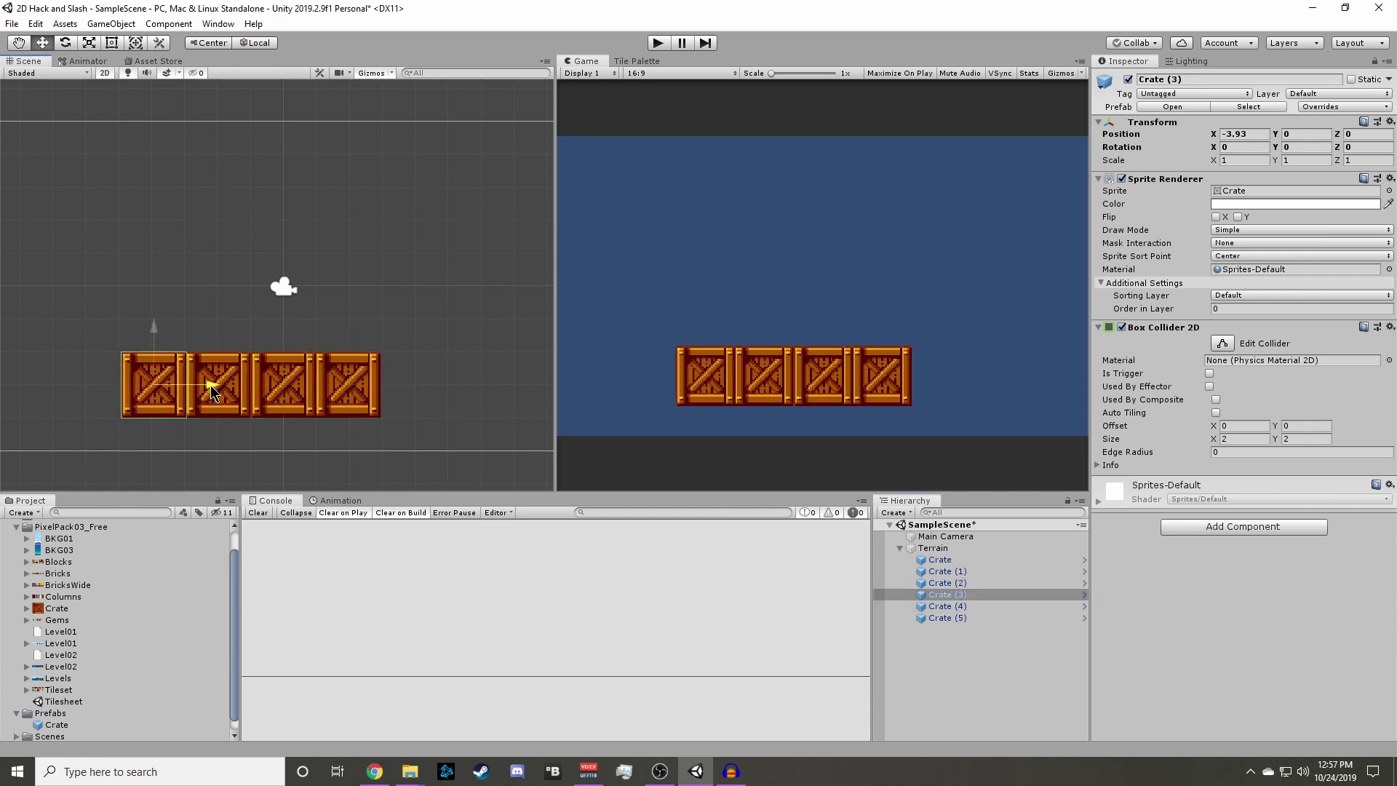
left_click(953, 605)
left_click_drag(352, 392, 481, 400)
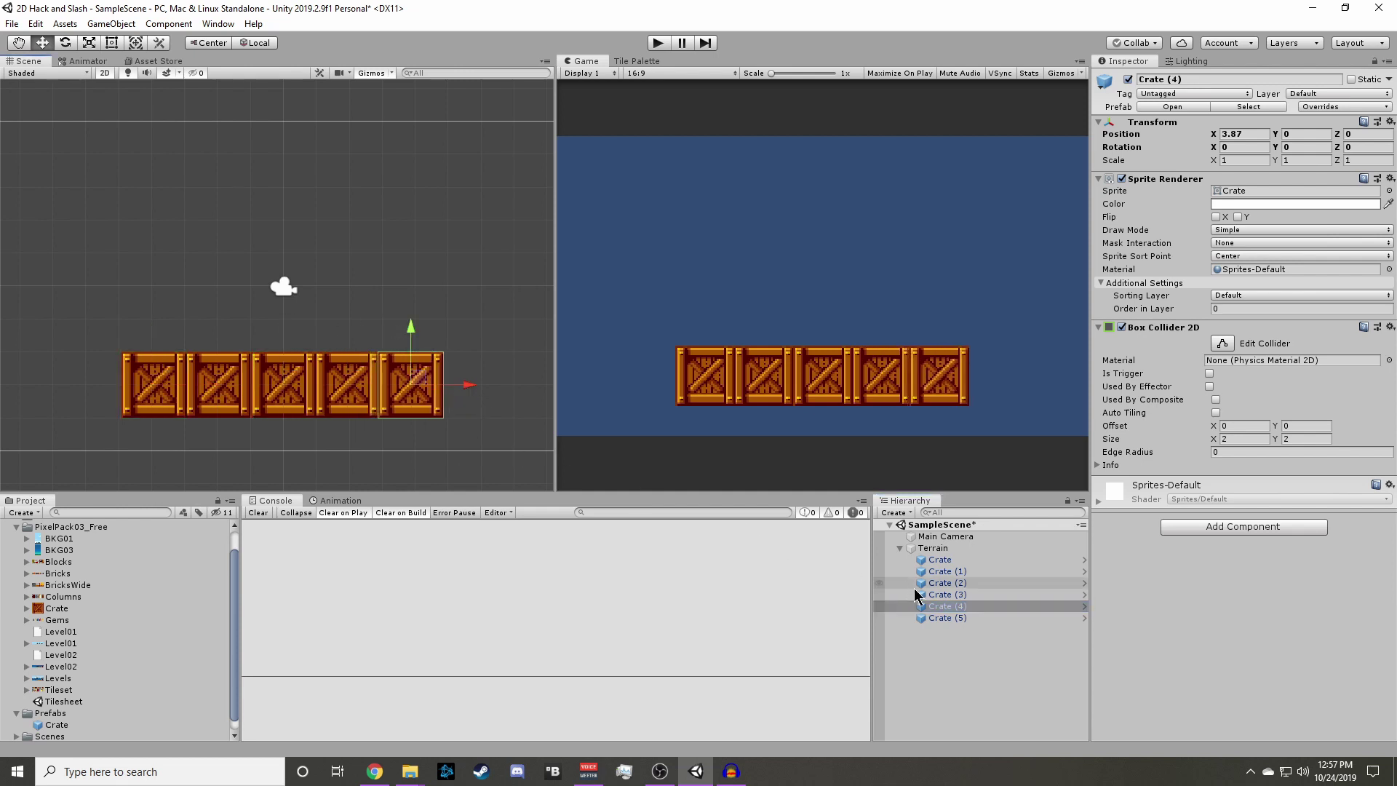
left_click(942, 617)
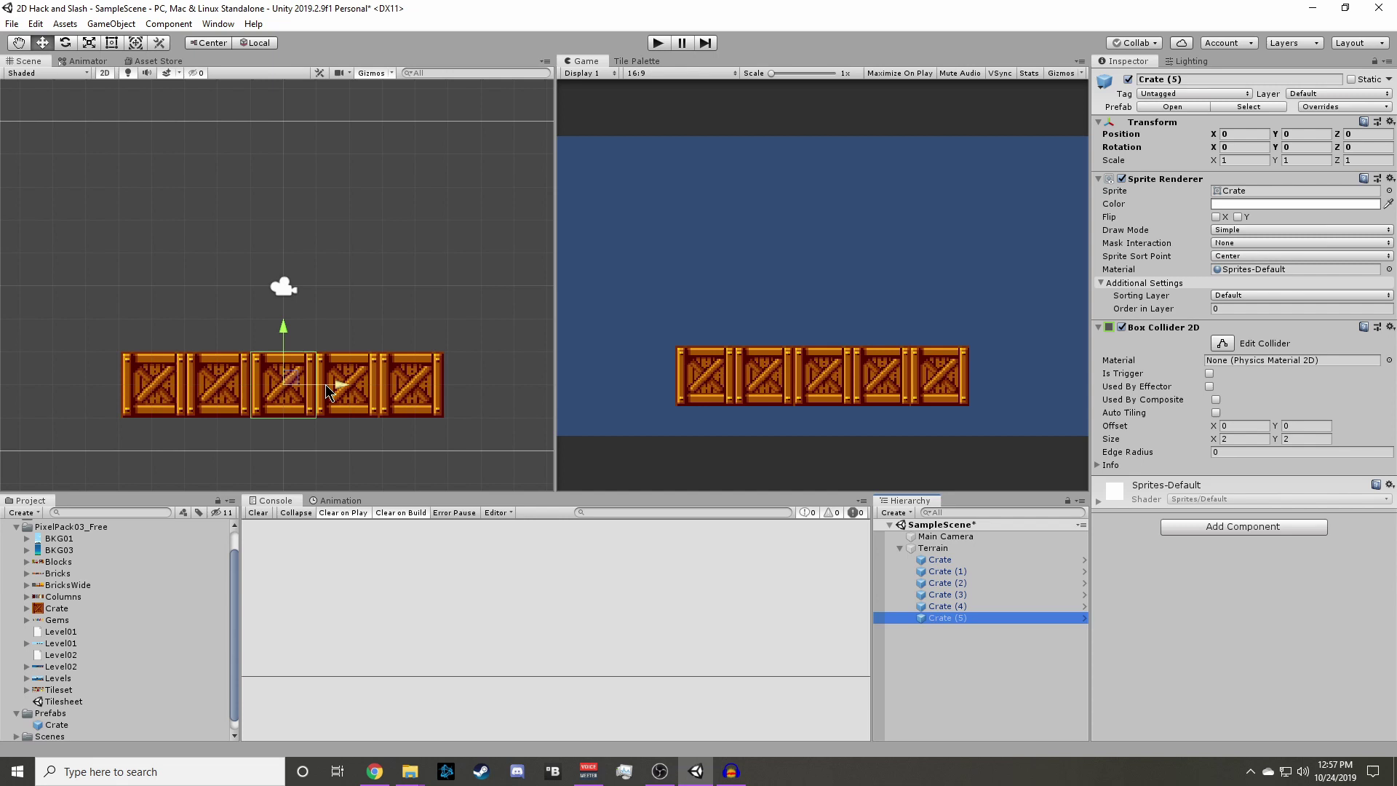
left_click_drag(325, 384, 133, 386)
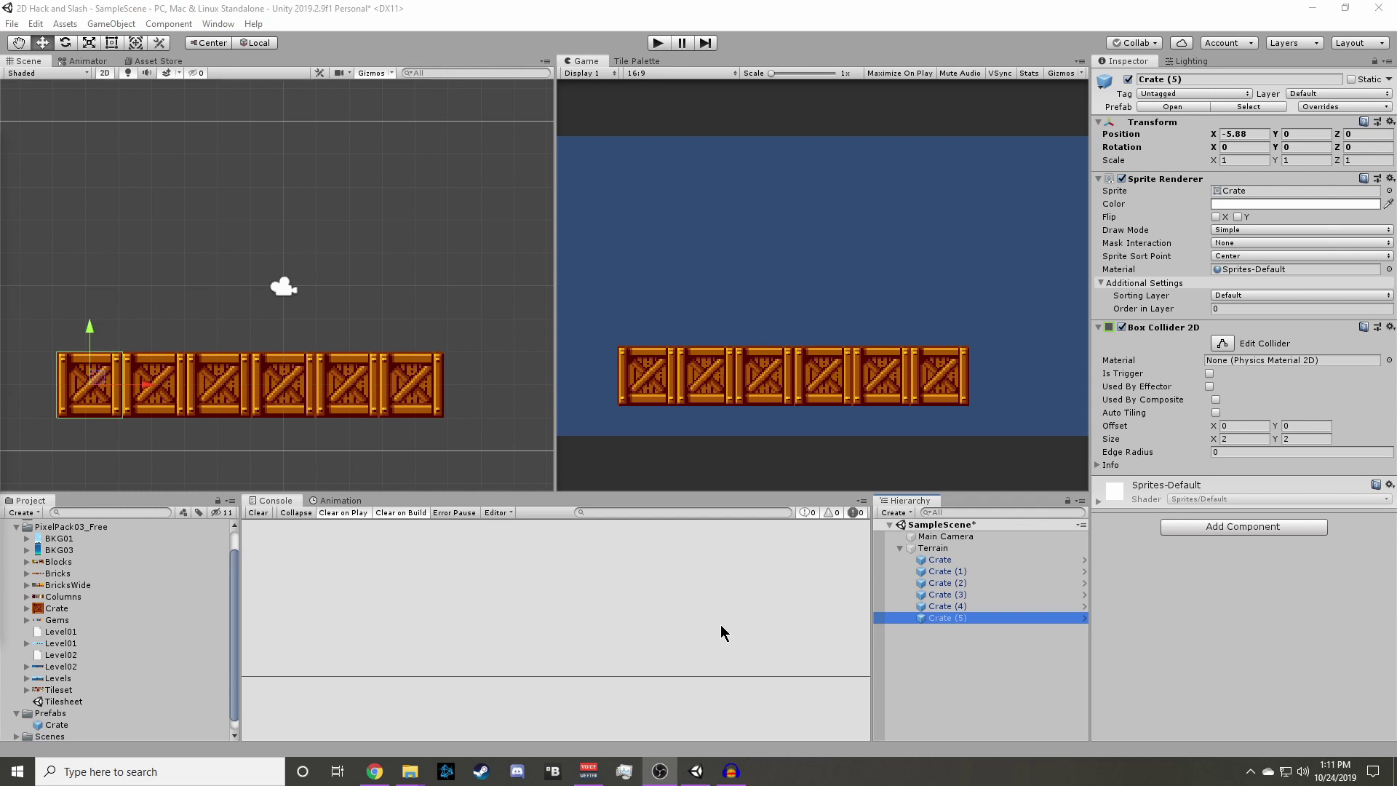
Create a new 2D Sprite object with its position zeroed.
left_click(937, 666)
right_click(950, 667)
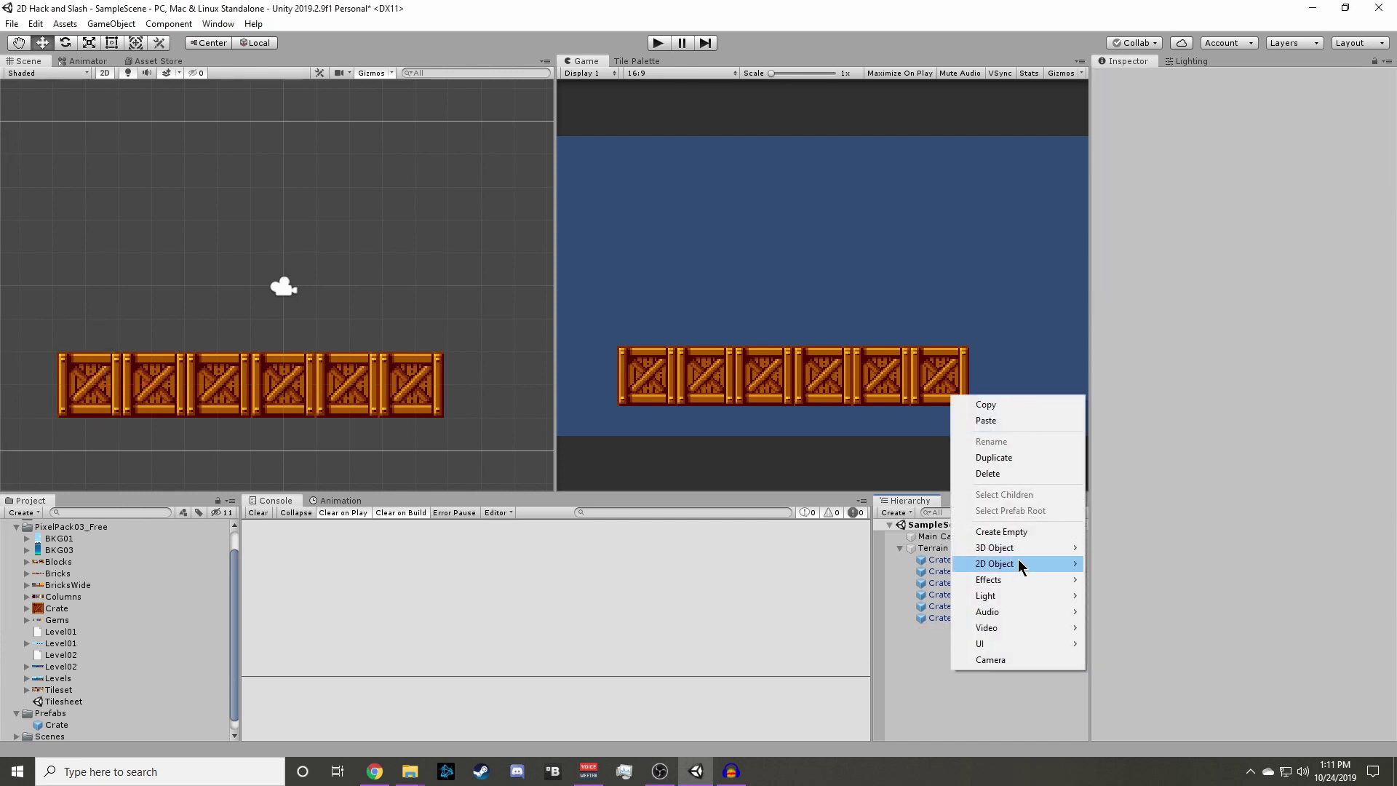
mouse_move(1018, 561)
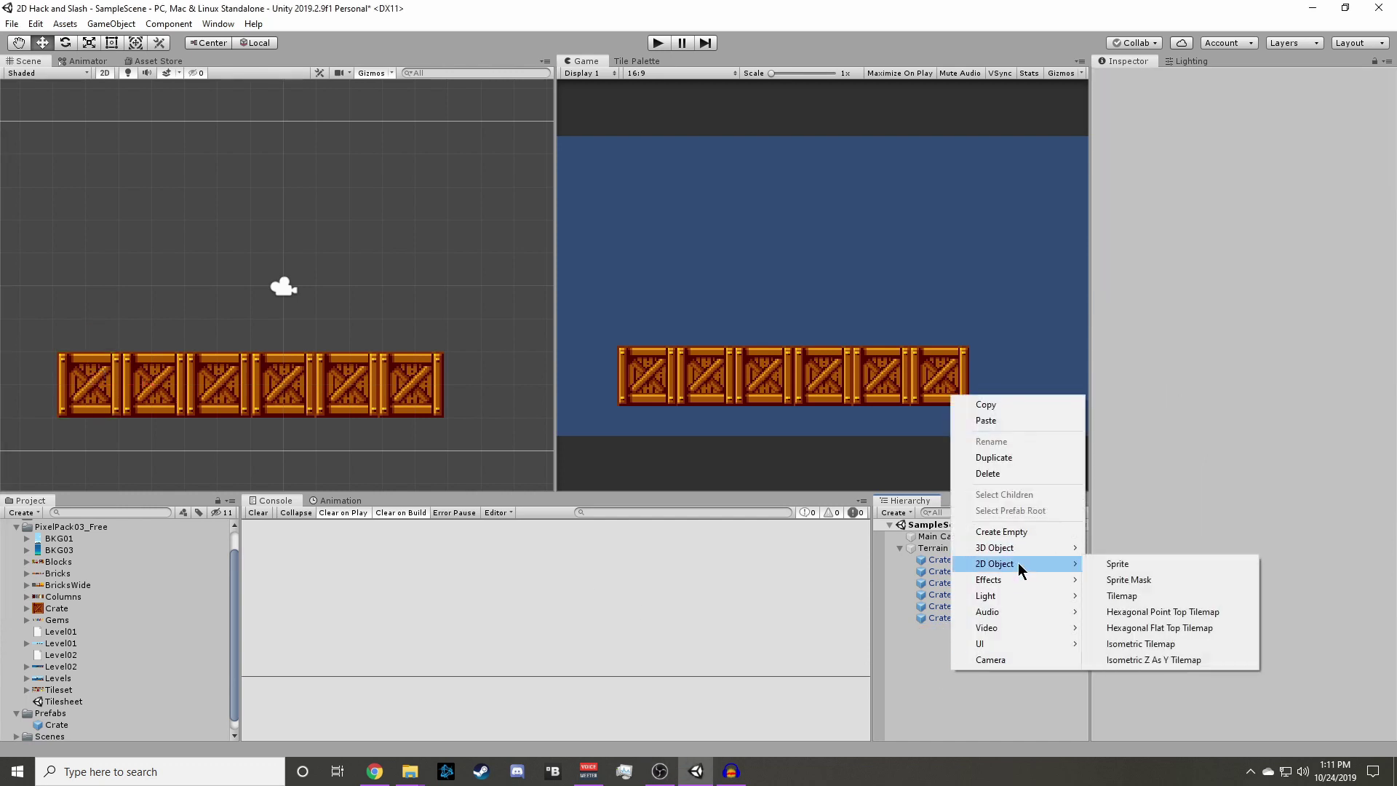
left_click(1117, 563)
left_click(1259, 121)
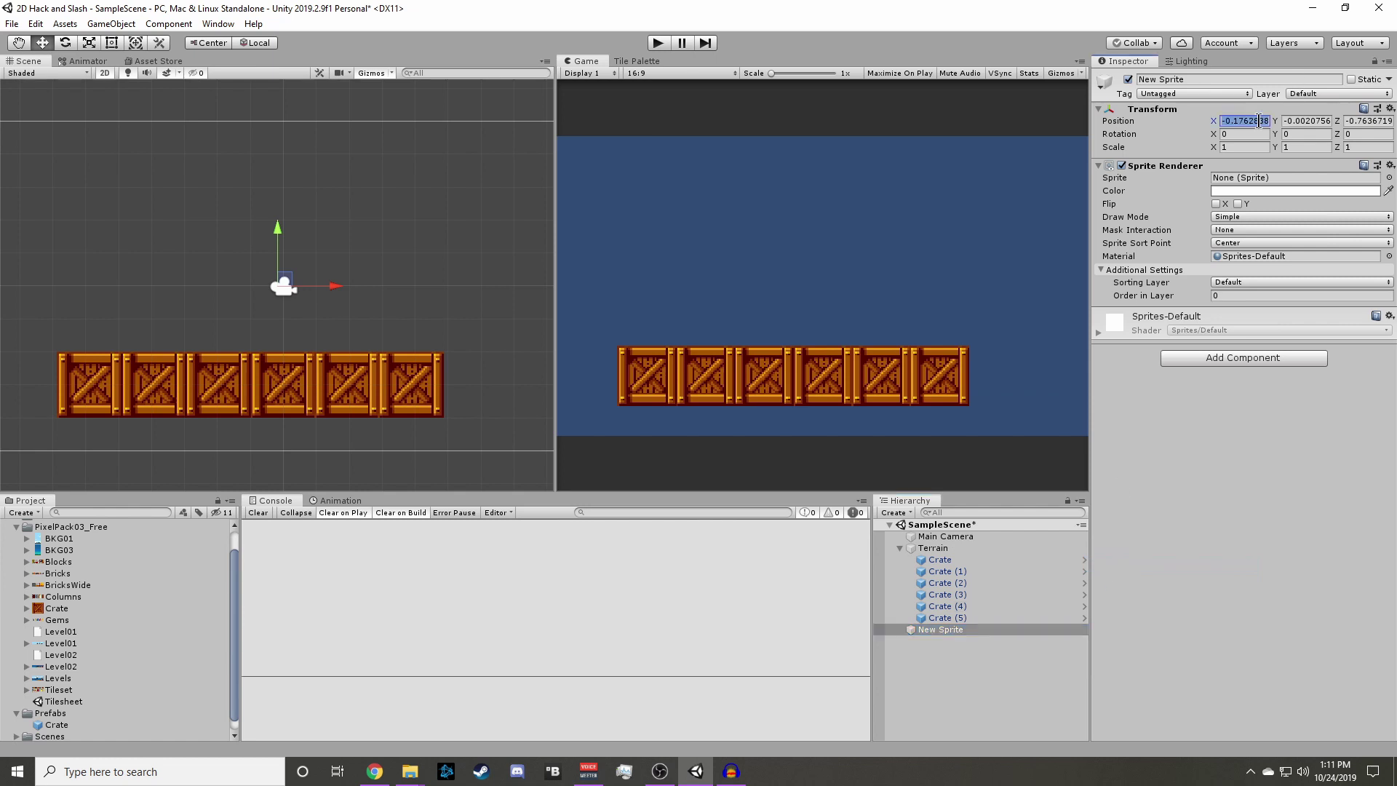
type("0")
key("Tab")
type("0")
key("Tab")
type("0")
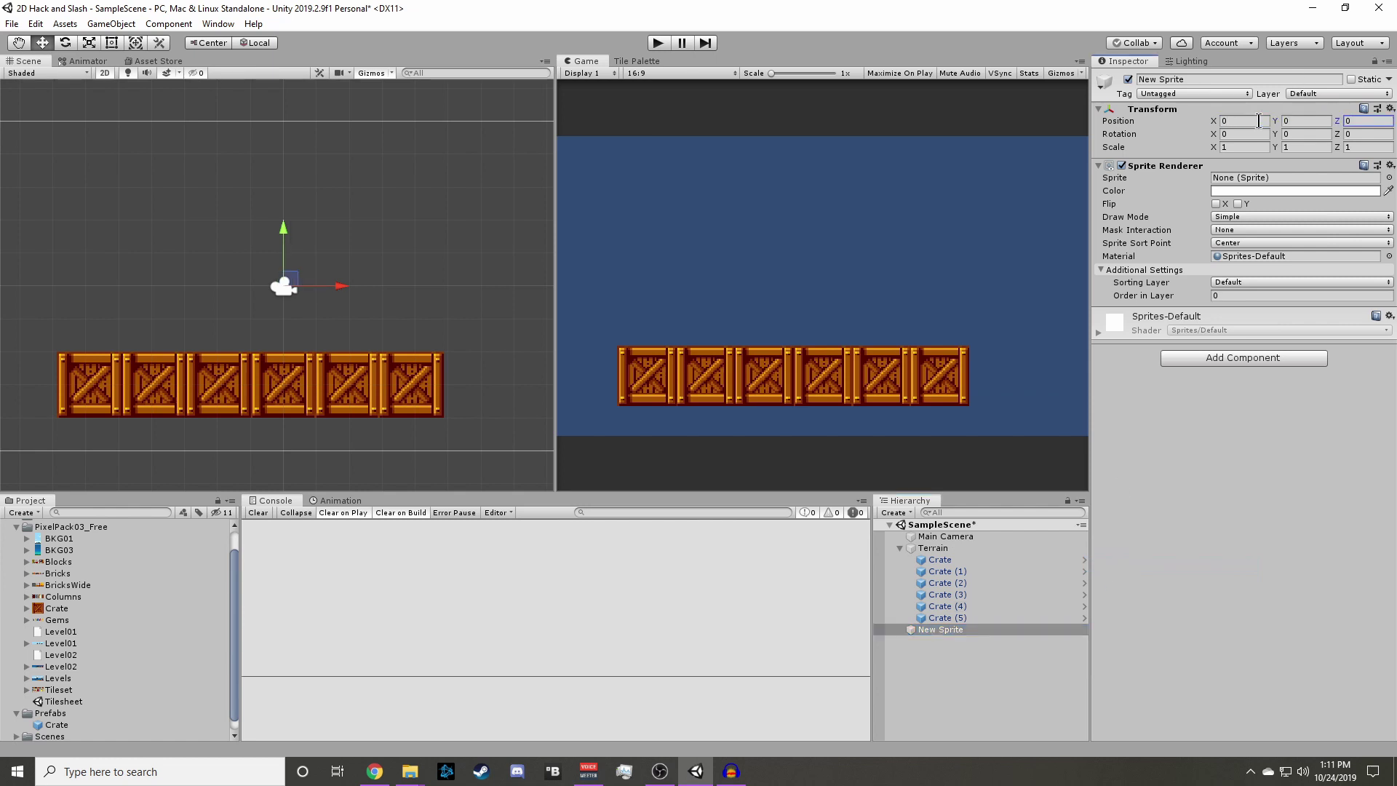
Rename the sprite Character and save it as a prefab in Prefabs.
left_click(963, 630)
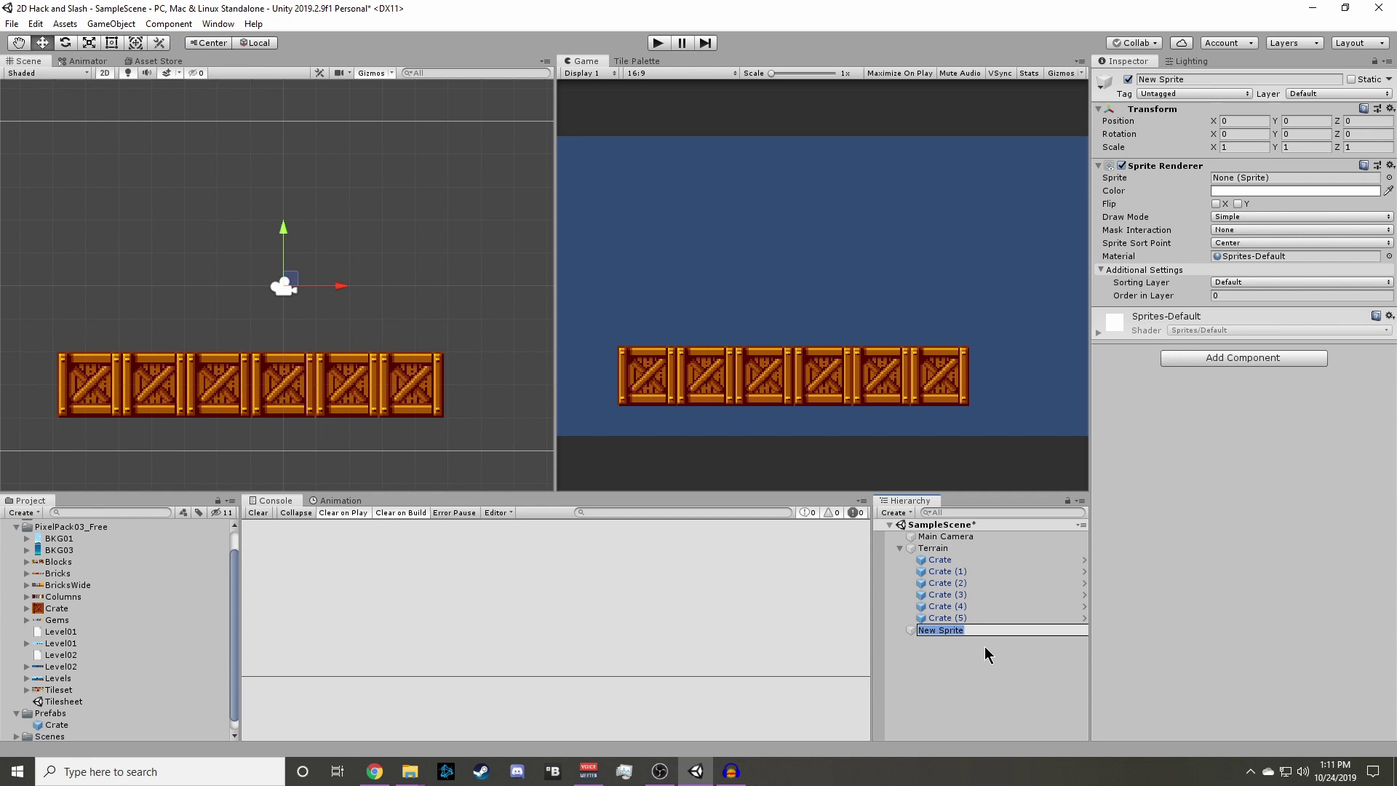
type("Character")
left_click(942, 665)
left_click(945, 631)
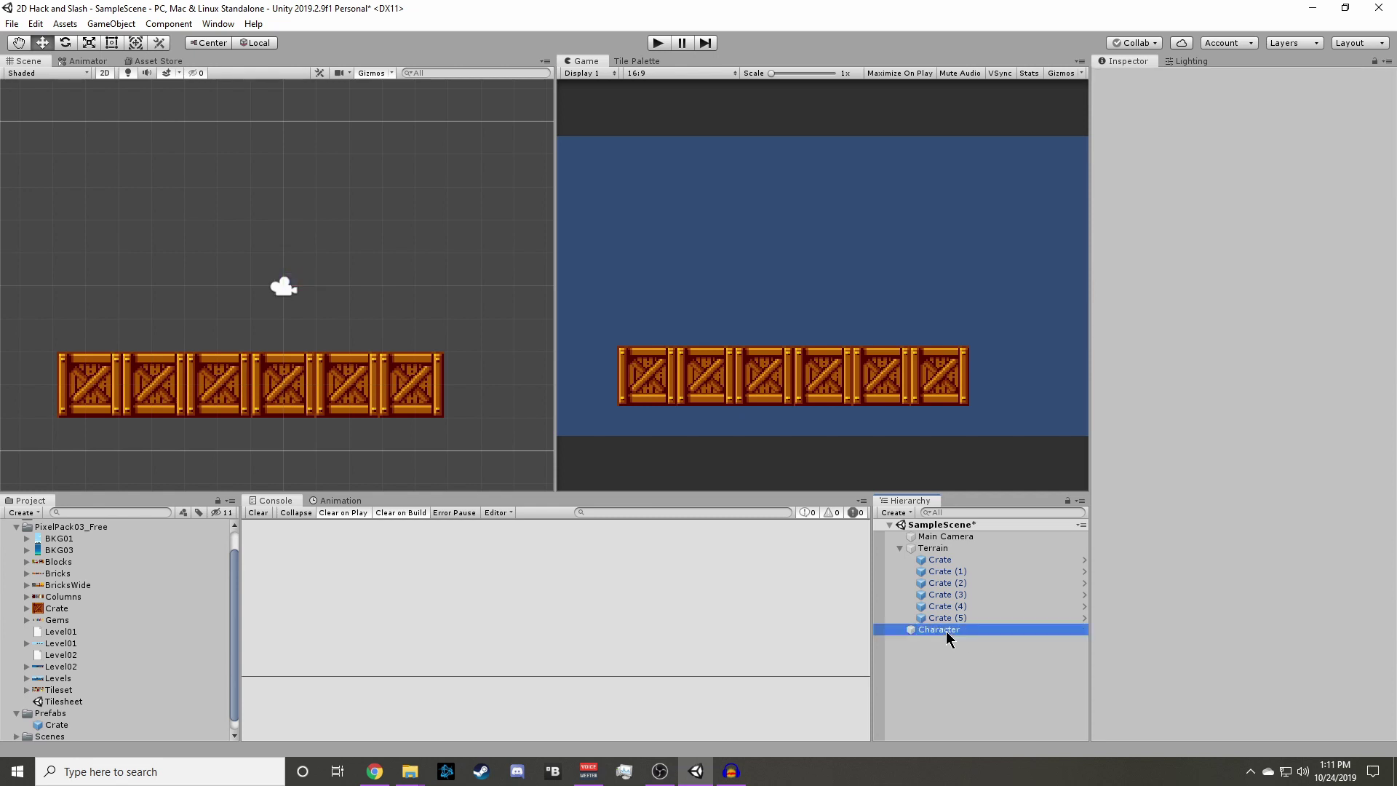
left_click_drag(948, 638, 55, 720)
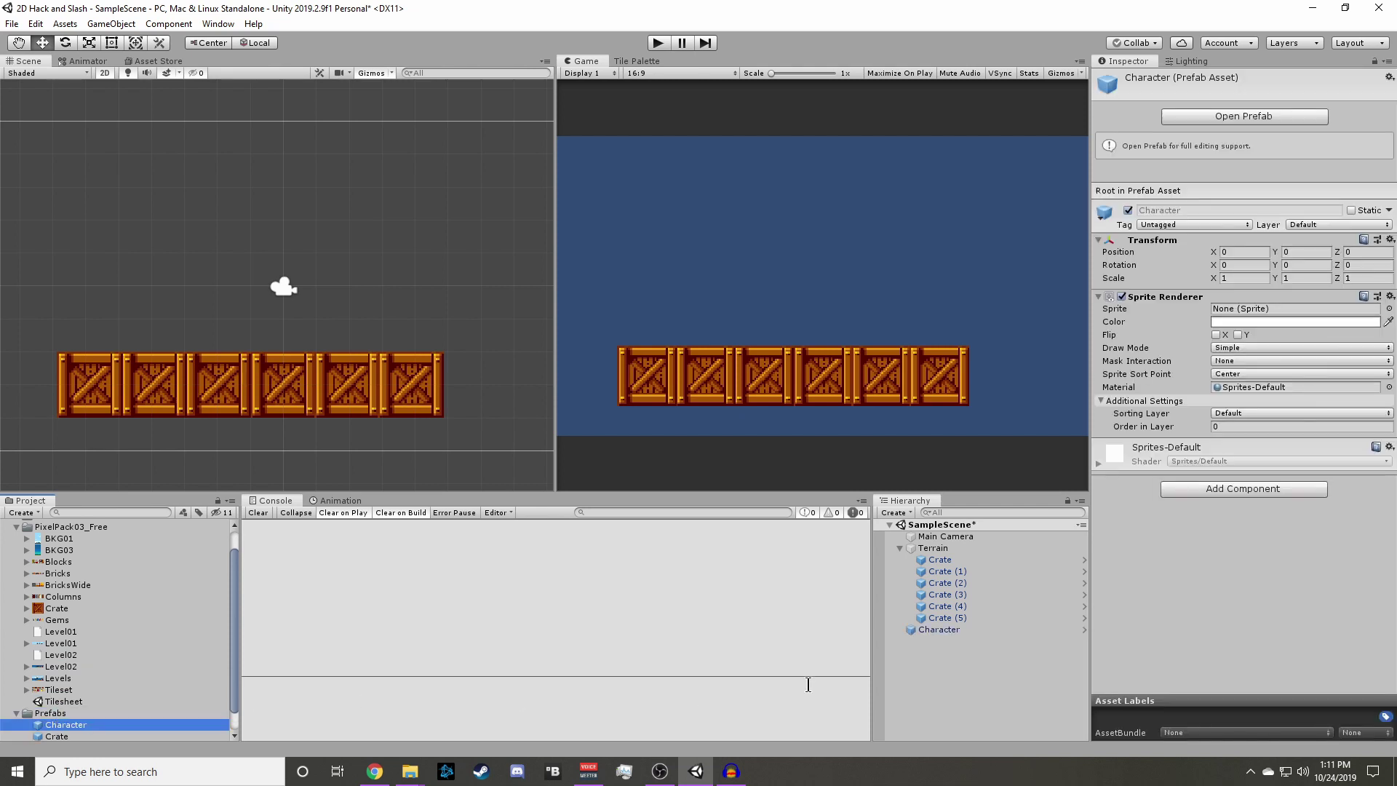
Open the Character prefab and add a Capsule Collider 2D to it.
left_click(1248, 117)
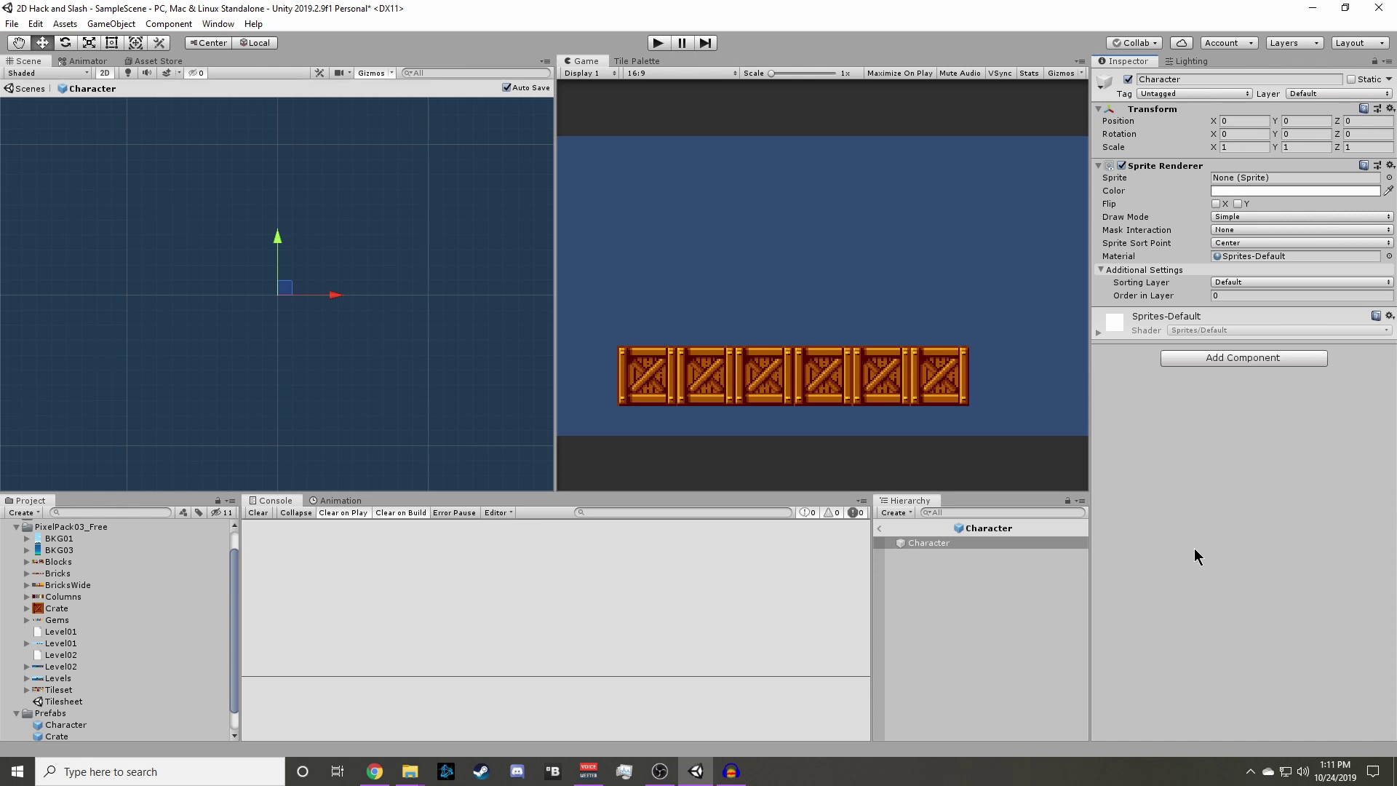
left_click(1264, 359)
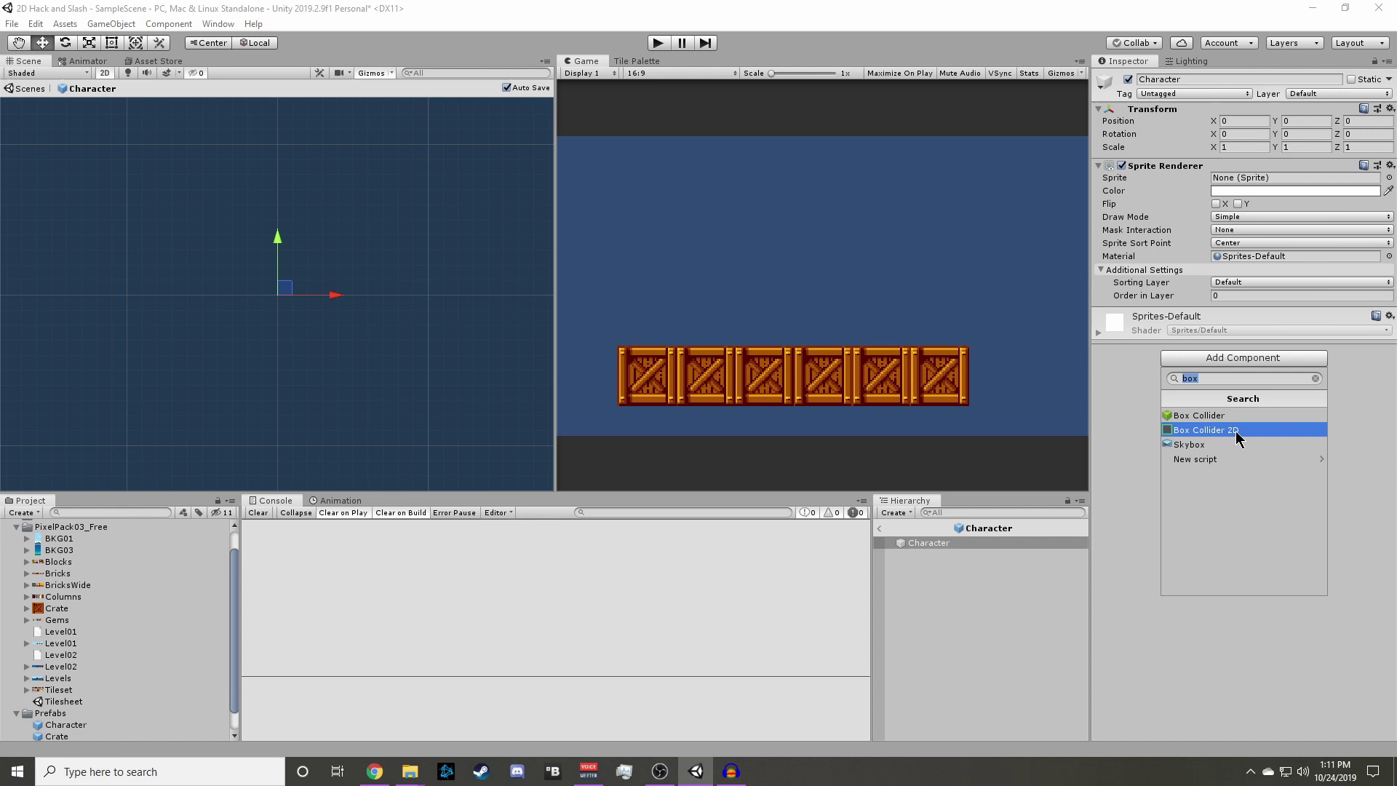
type("capsule")
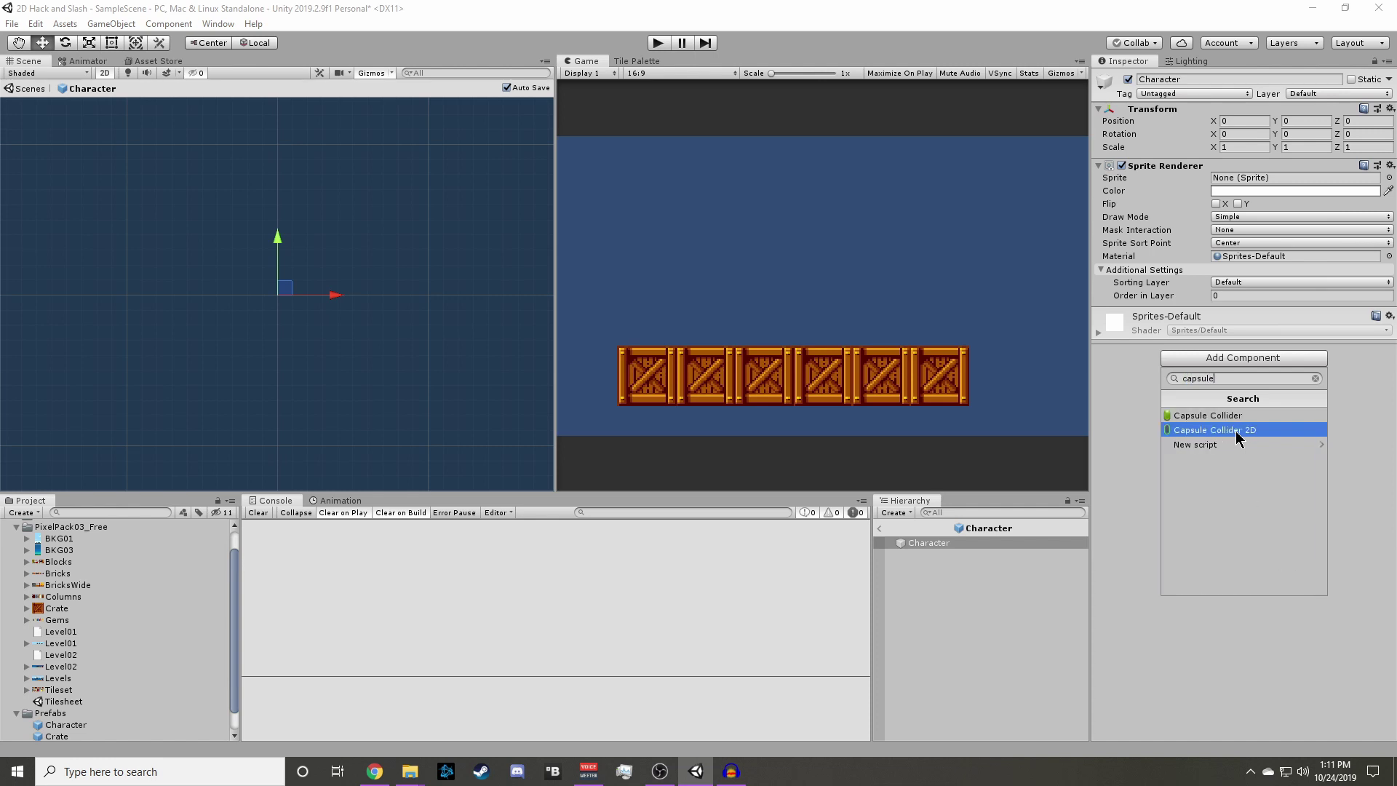
left_click(1236, 431)
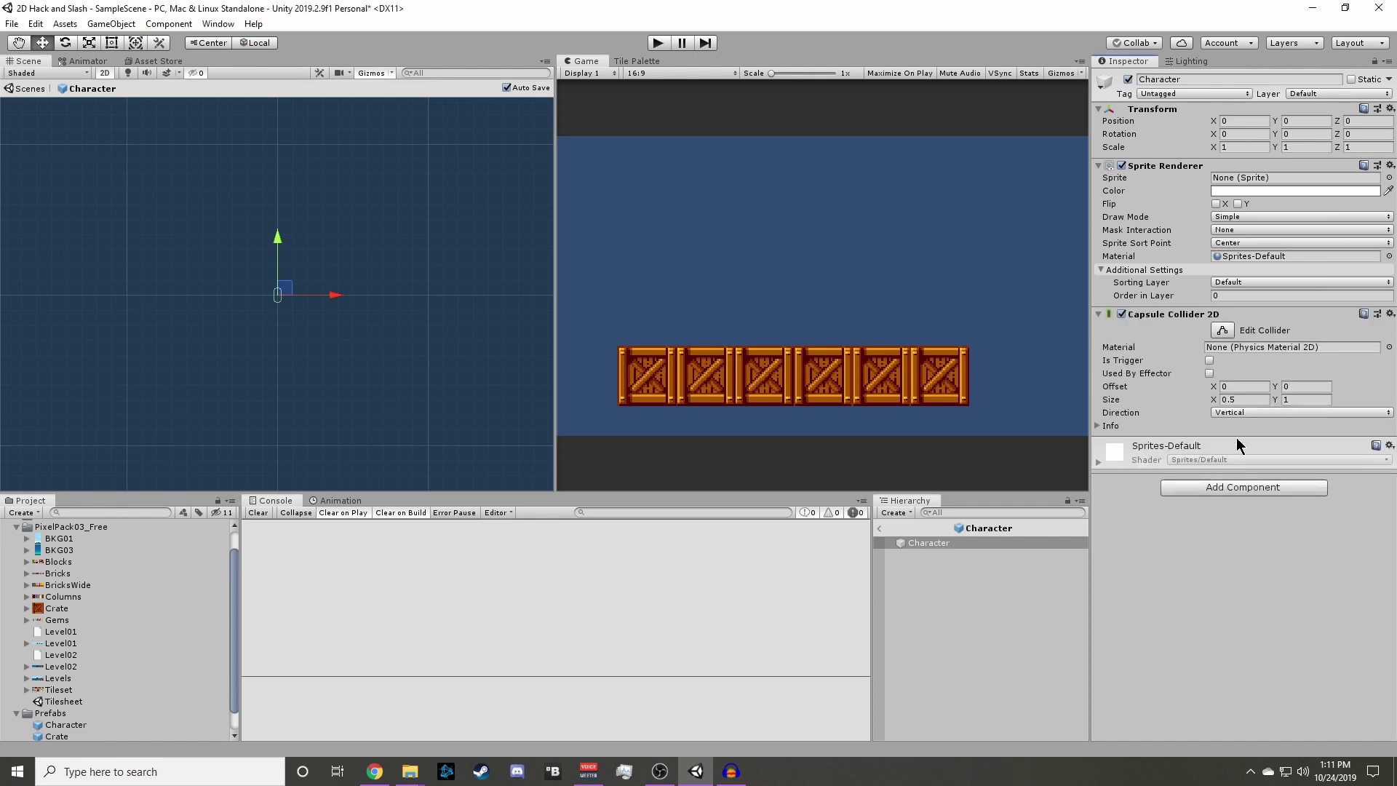
Add a Rigidbody 2D component to the Character prefab.
left_click(1257, 487)
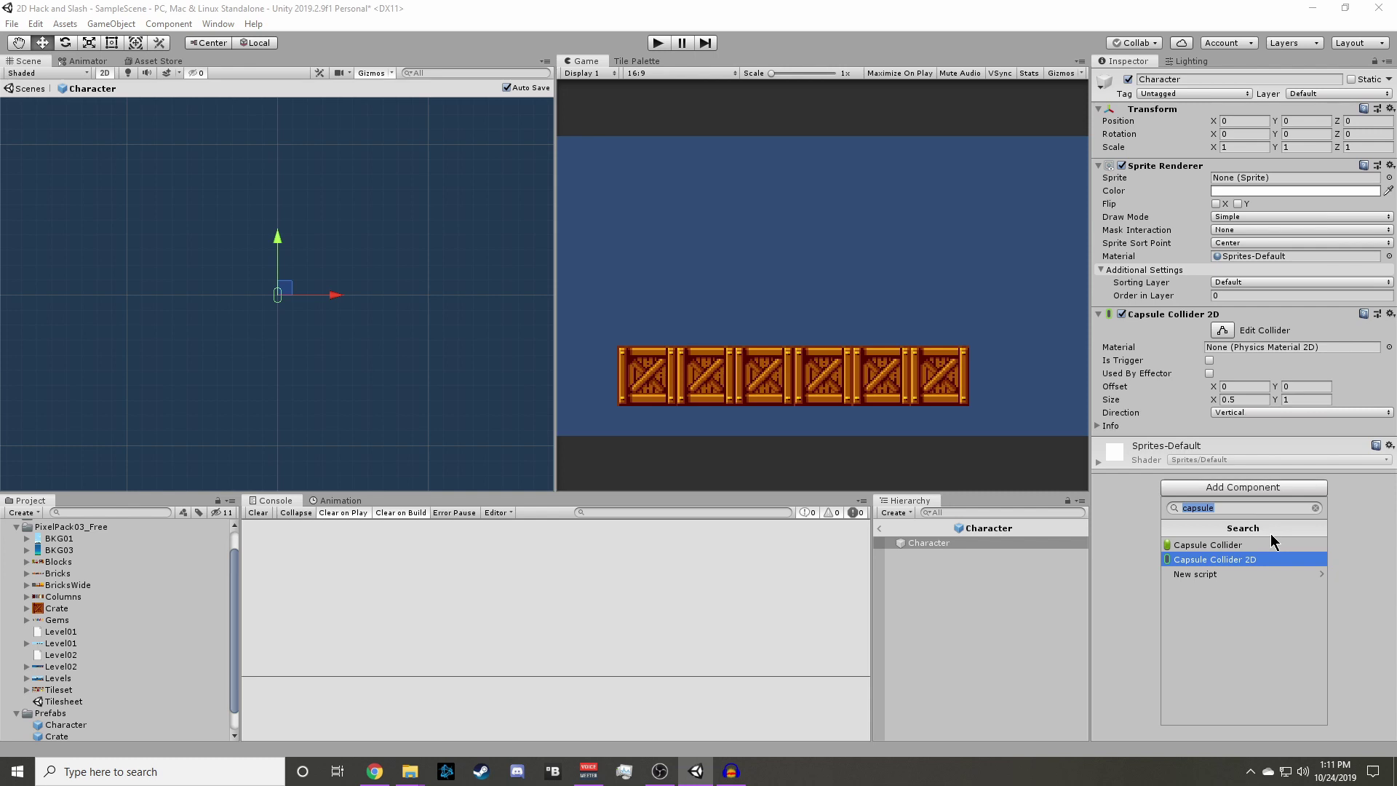
type("rigi")
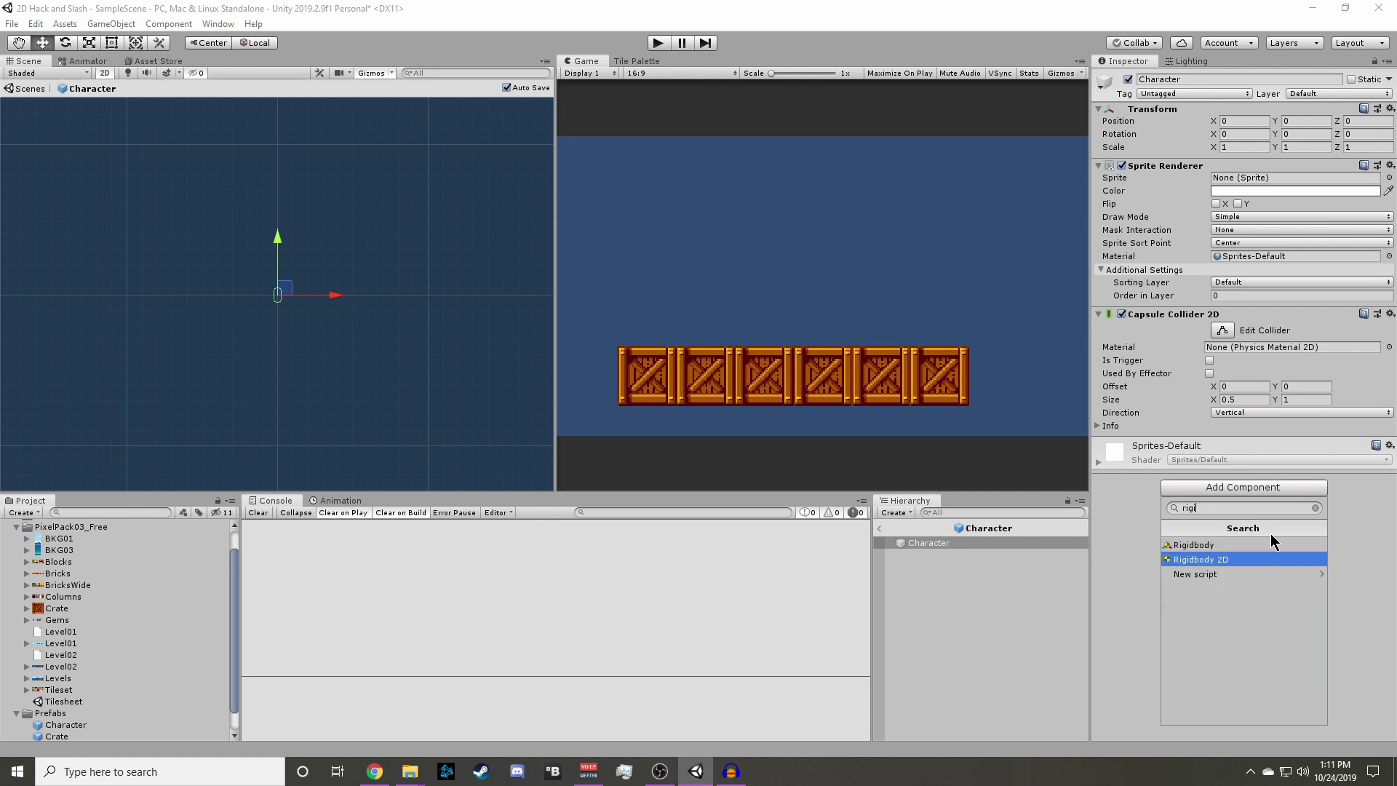
left_click(1196, 560)
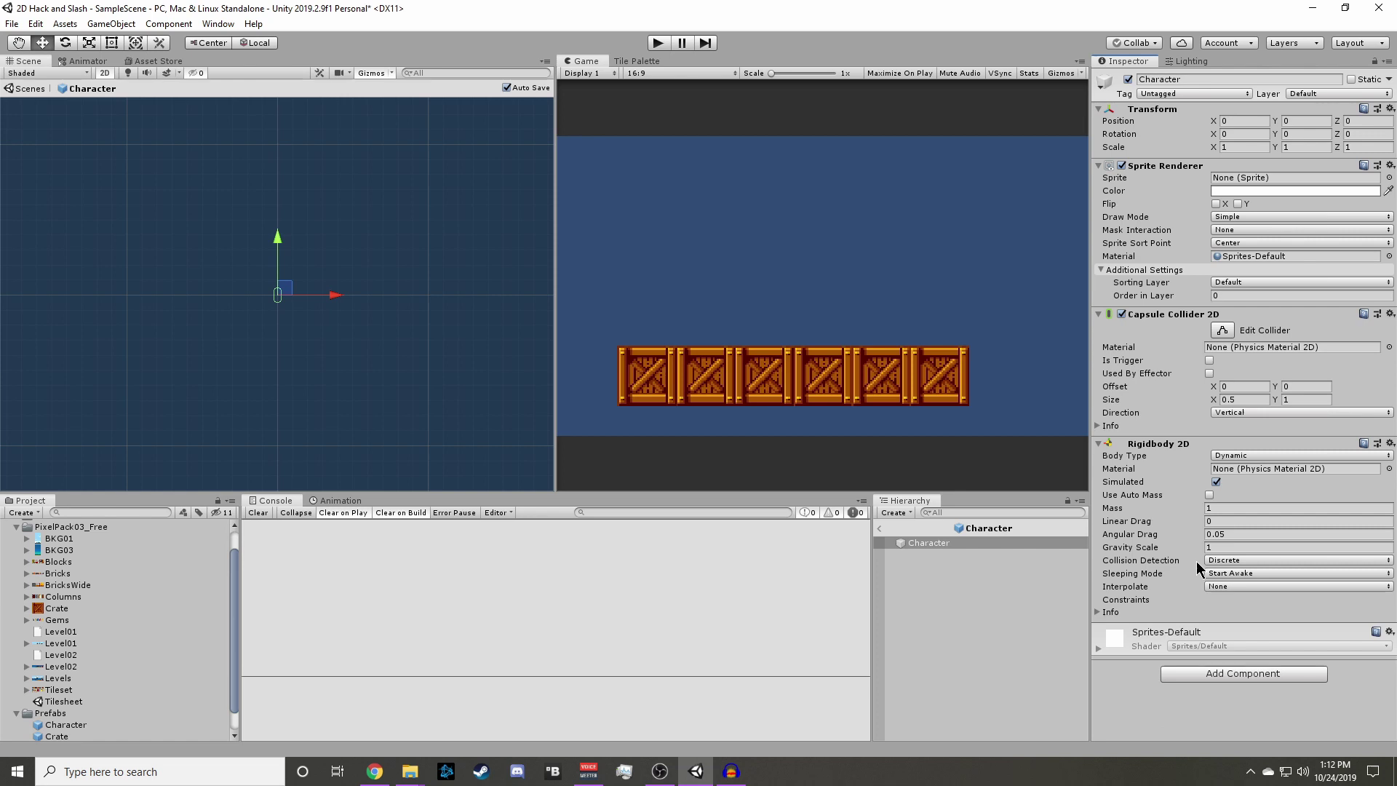
scroll(284, 299, "up", 5)
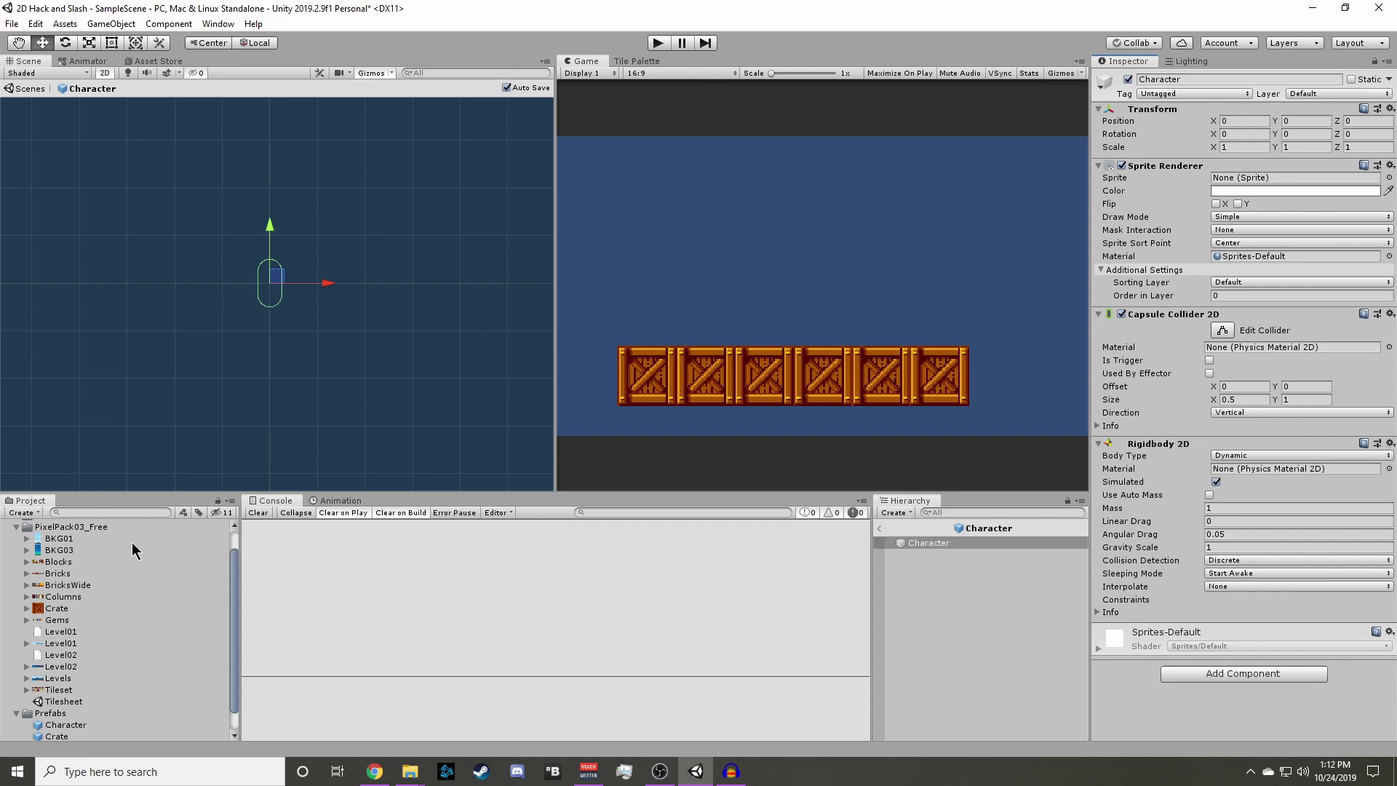
Assign the LightBandit_Spritesheet sprite from the Bandits Sprites folder to Character.
left_click(17, 526)
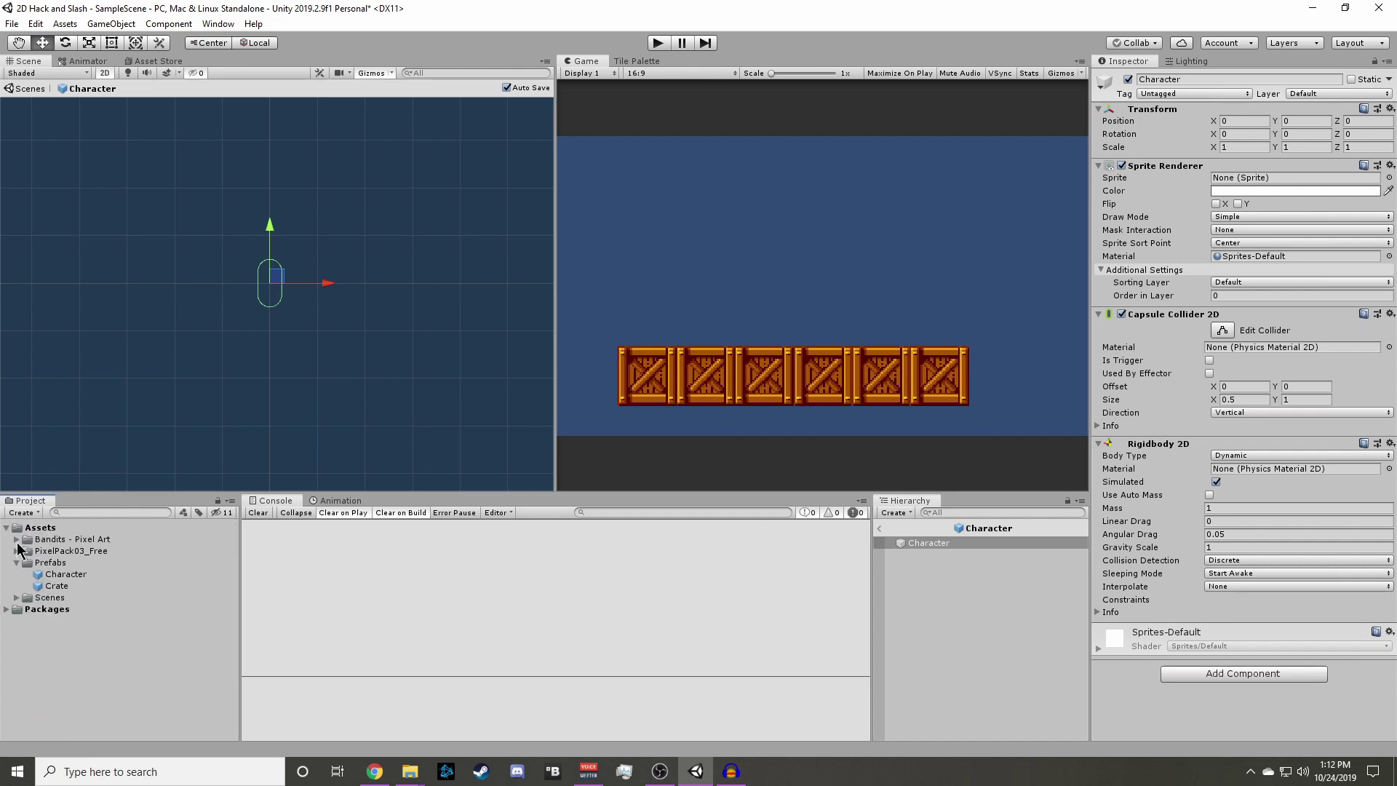
left_click(16, 539)
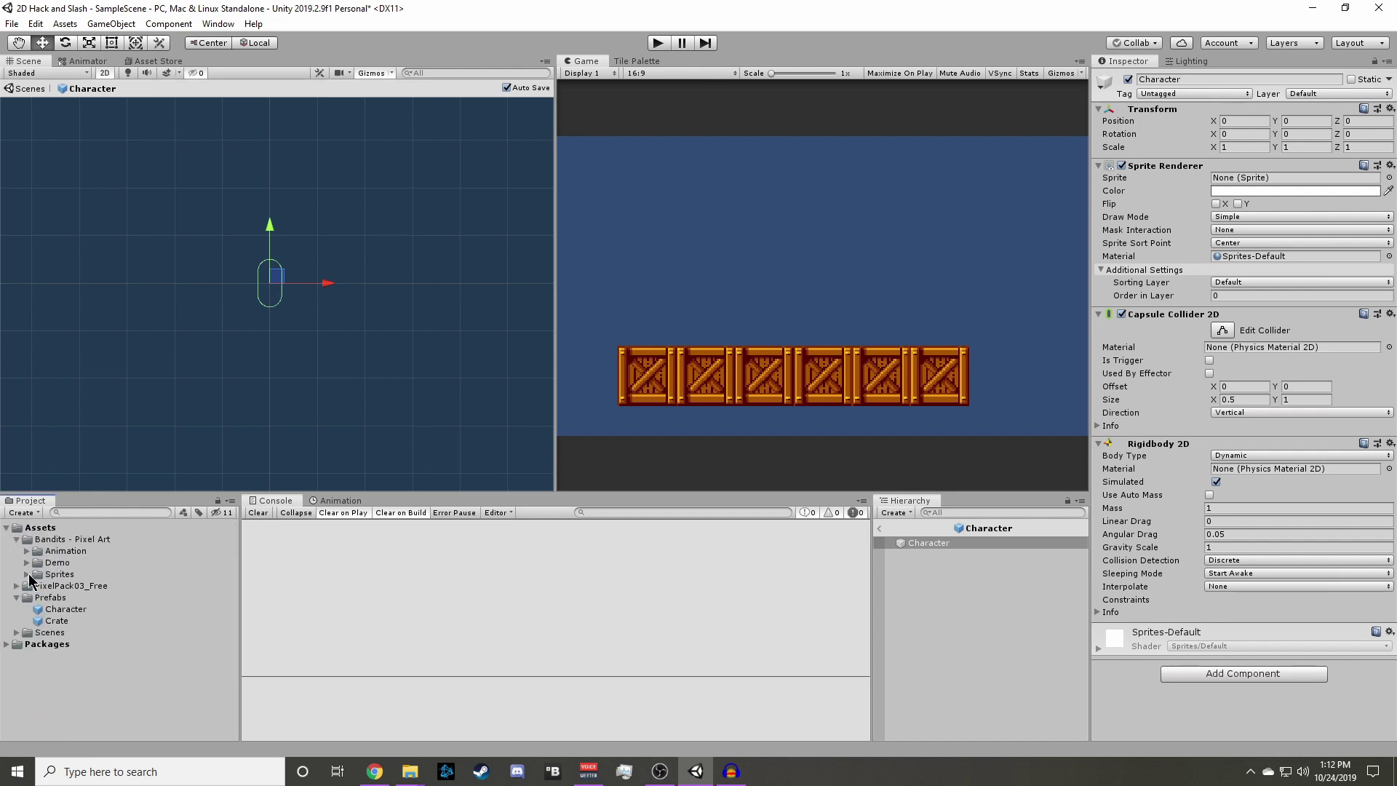
left_click(27, 574)
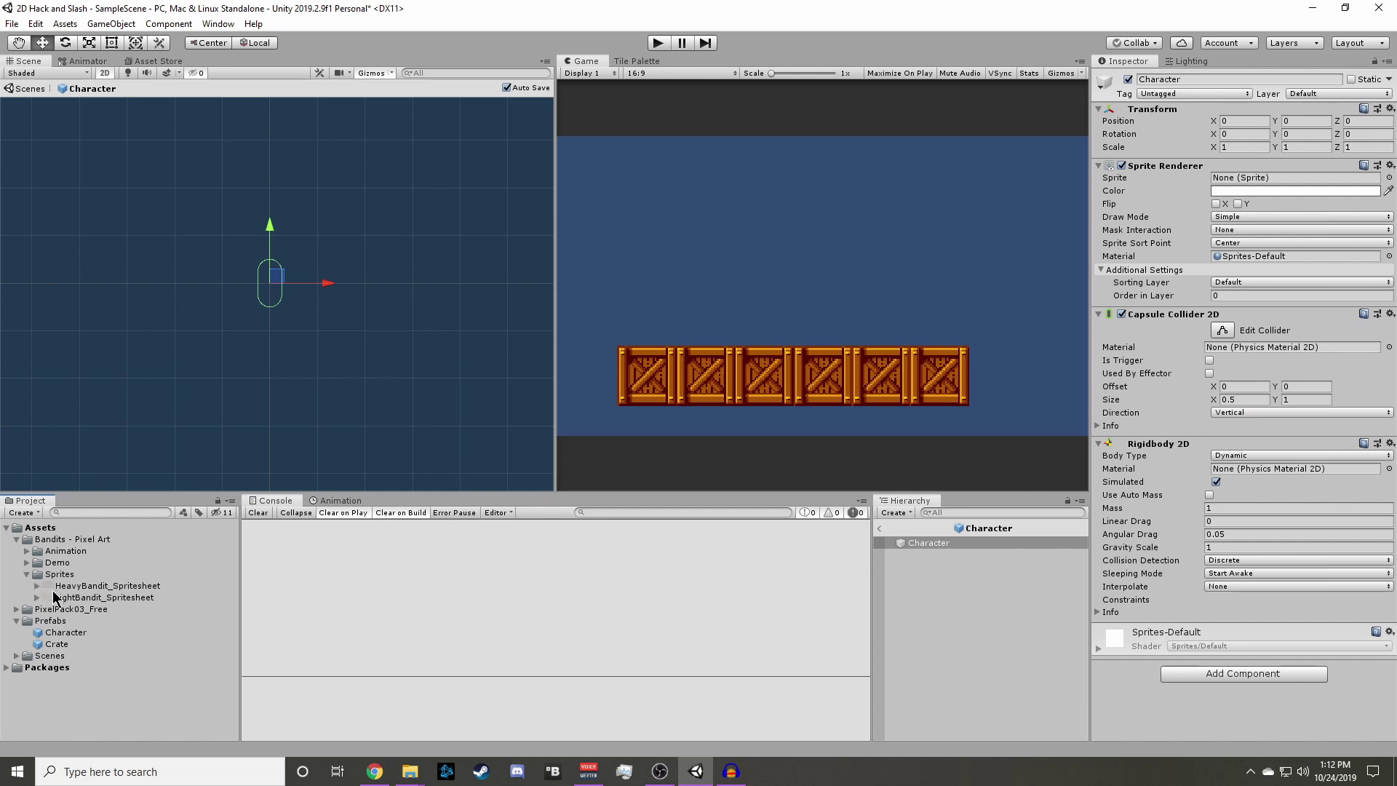
left_click(133, 598)
left_click_drag(133, 597, 1265, 184)
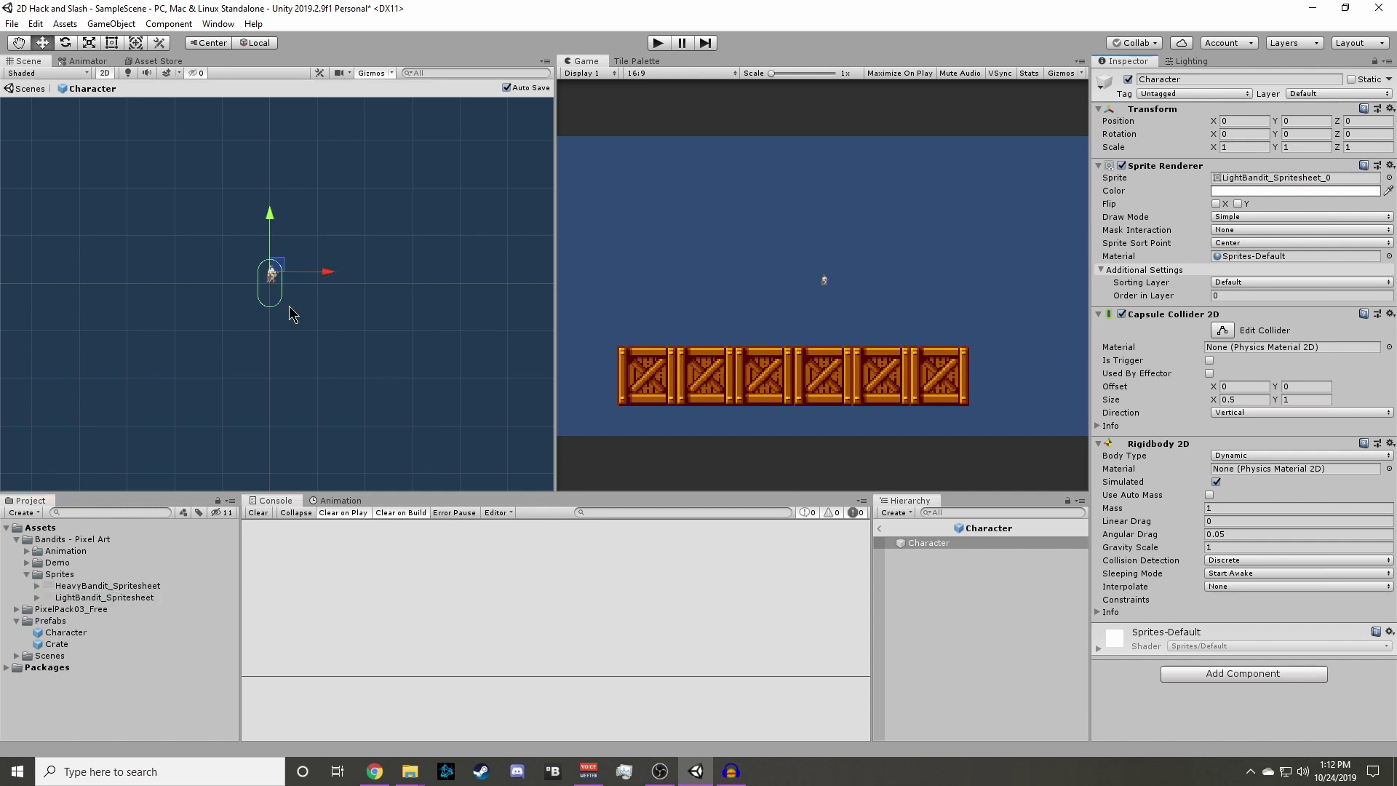
Select LightBandit_Spritesheet to view its import settings, still at 100 Pixels Per Unit.
scroll(284, 290, "up", 5)
scroll(283, 291, "up", 2)
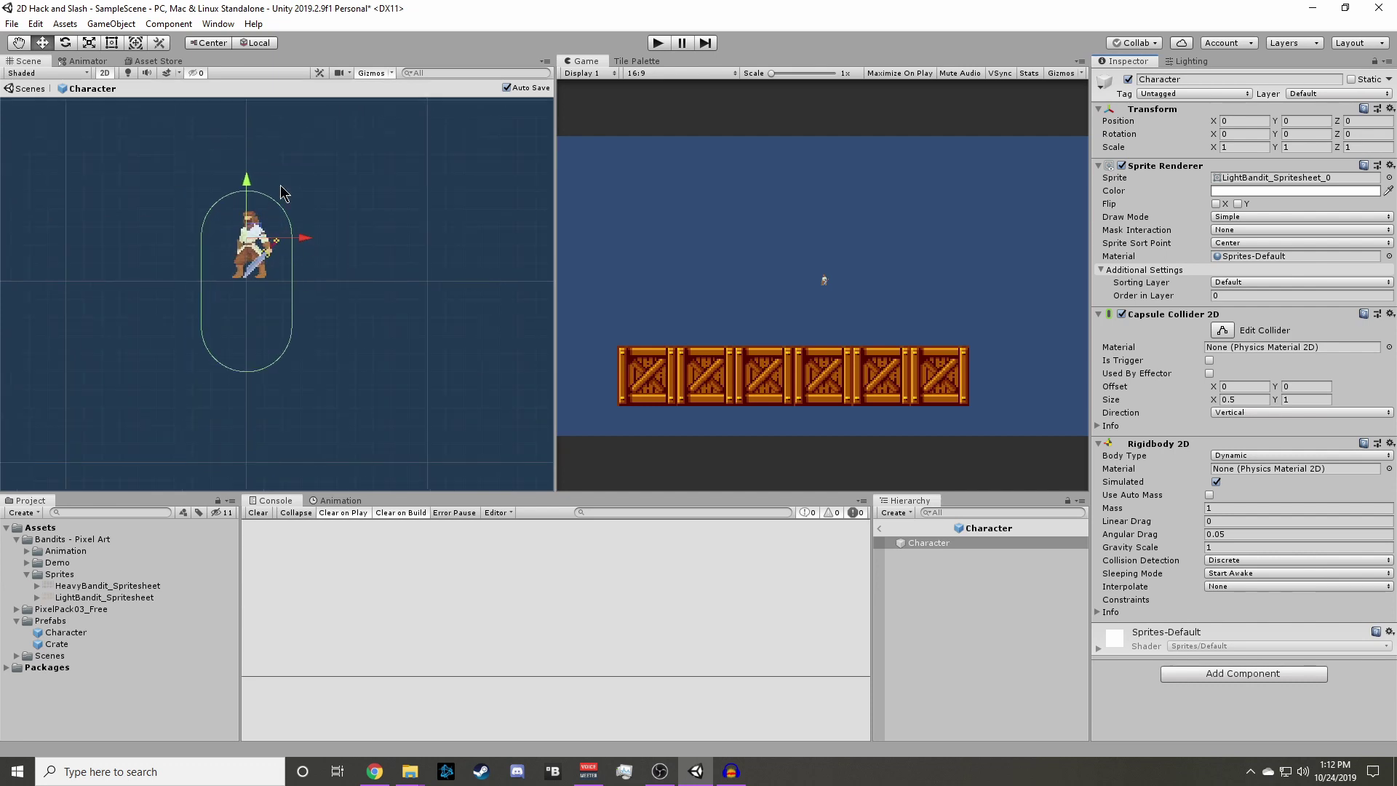
left_click(109, 598)
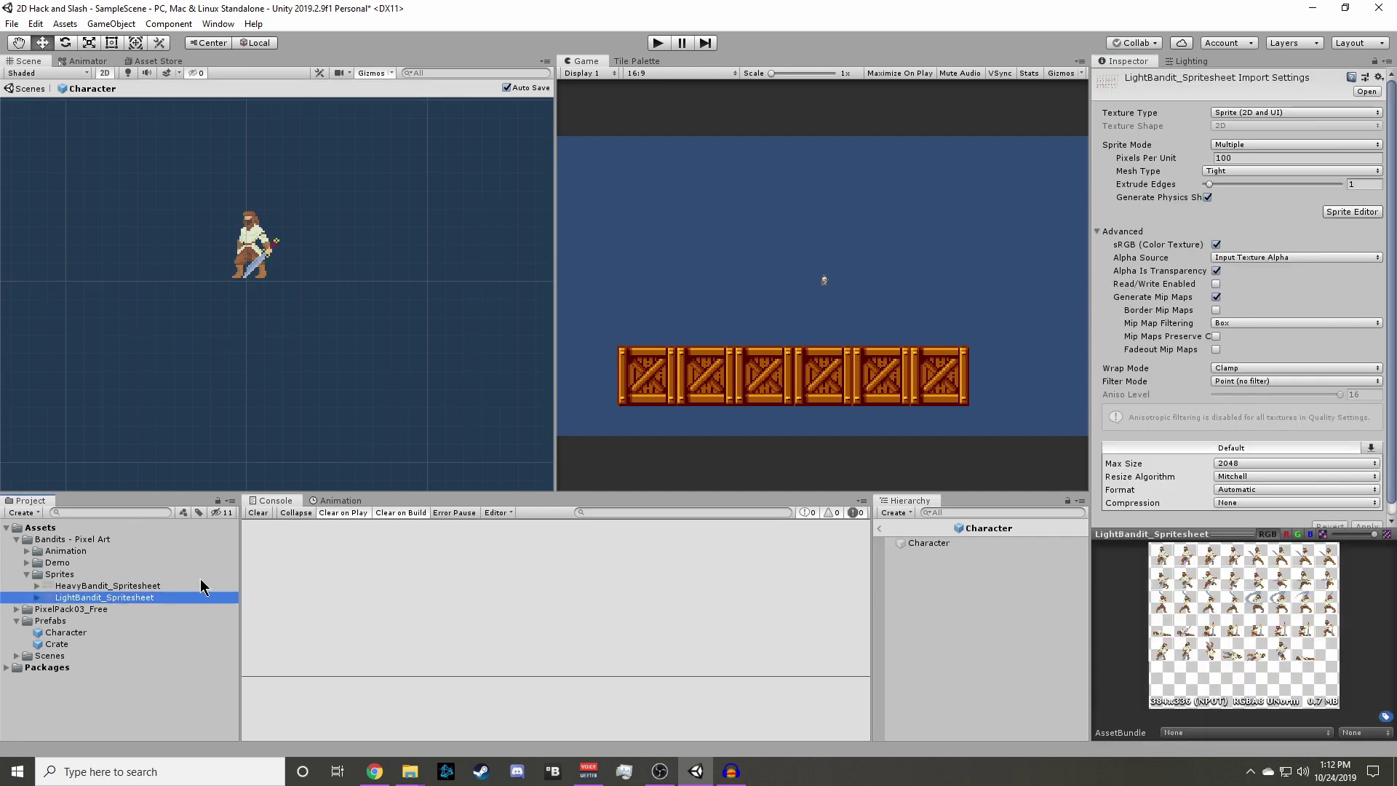
Set the bandit spritesheet's Pixels Per Unit to 32 and apply it.
left_click(1251, 157)
type("32")
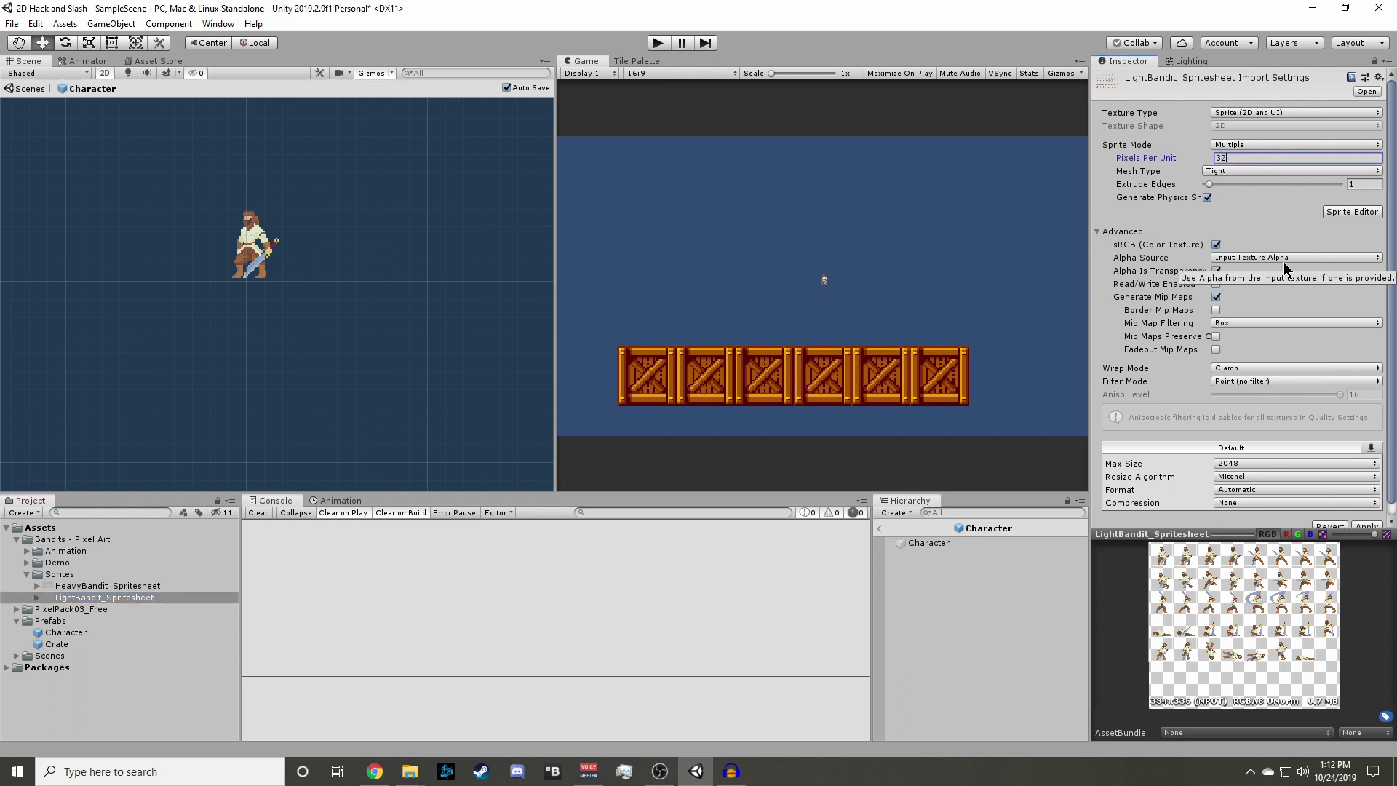
scroll(1310, 407, "down", 1)
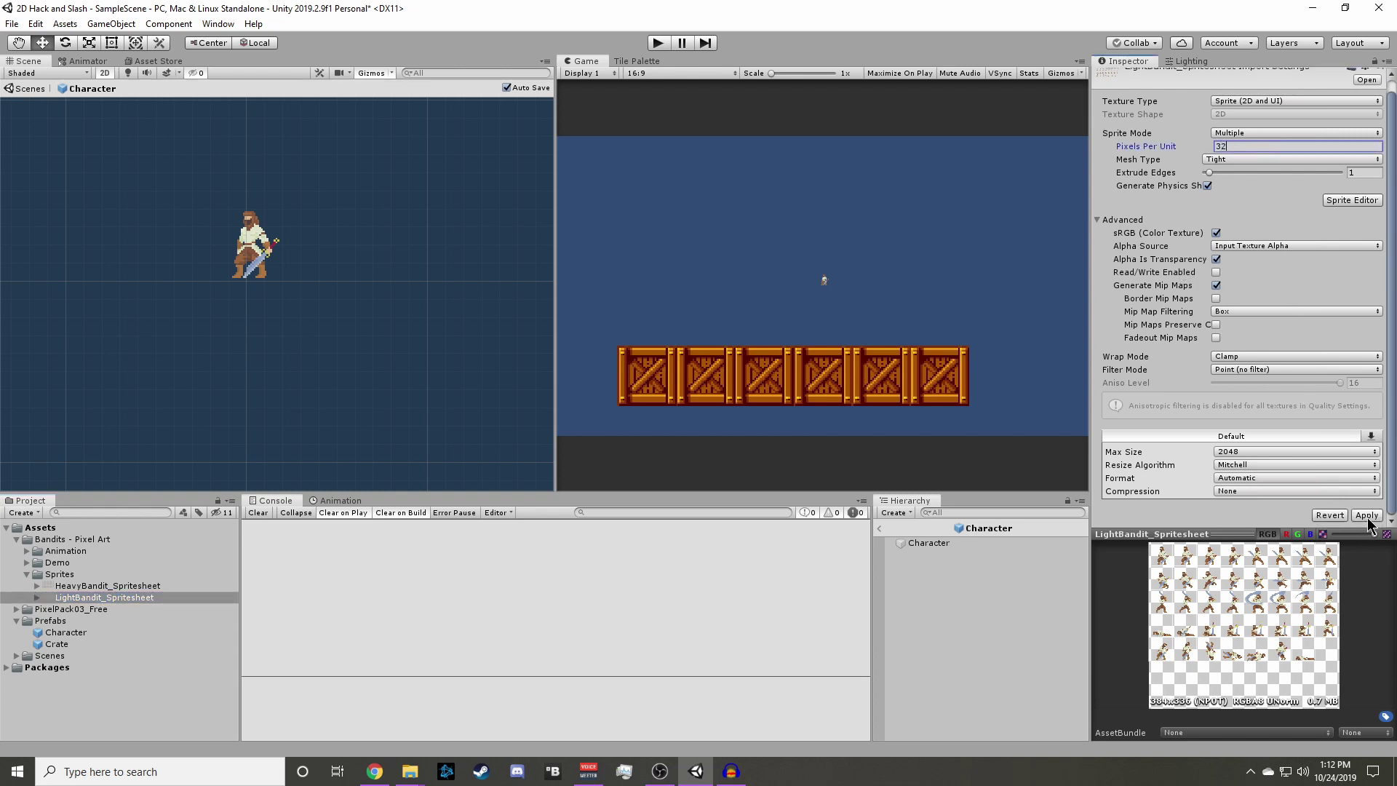
left_click(1366, 515)
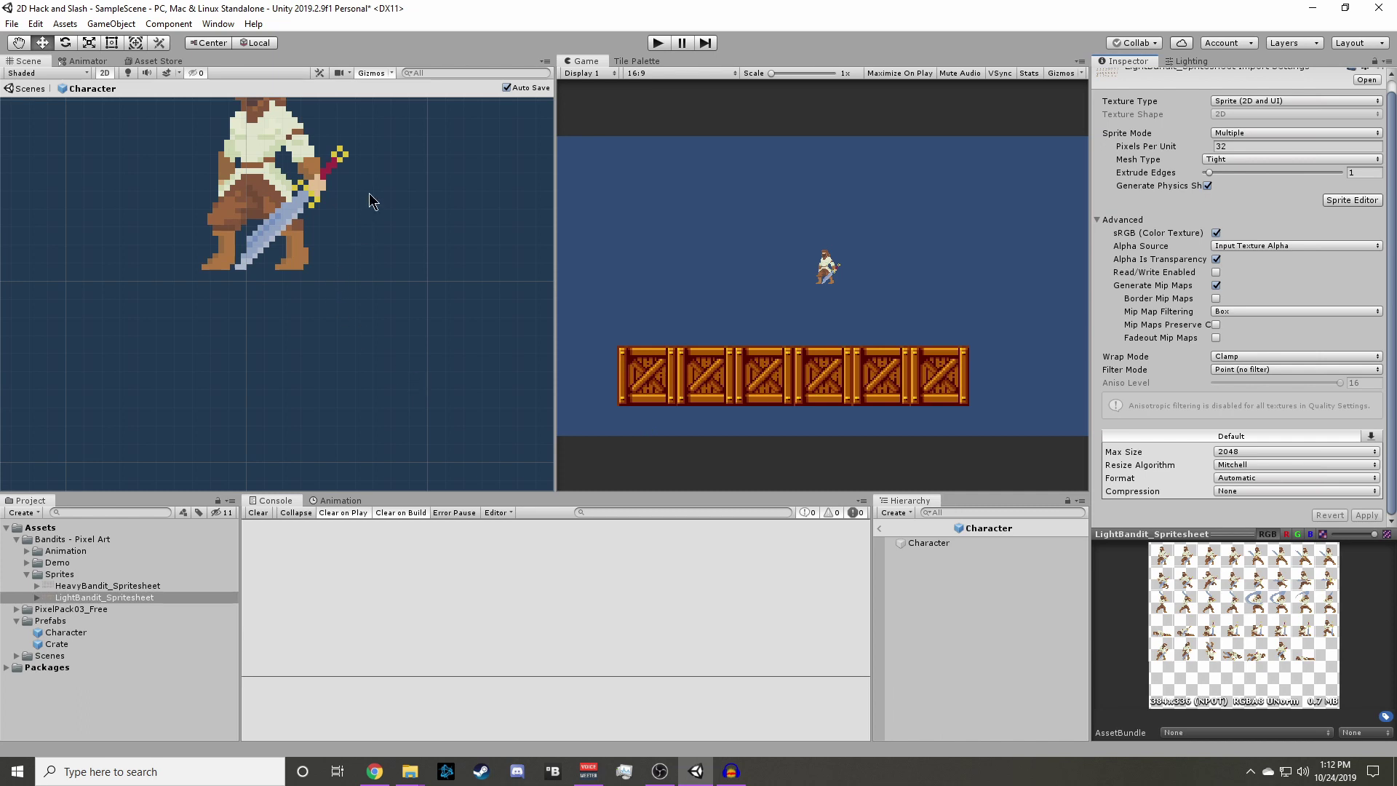
Collapse the Sprites folder and select the Character prefab to show its components.
middle_click_drag(371, 203, 374, 332)
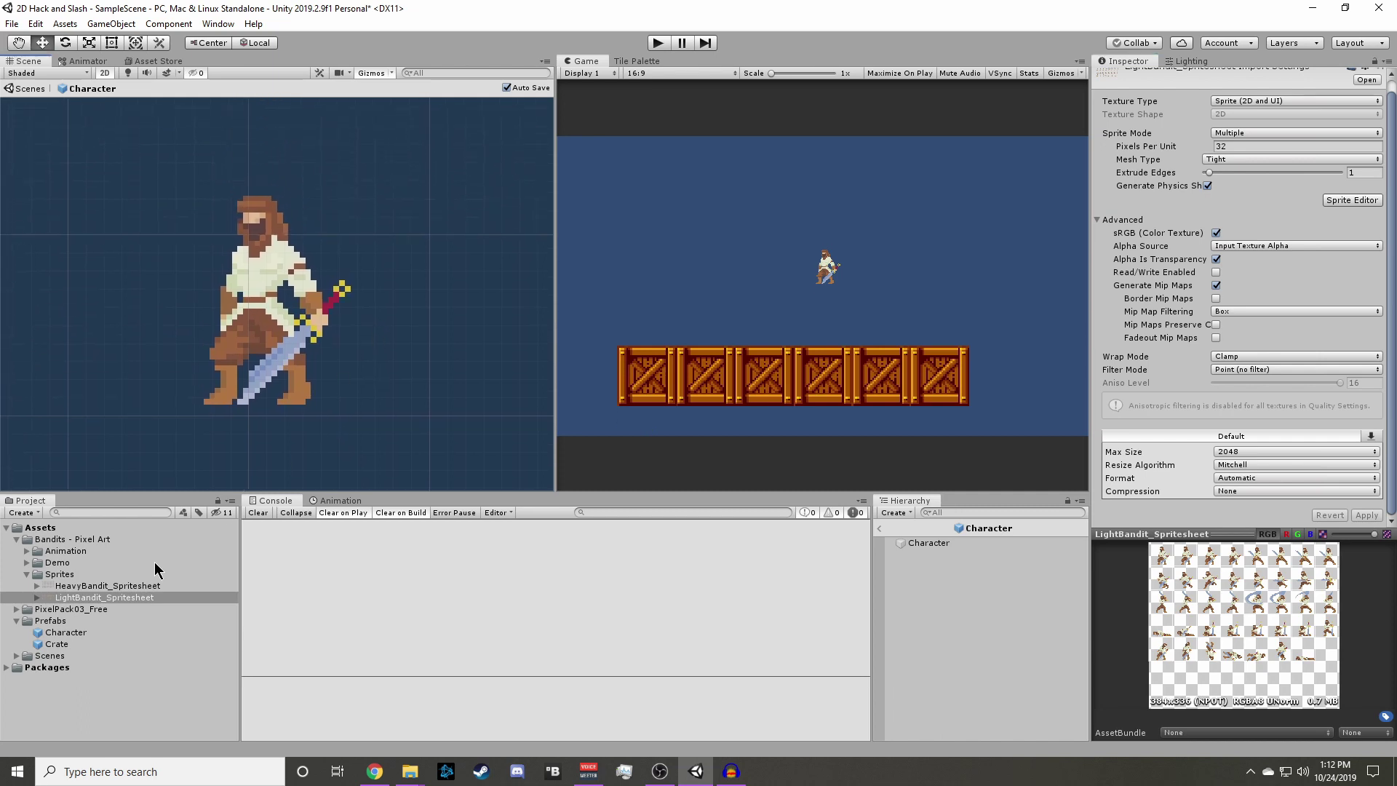
left_click(27, 574)
left_click(80, 612)
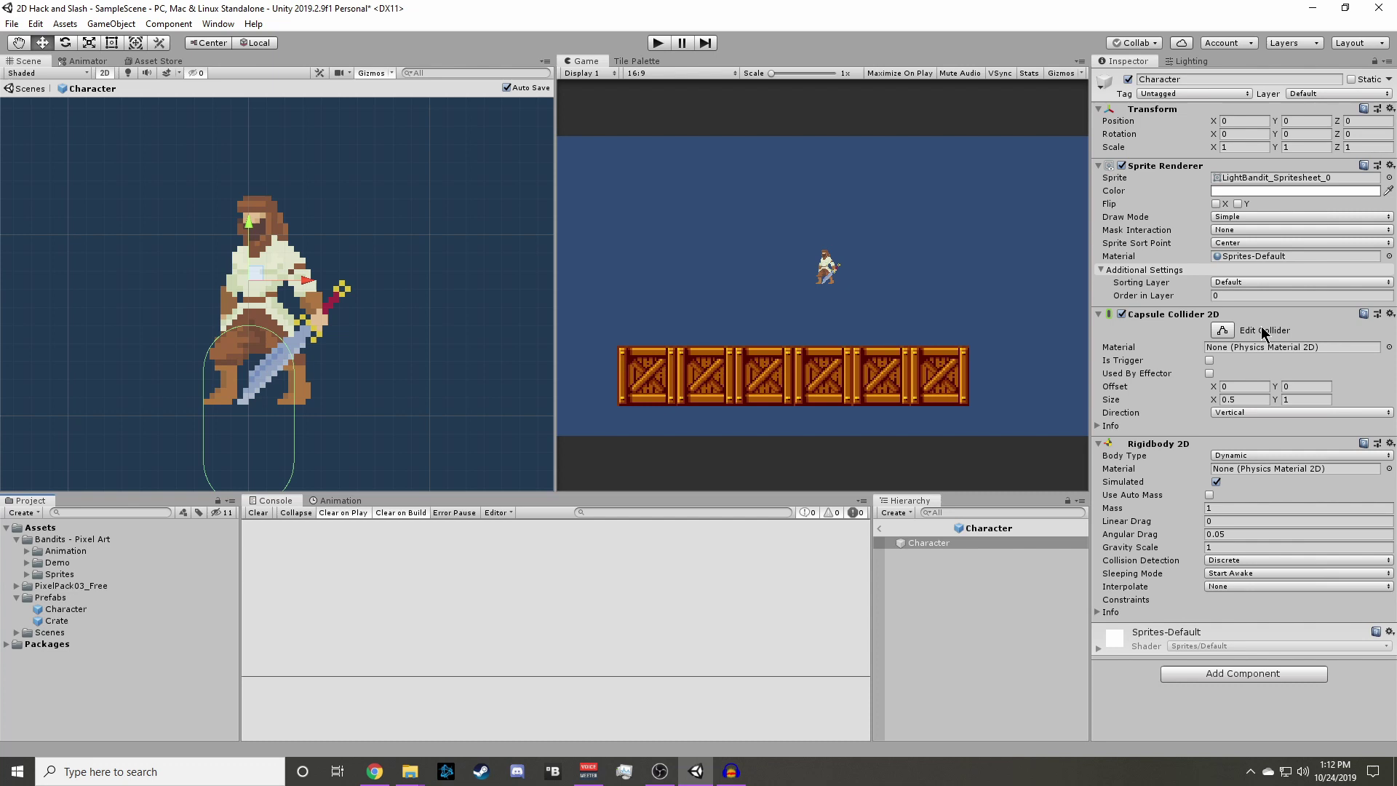
Stretch the capsule collider's top up to the bandit's head and bottom to its feet.
left_click(1223, 330)
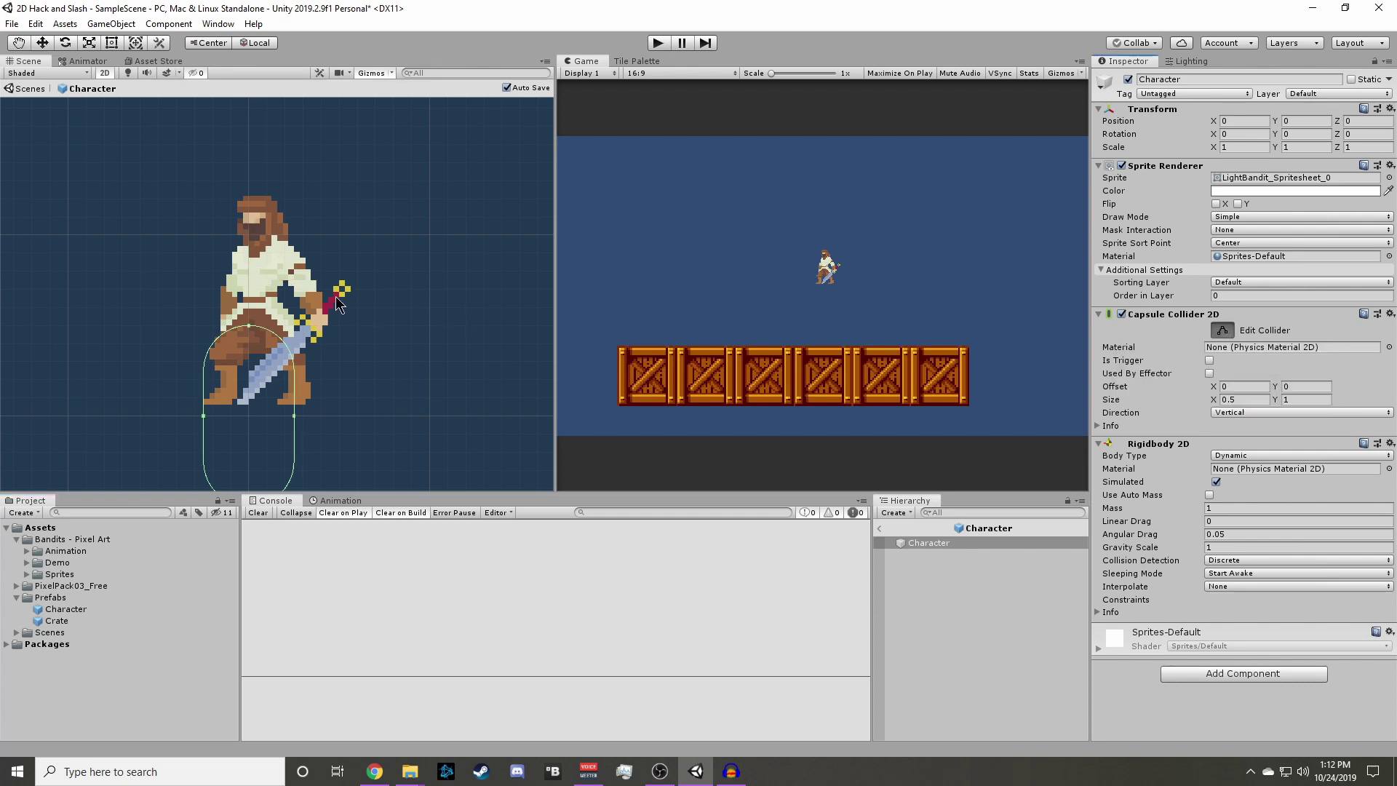
left_click_drag(248, 332, 249, 190)
middle_click_drag(350, 311, 352, 274)
left_click(280, 444)
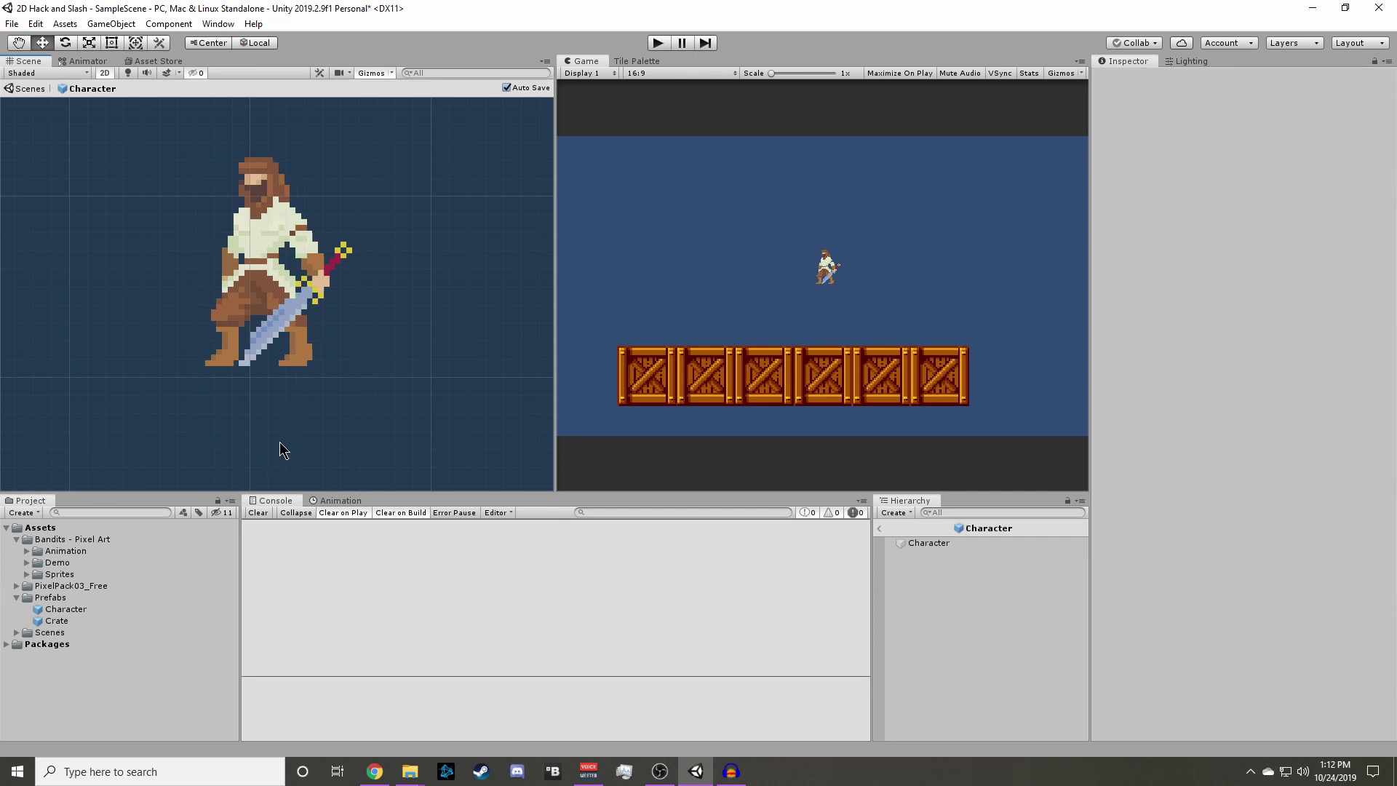
left_click(277, 182)
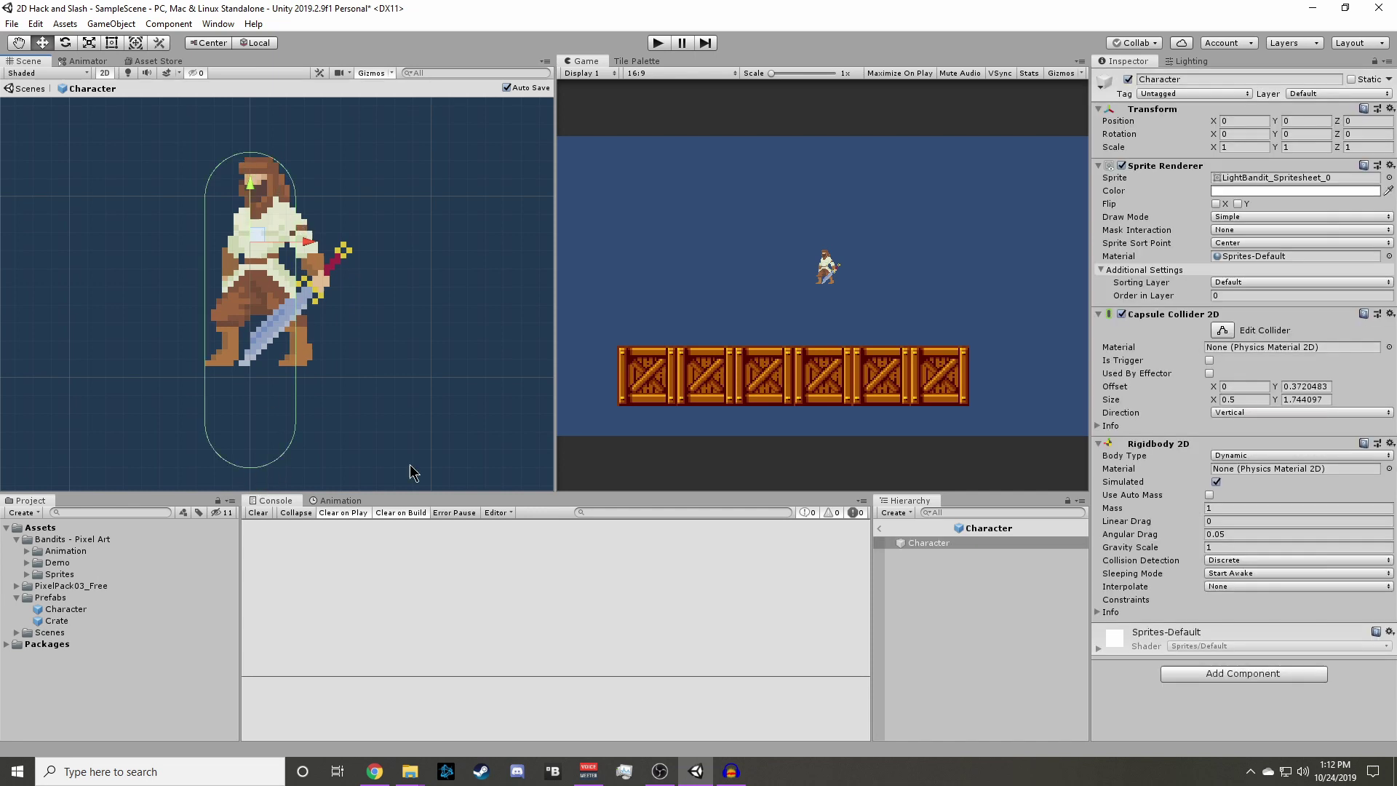
left_click(1222, 331)
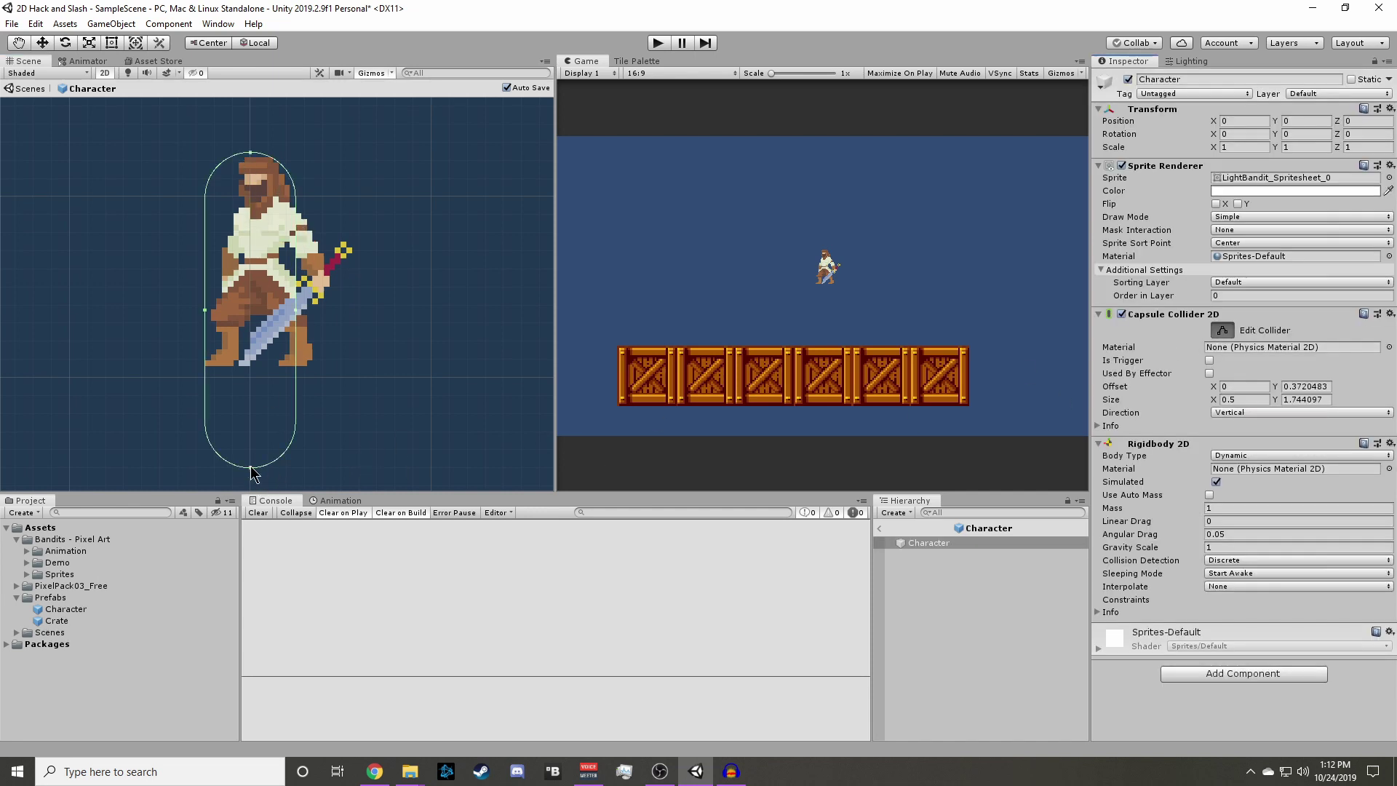
left_click_drag(251, 469, 263, 367)
key("w")
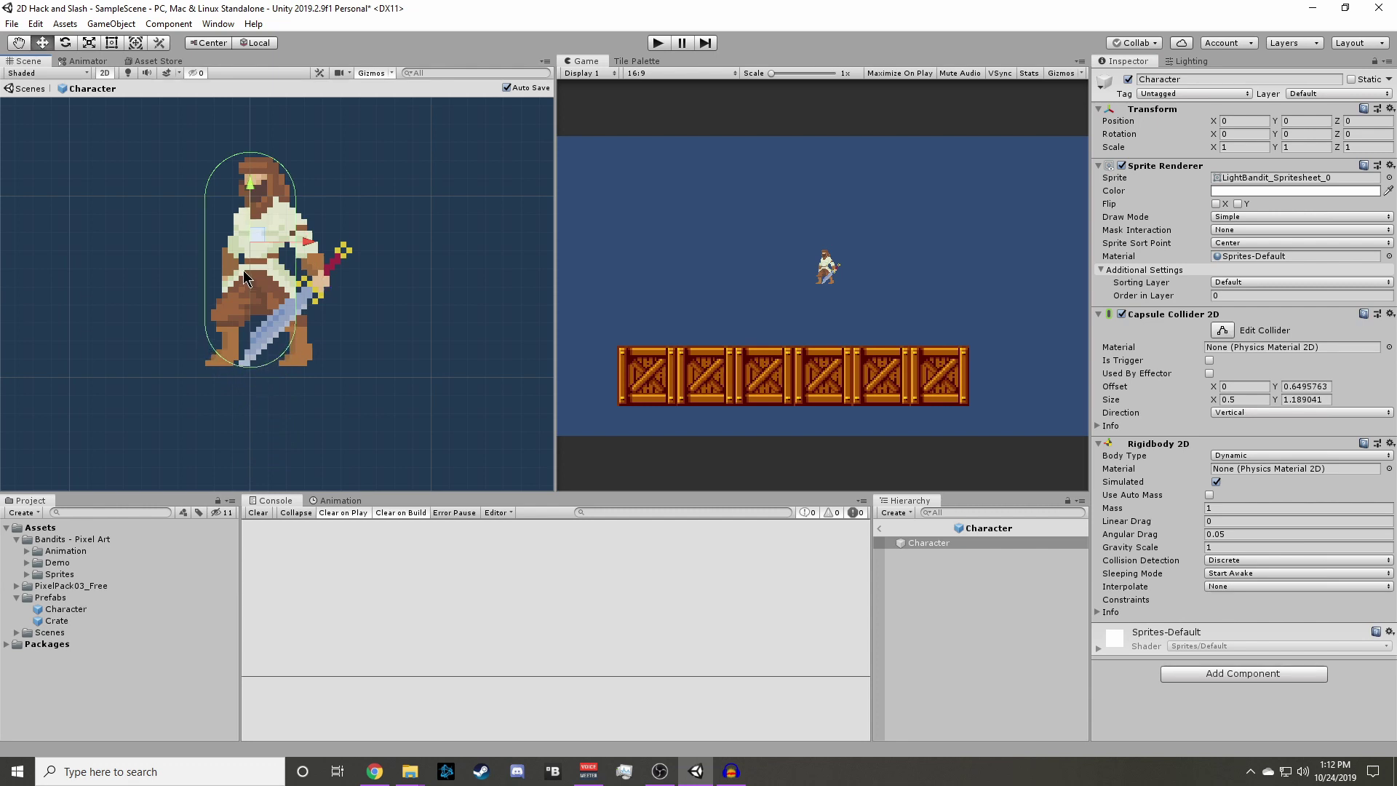
Fit the collider's sides to the body, giving about 0.548 by 1.189.
left_click(1222, 329)
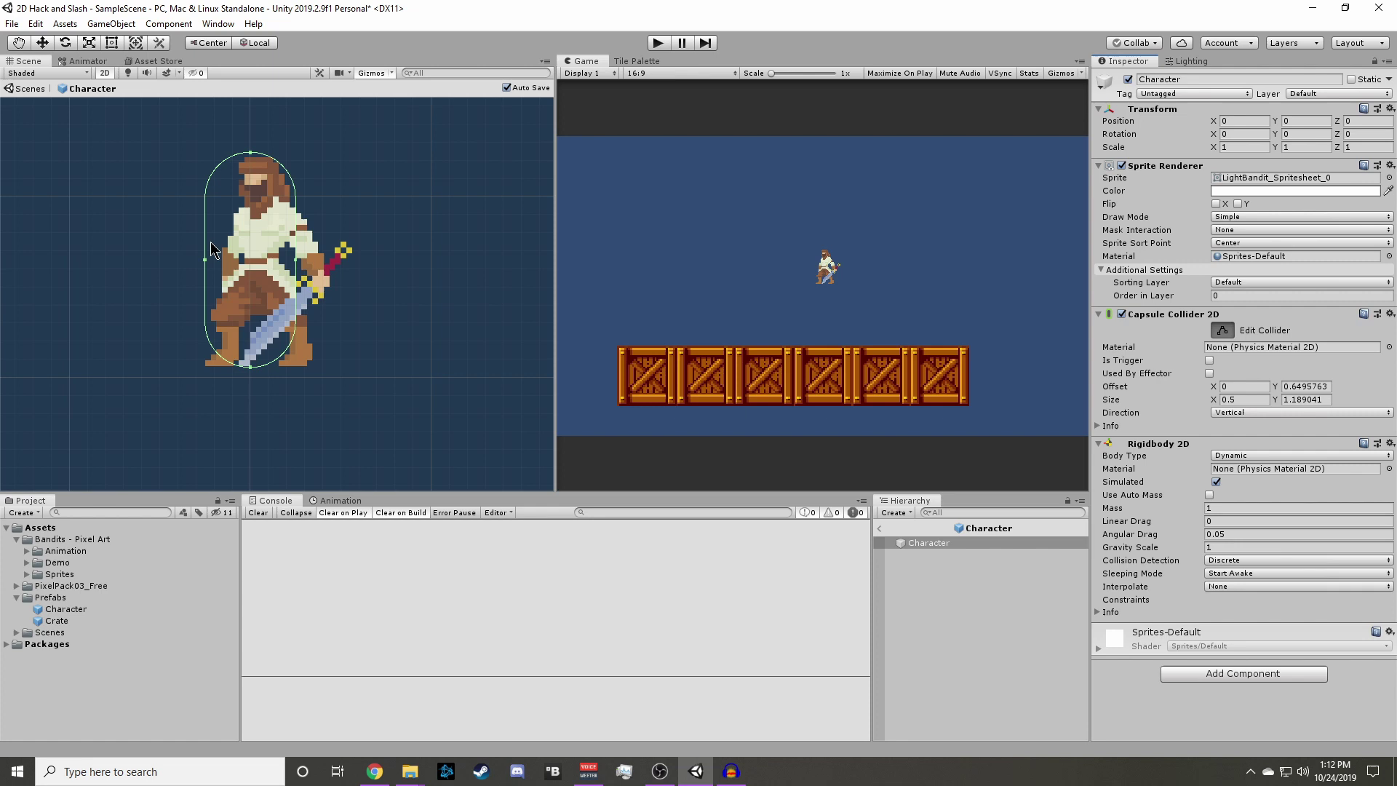
left_click_drag(295, 260, 320, 264)
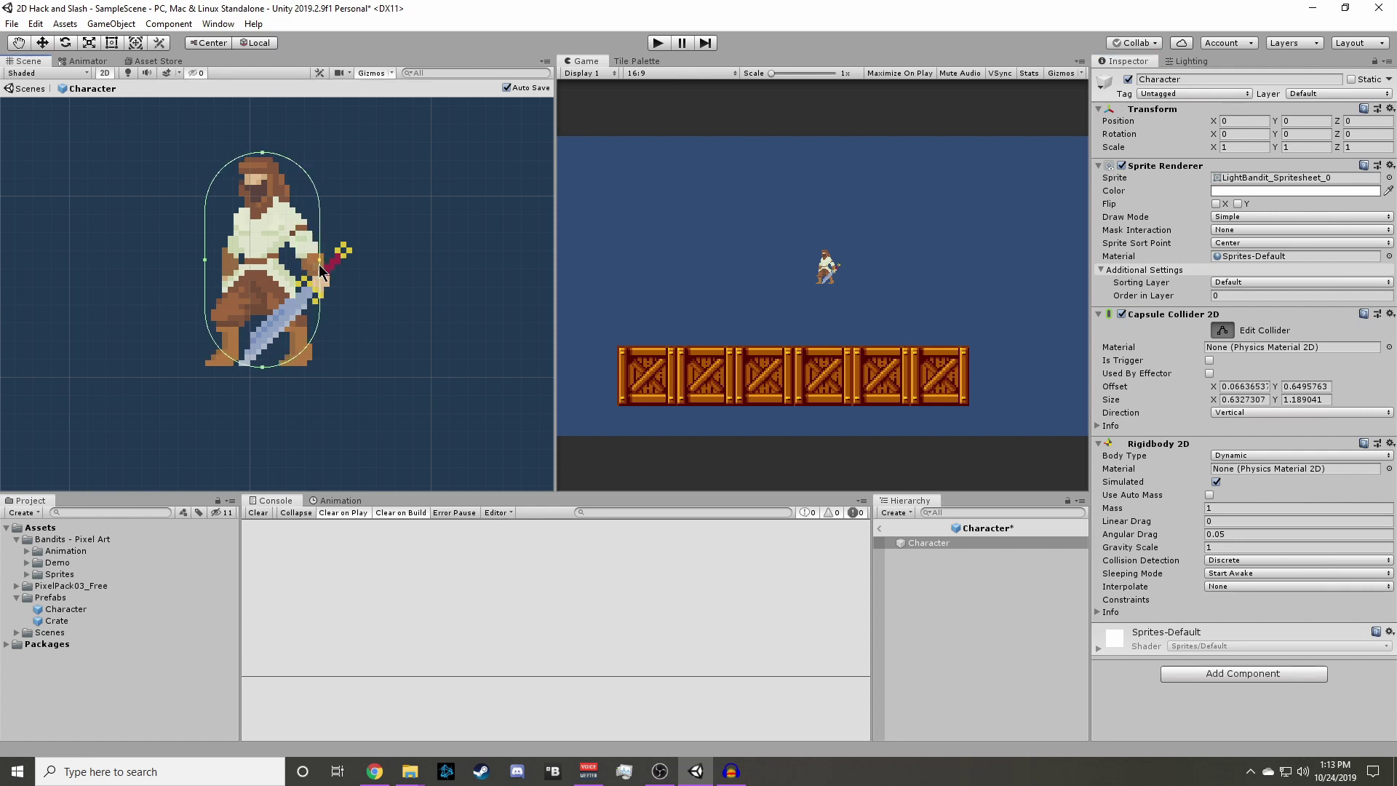
left_click(205, 259)
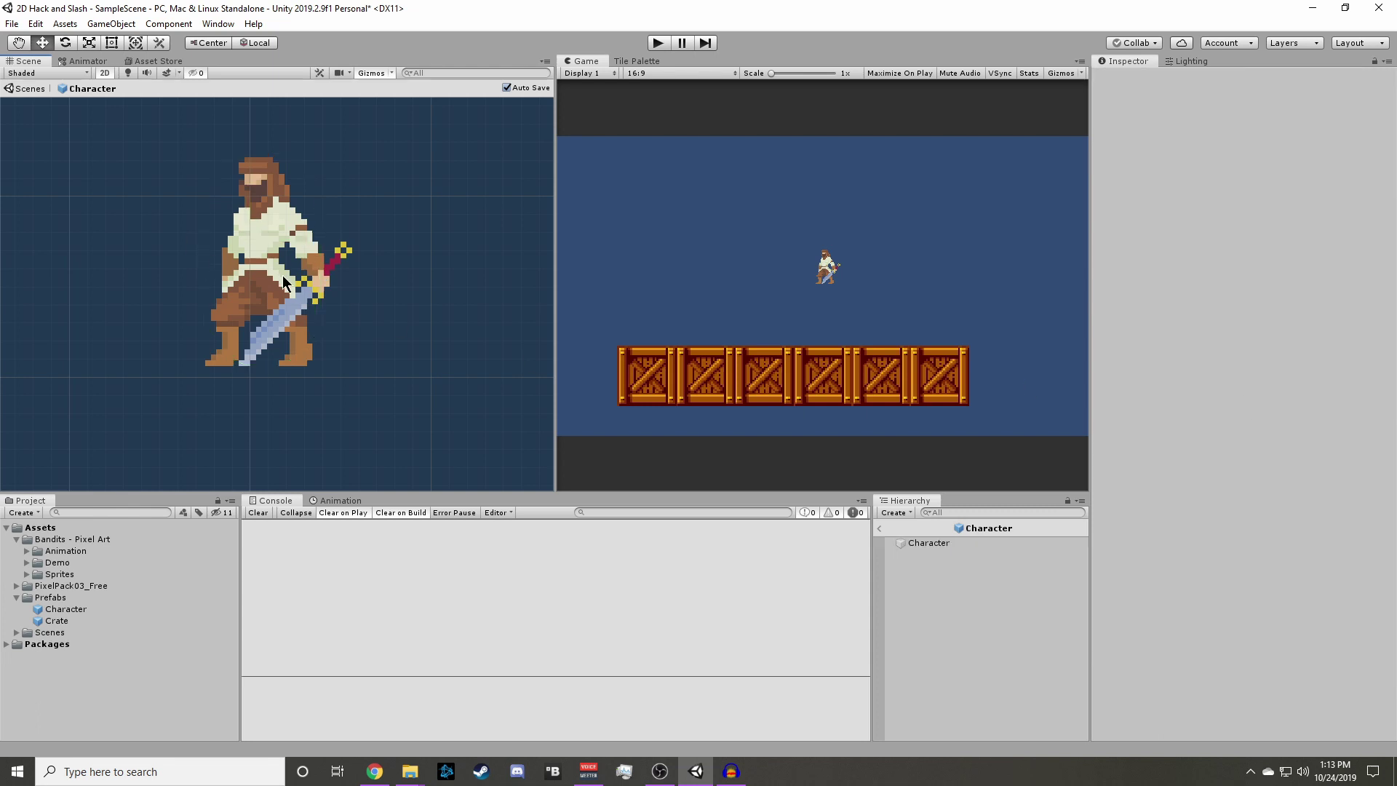
left_click(282, 275)
left_click(1222, 330)
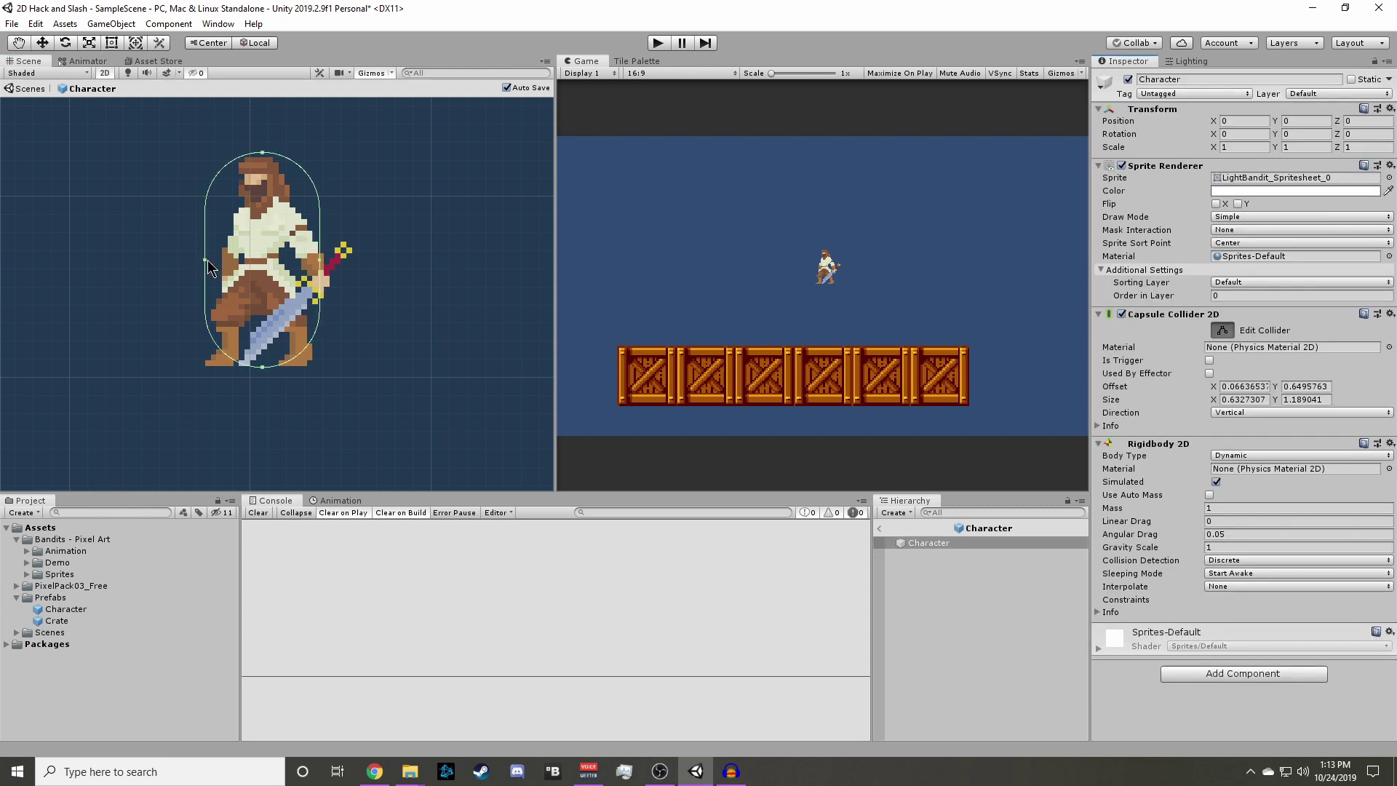
left_click_drag(205, 261, 223, 266)
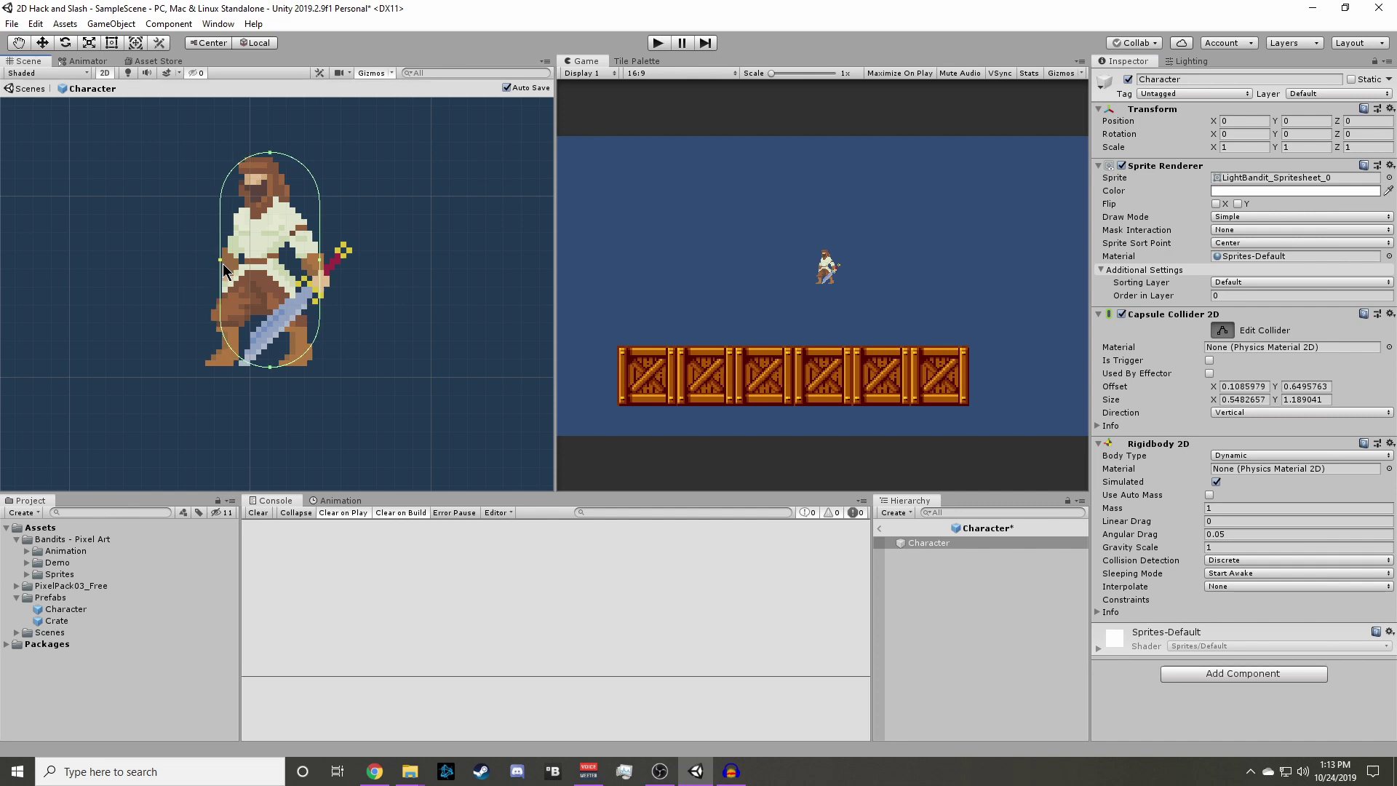
key("w")
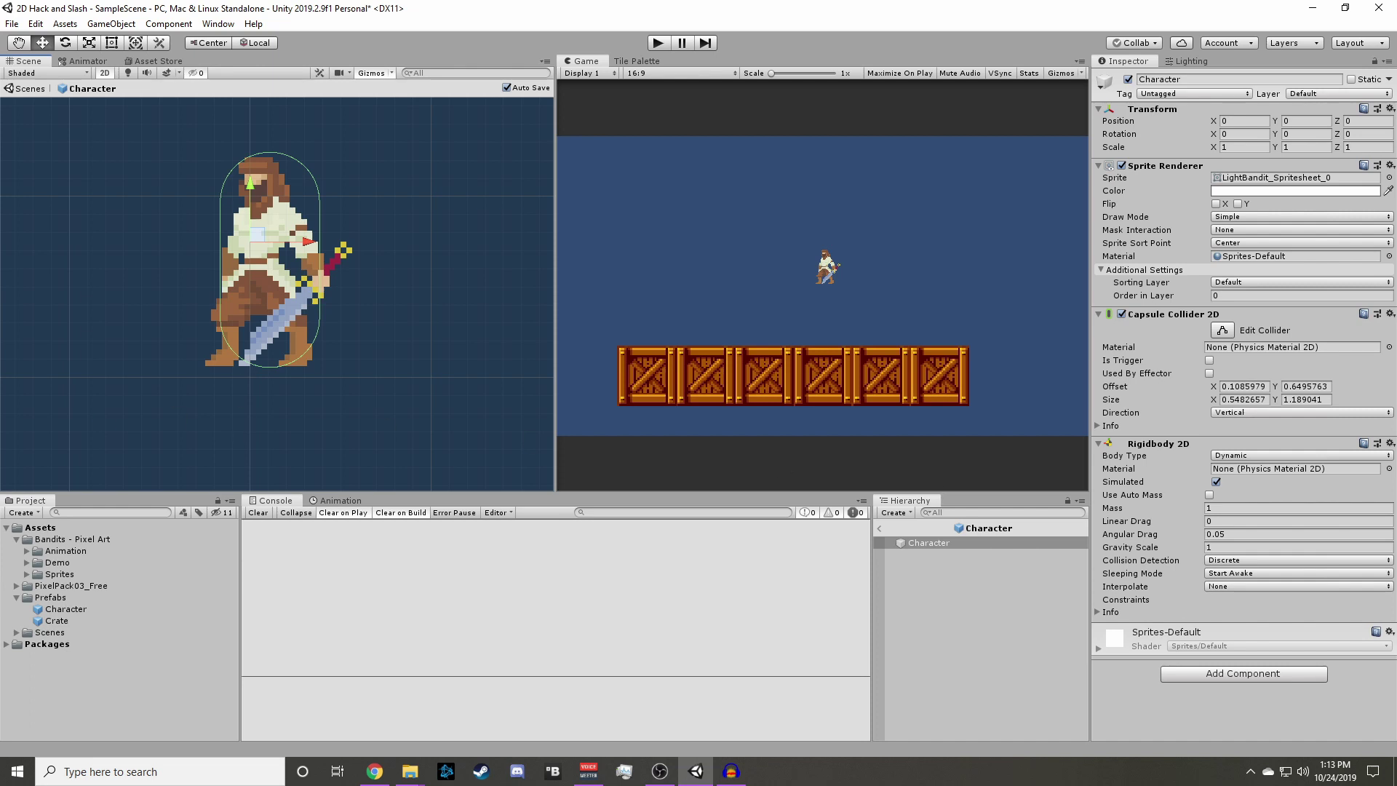
key("alt+Tab")
Freeze the Rigidbody 2D's Z rotation and play the scene to watch the bandit land on the crates.
left_click(1126, 600)
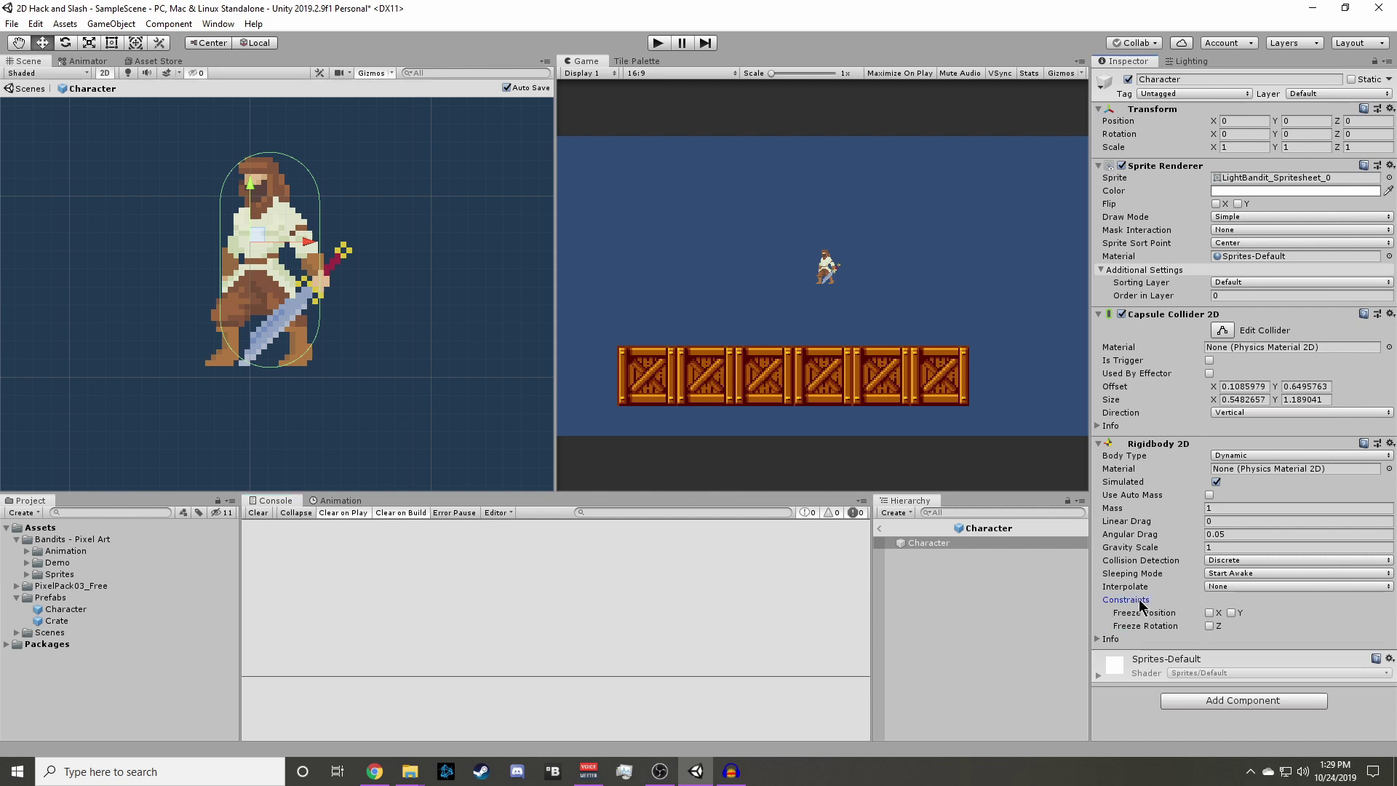
left_click(1209, 627)
left_click(658, 43)
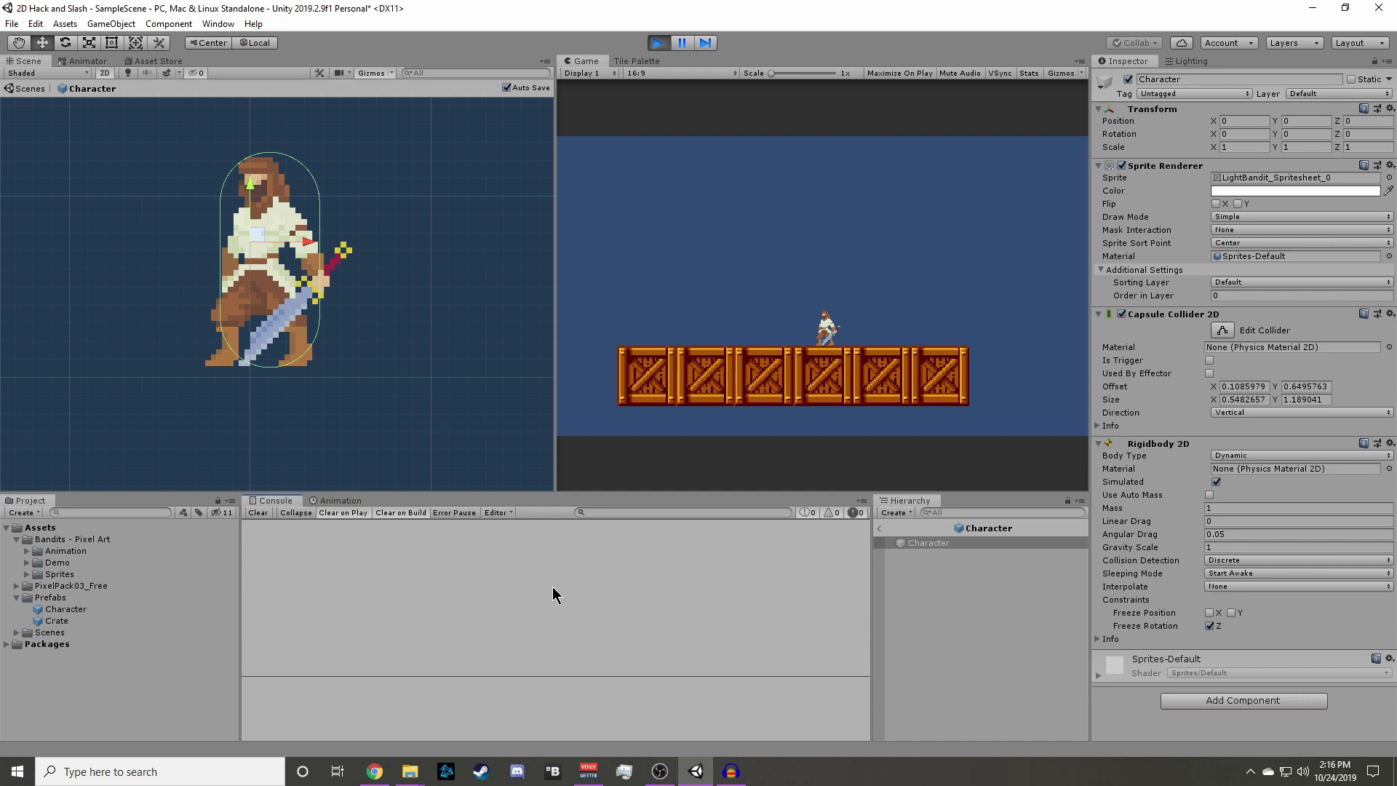
Exit Play mode so the bandit returns above the crate platform.
left_click(659, 44)
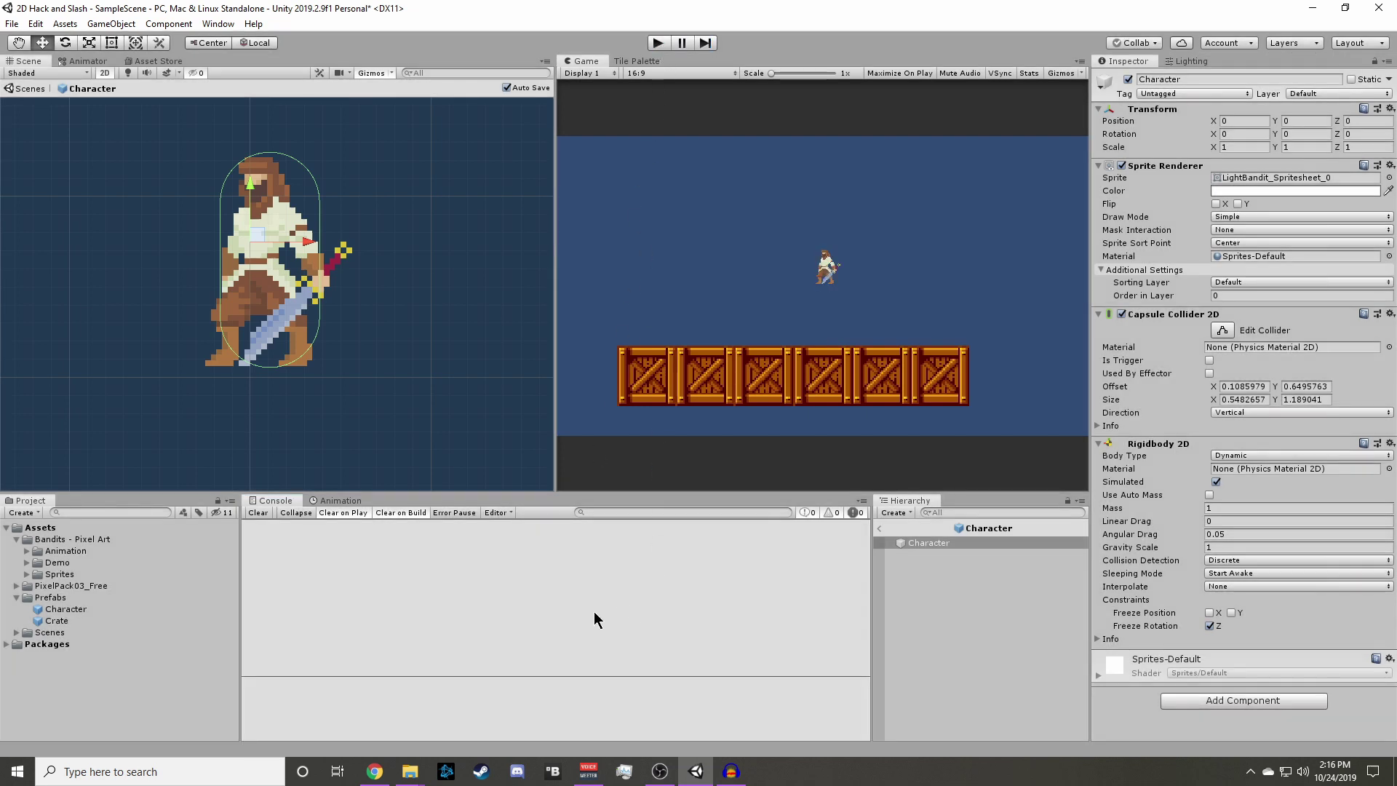